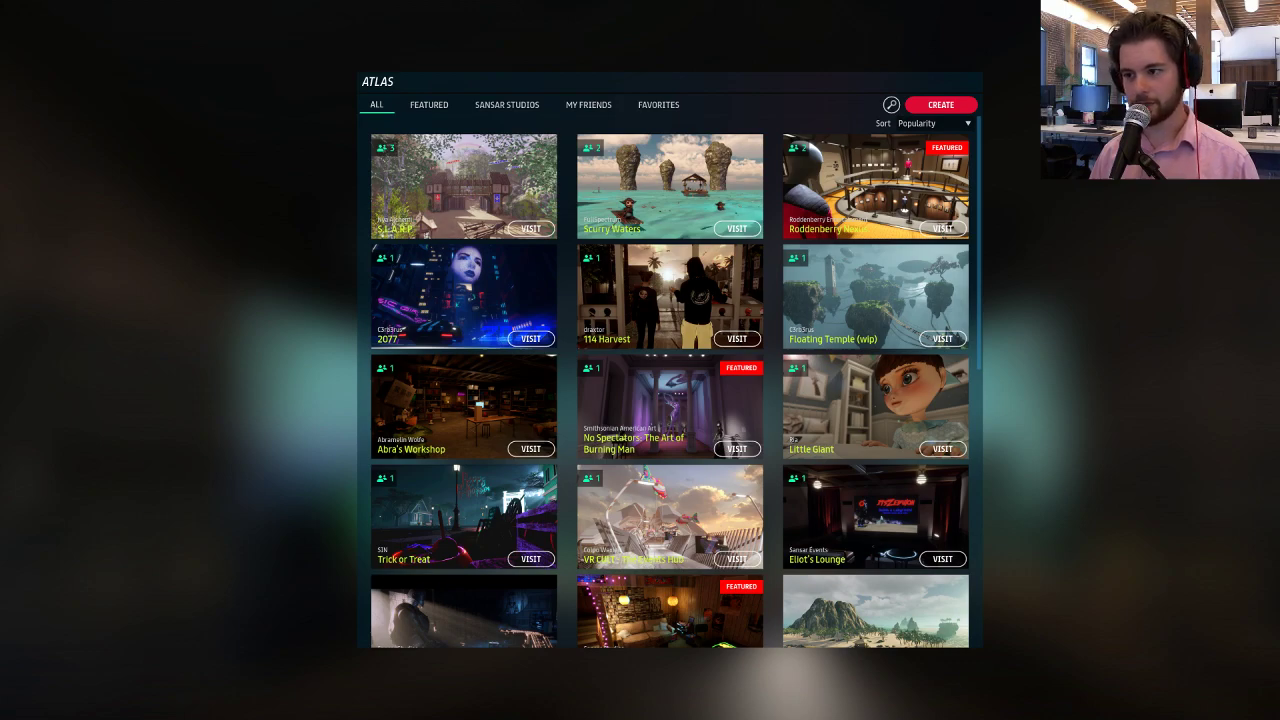
- Start a new experience and name it "Lights, Camera, Video!"
left_click(963, 106)
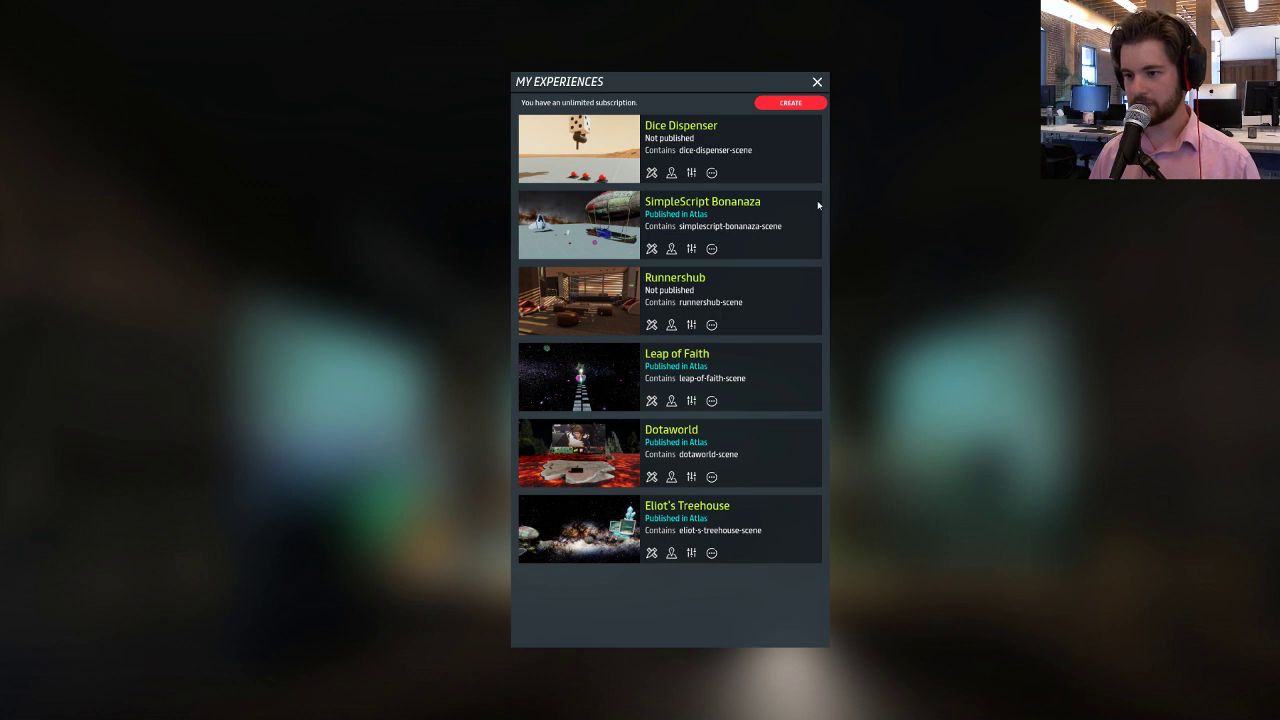
left_click(790, 103)
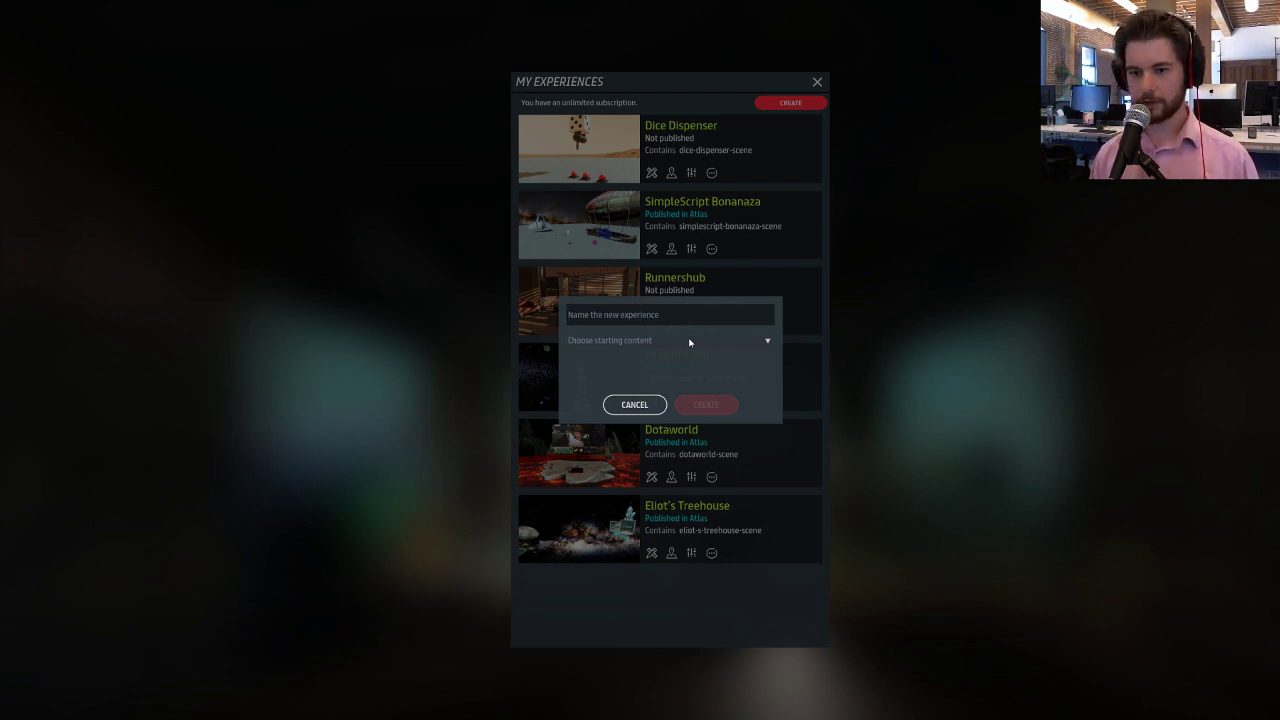
type("Ligh")
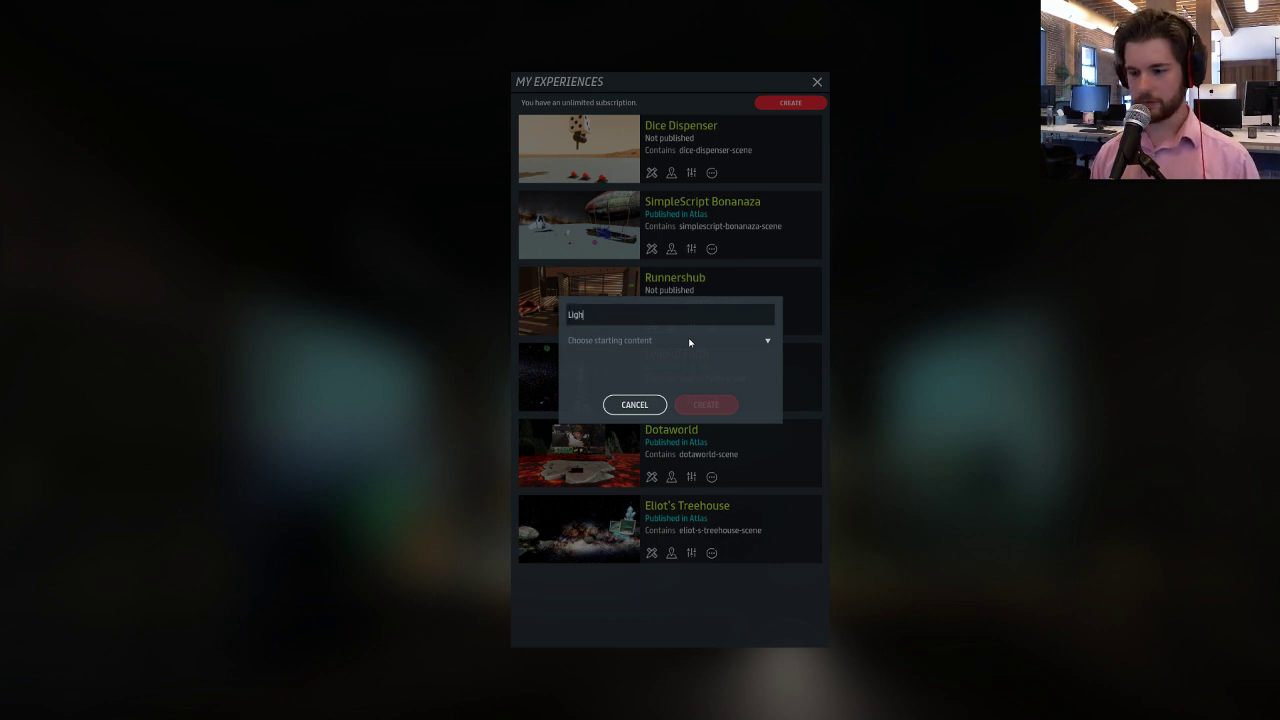
type("ts,cam")
key("BackSpace")
key("BackSpace")
key("BackSpace")
type("Camera, ")
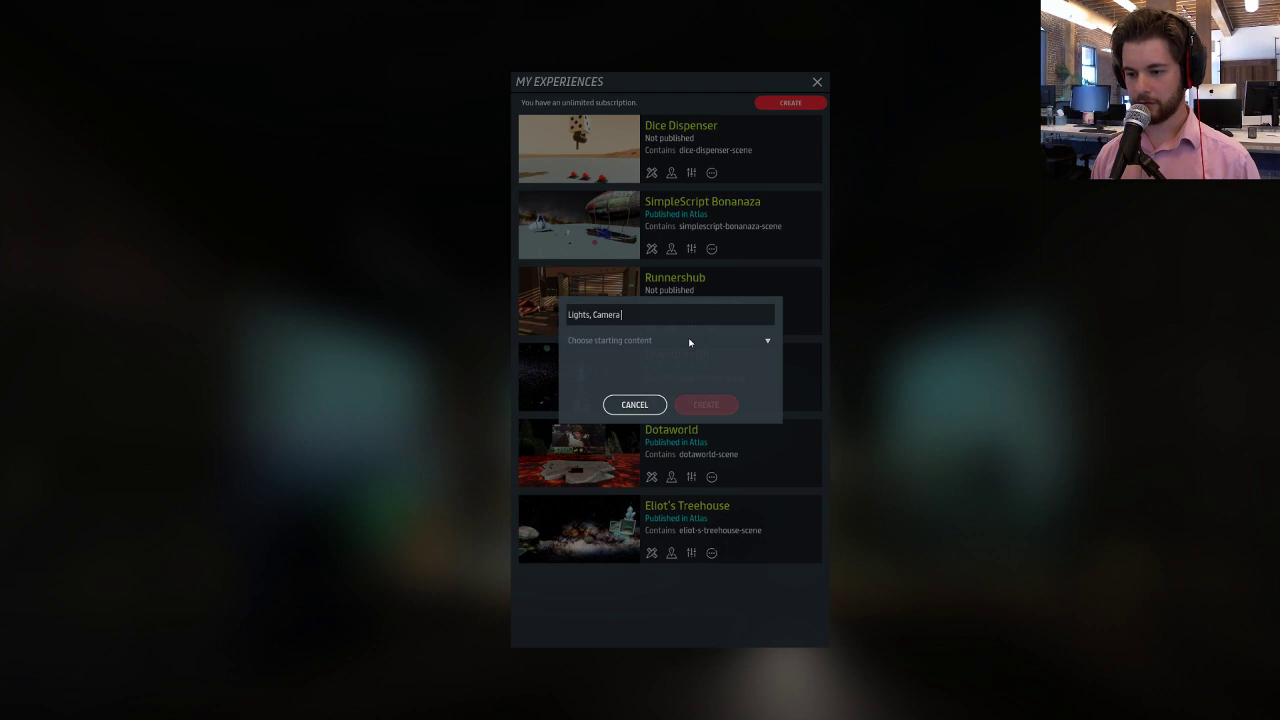
type("Video!")
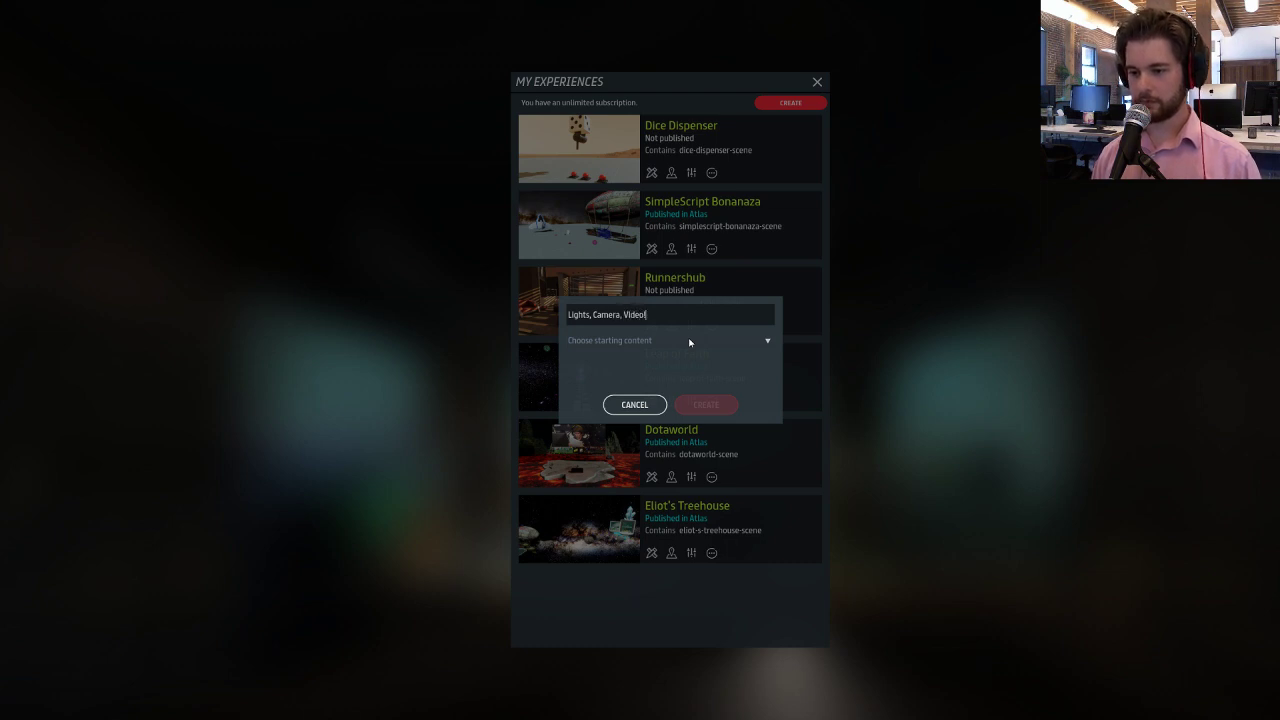
- Choose Base Template scene as the starting content and create the experience
left_click(690, 341)
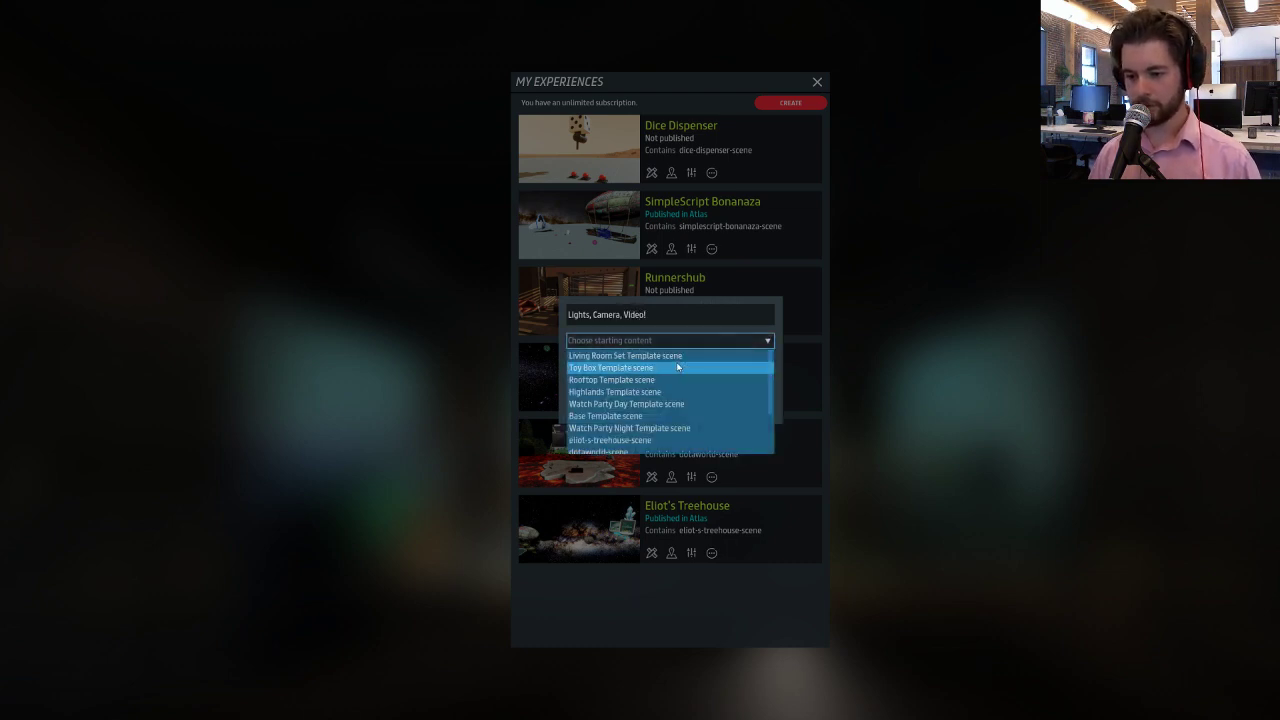
left_click(655, 416)
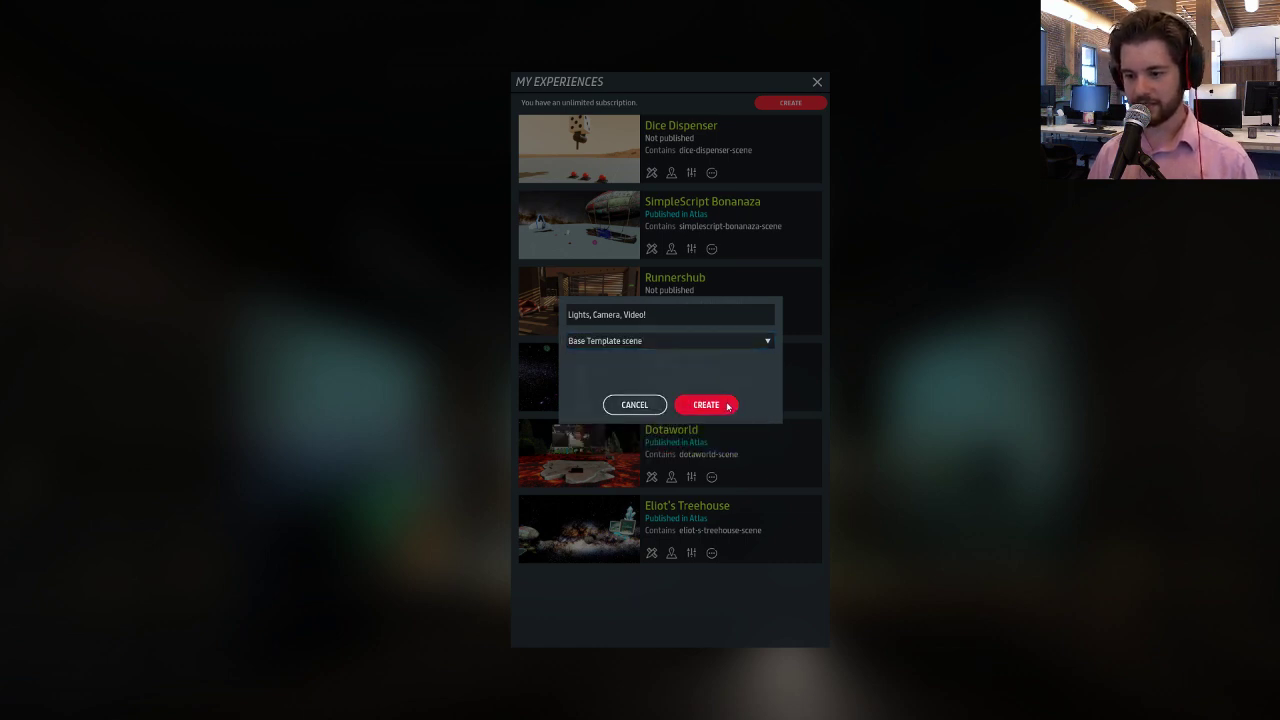
left_click(750, 342)
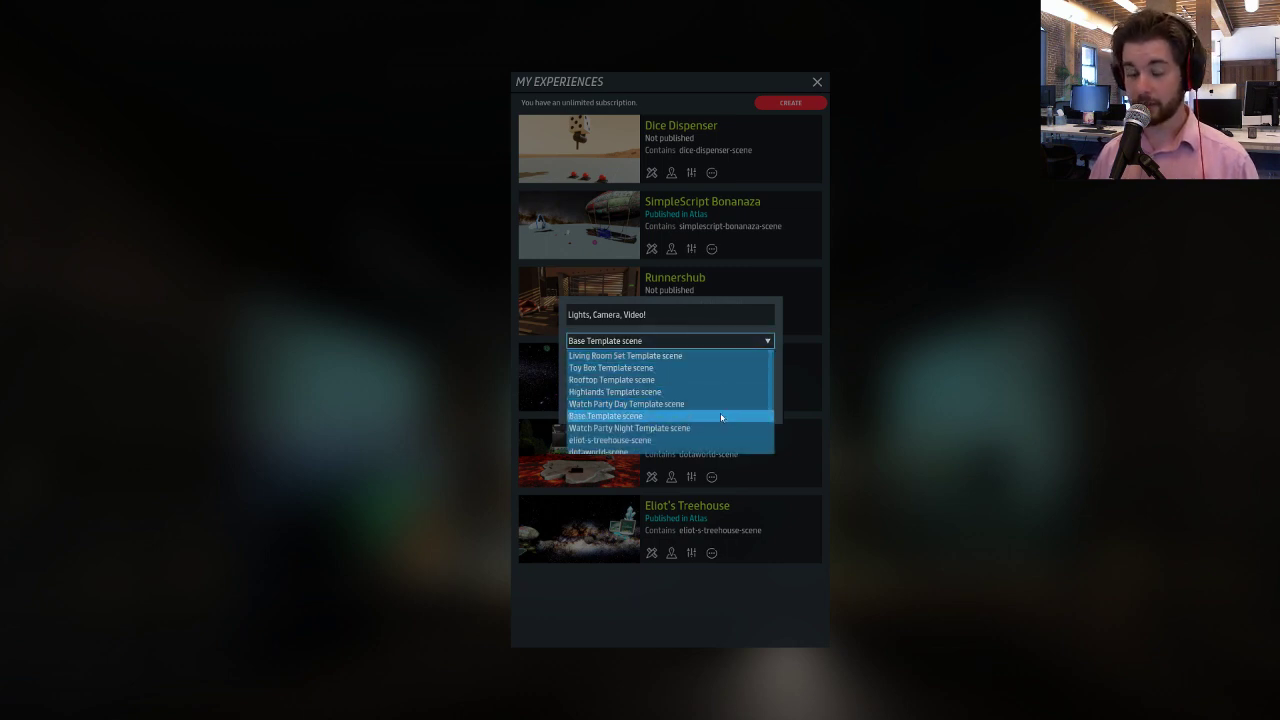
left_click(720, 415)
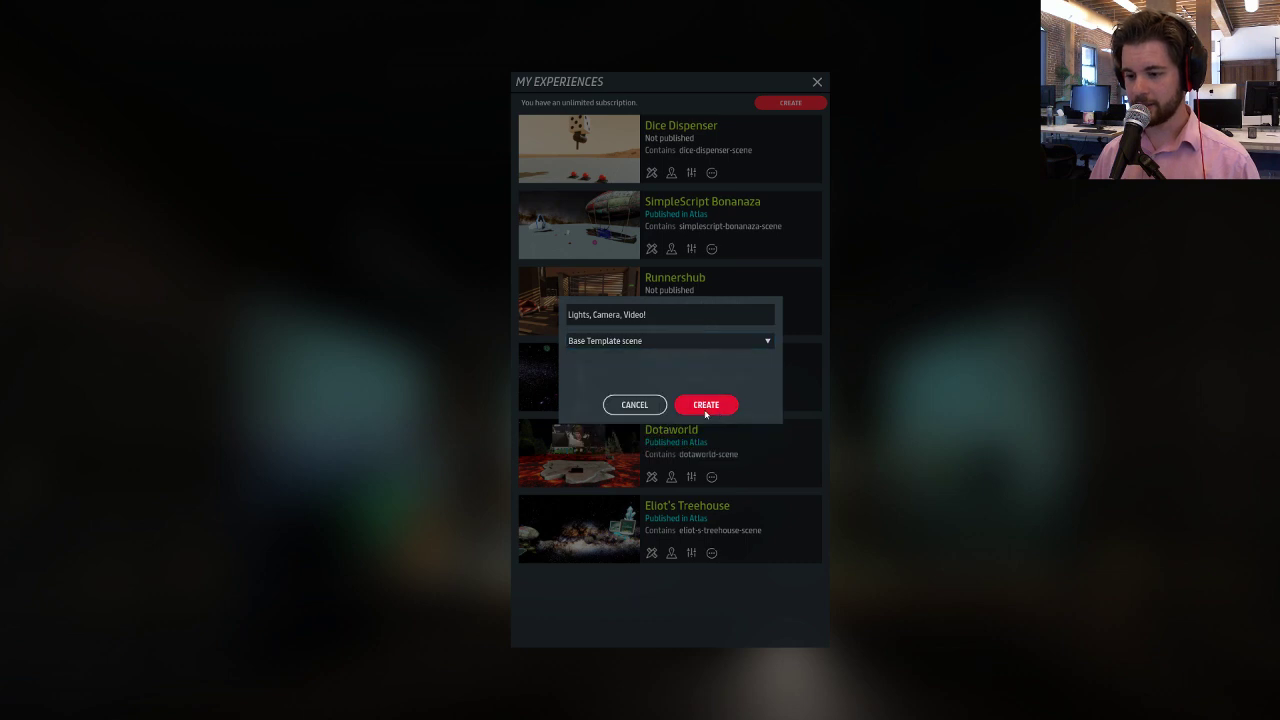
left_click(704, 406)
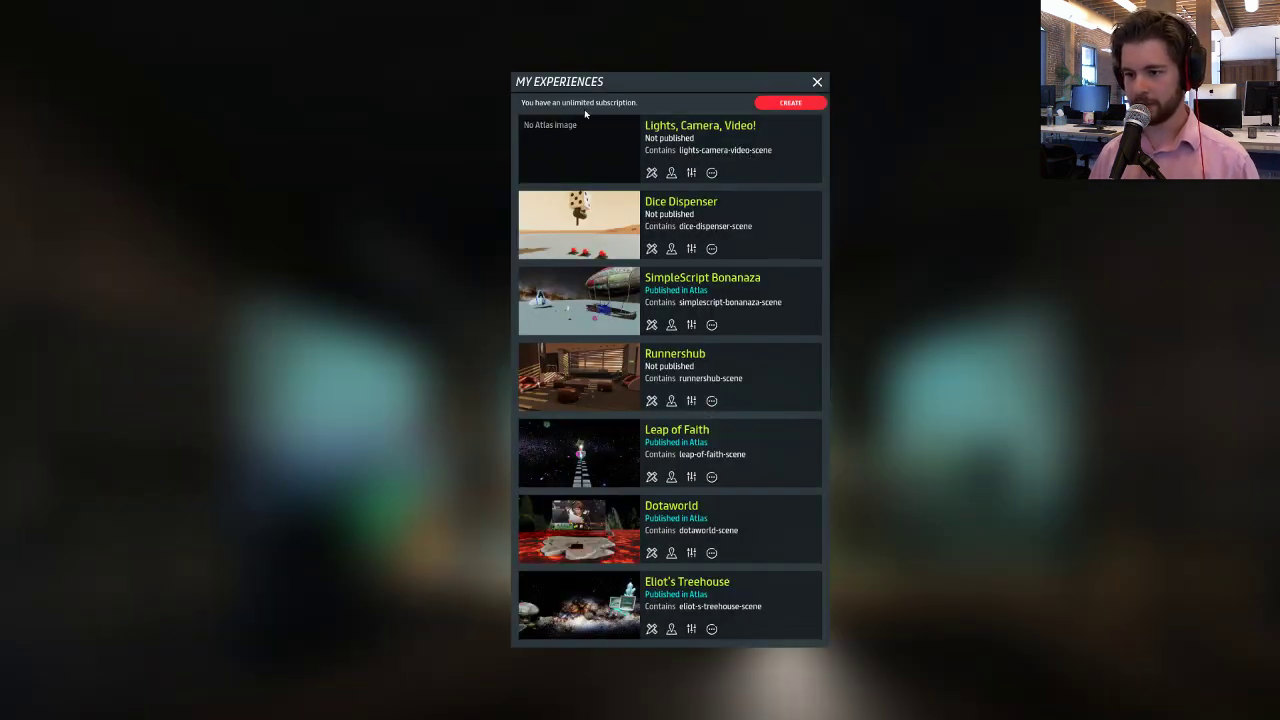
- Open the Lights, Camera, Video! experience in the scene editor and move the Properties window away from Scene Objects to the opposite side
left_click(653, 175)
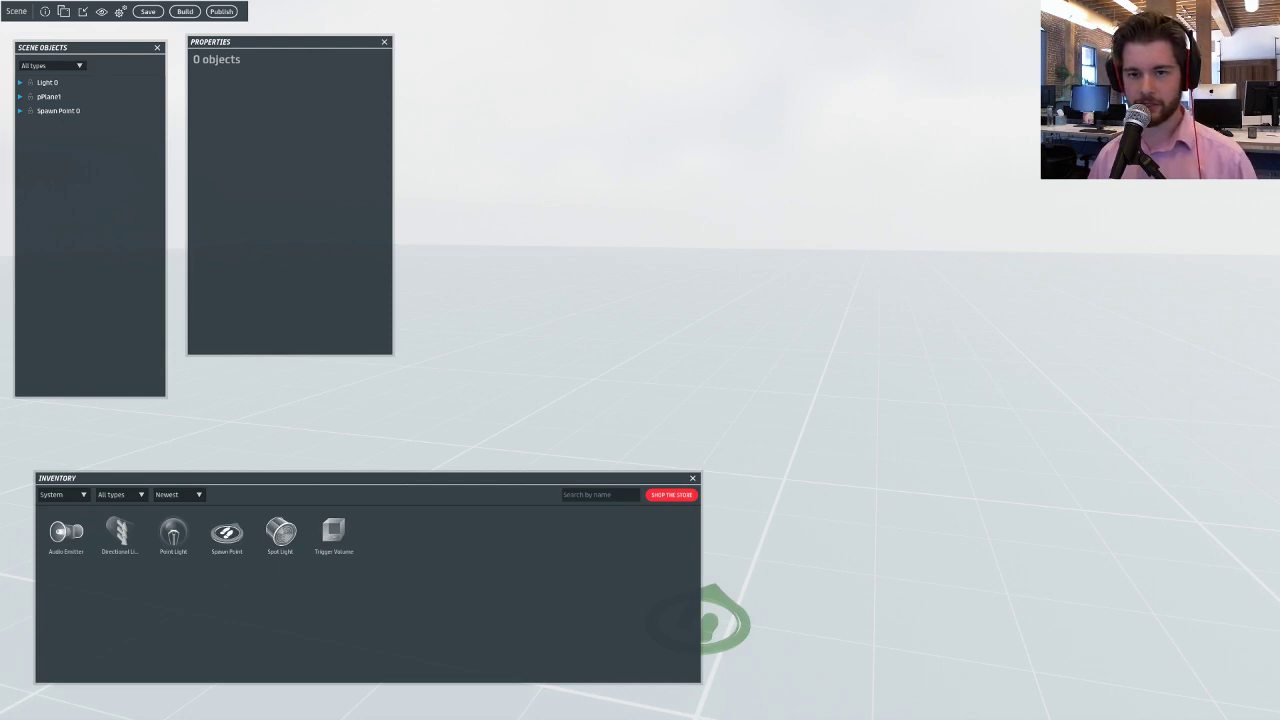
right_click_drag(672, 256, 631, 257)
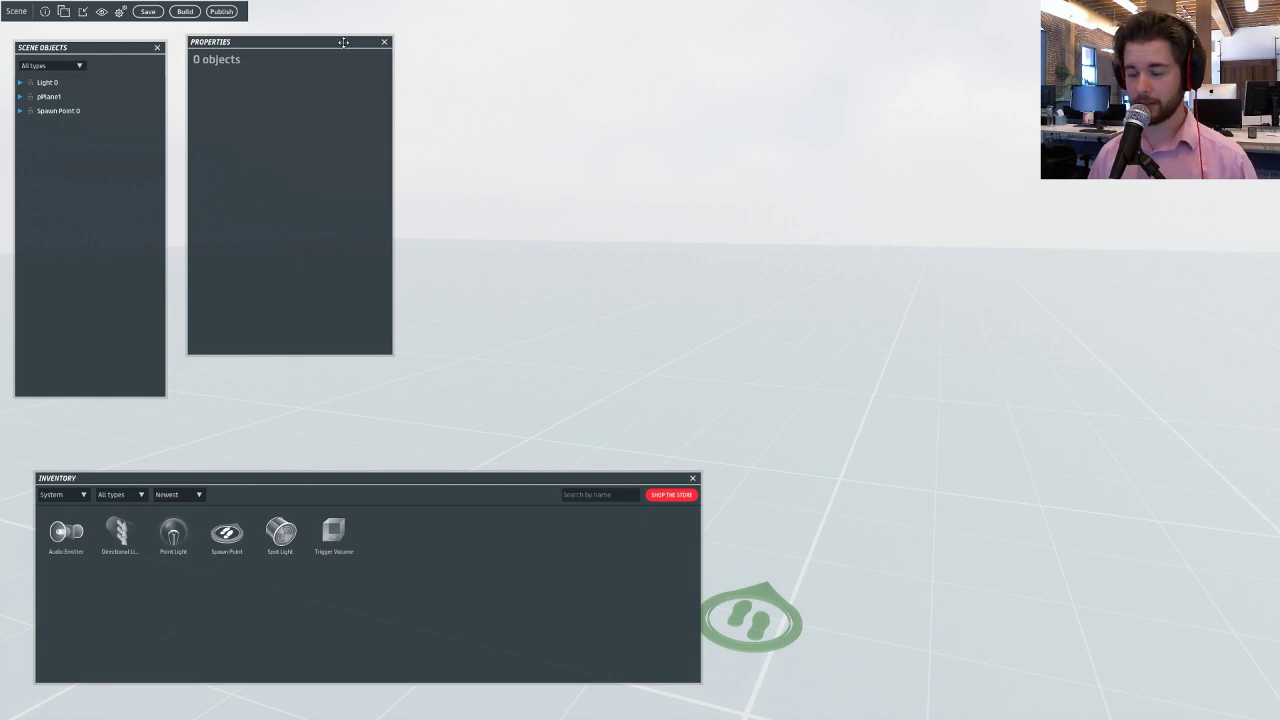
left_click_drag(343, 42, 1197, 207)
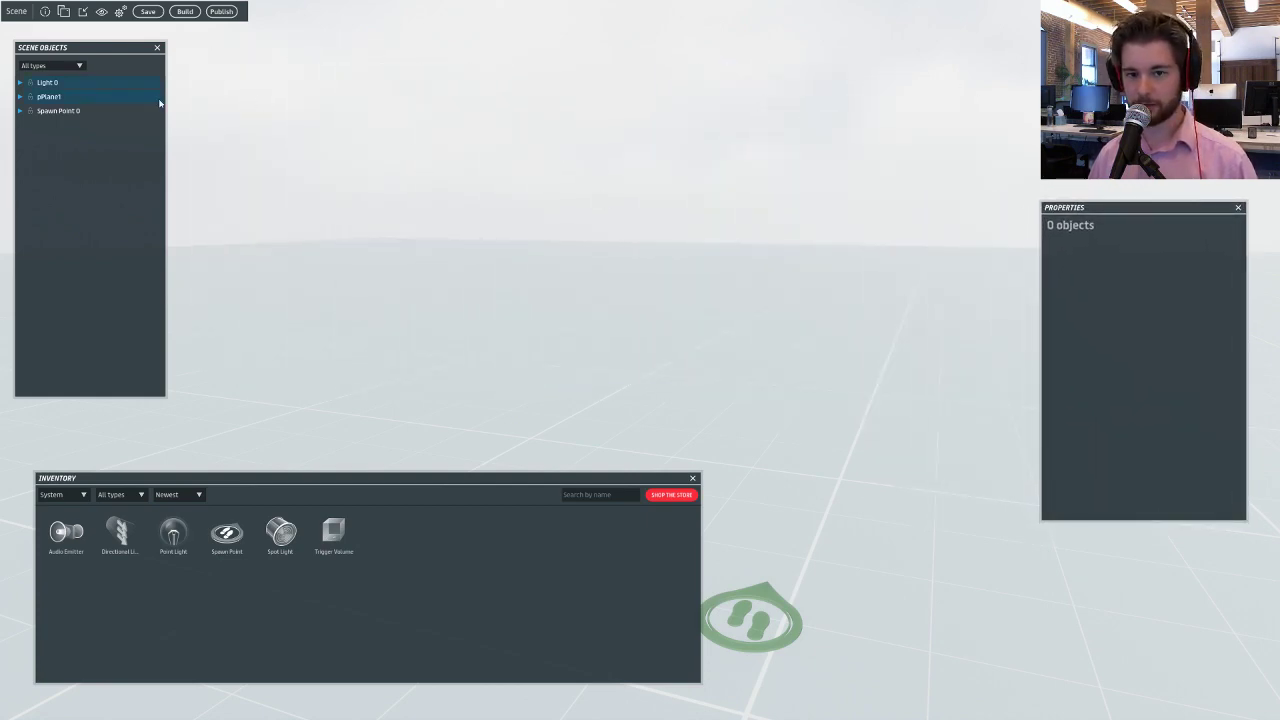
- Examine the base scene's ground plane and spawn point from different angles and distances
mouse_move(456, 143)
right_mouse_down()
mouse_move(491, 169)
mouse_move(533, 159)
right_mouse_up()
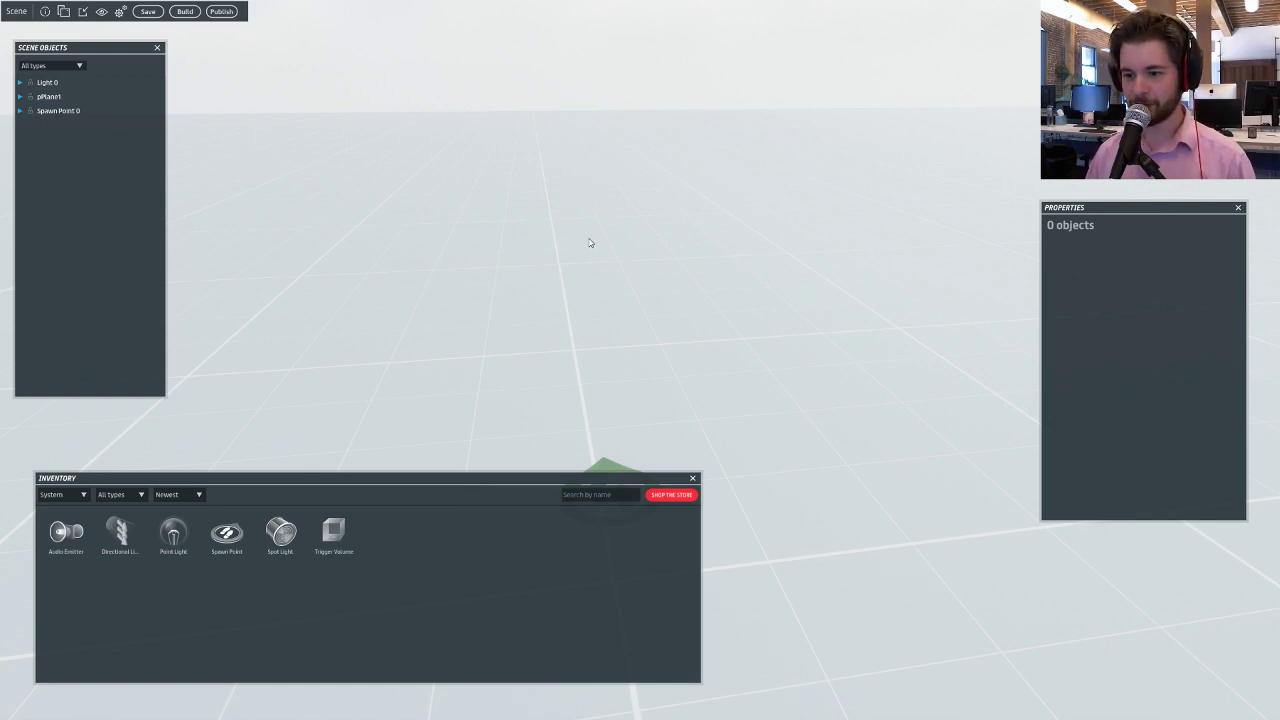
mouse_move(590, 243)
right_mouse_down()
mouse_move(527, 217)
mouse_move(562, 307)
mouse_move(717, 285)
mouse_move(744, 239)
mouse_move(609, 223)
mouse_move(517, 271)
mouse_move(617, 246)
mouse_move(574, 259)
mouse_move(597, 248)
right_mouse_up()
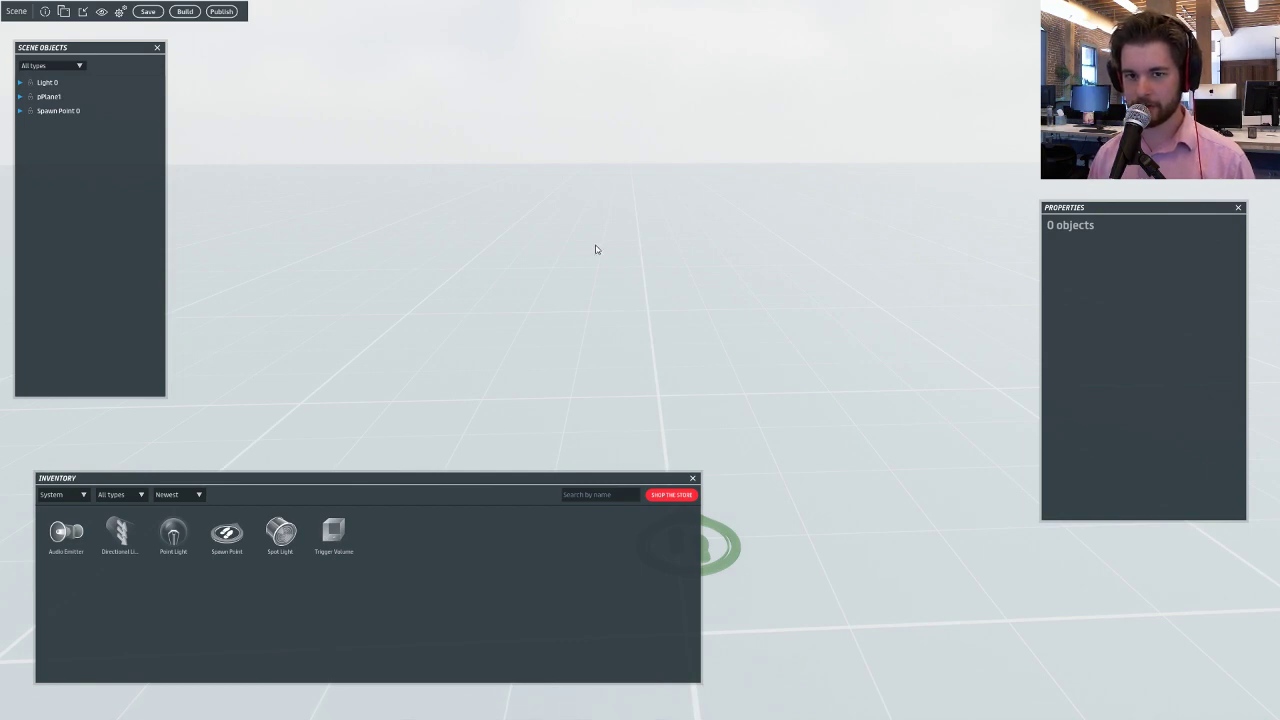
key("w")
key("d")
key("a")
key("s")
mouse_move(596, 249)
right_mouse_down()
mouse_move(421, 245)
mouse_move(354, 266)
mouse_move(537, 240)
mouse_move(857, 283)
mouse_move(963, 283)
mouse_move(1000, 309)
mouse_move(884, 266)
mouse_move(782, 269)
right_mouse_up()
key("d")
key("s")
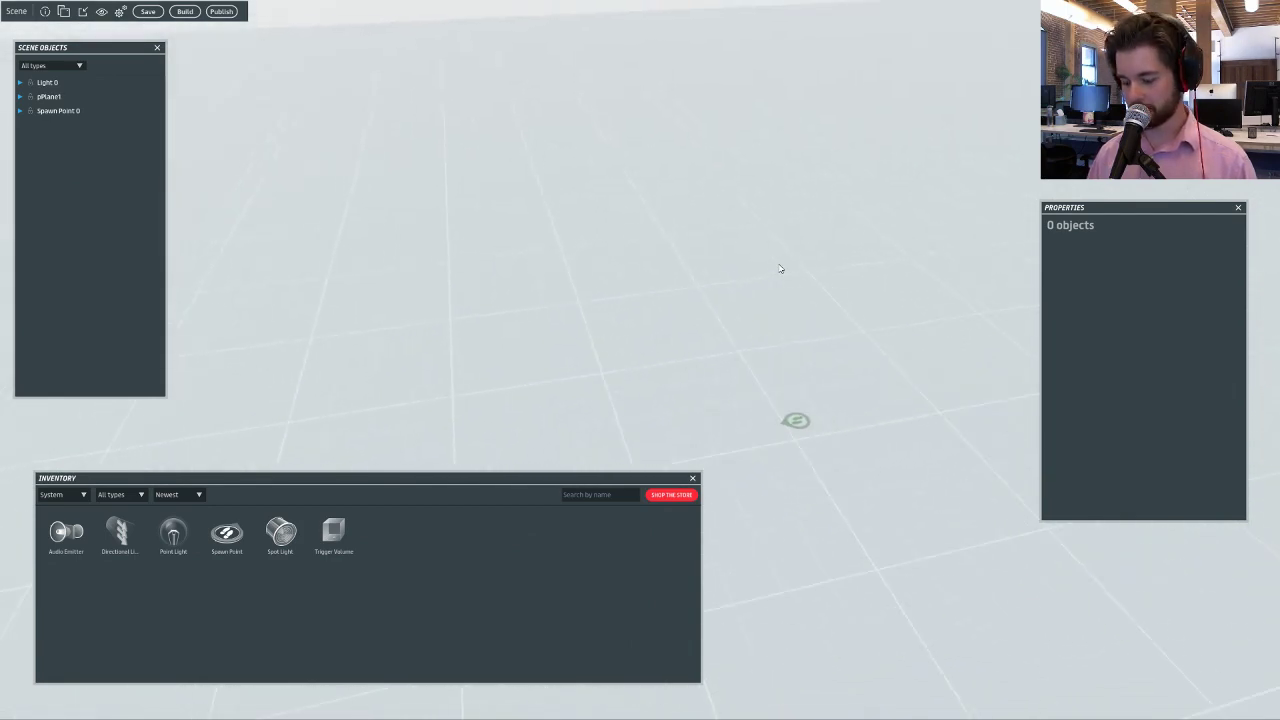
key("w")
key("s")
key("a")
scroll(780, 268, "down", 10)
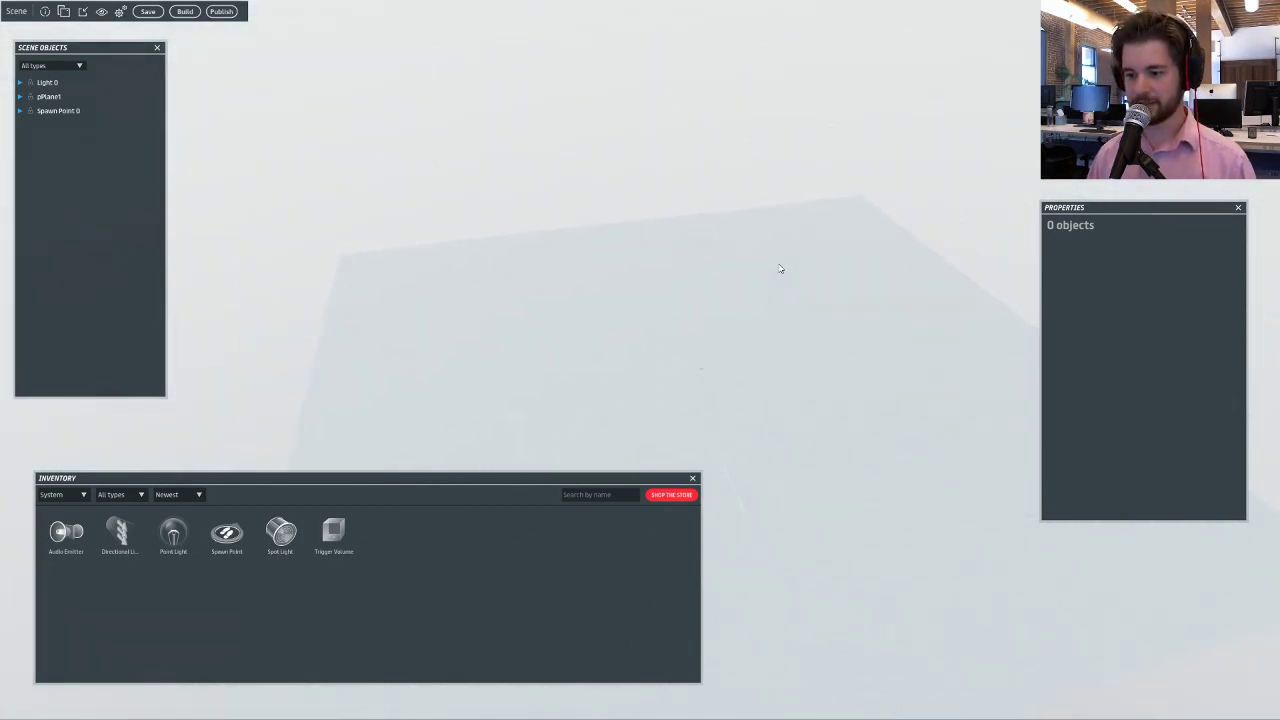
scroll(780, 268, "up", 3)
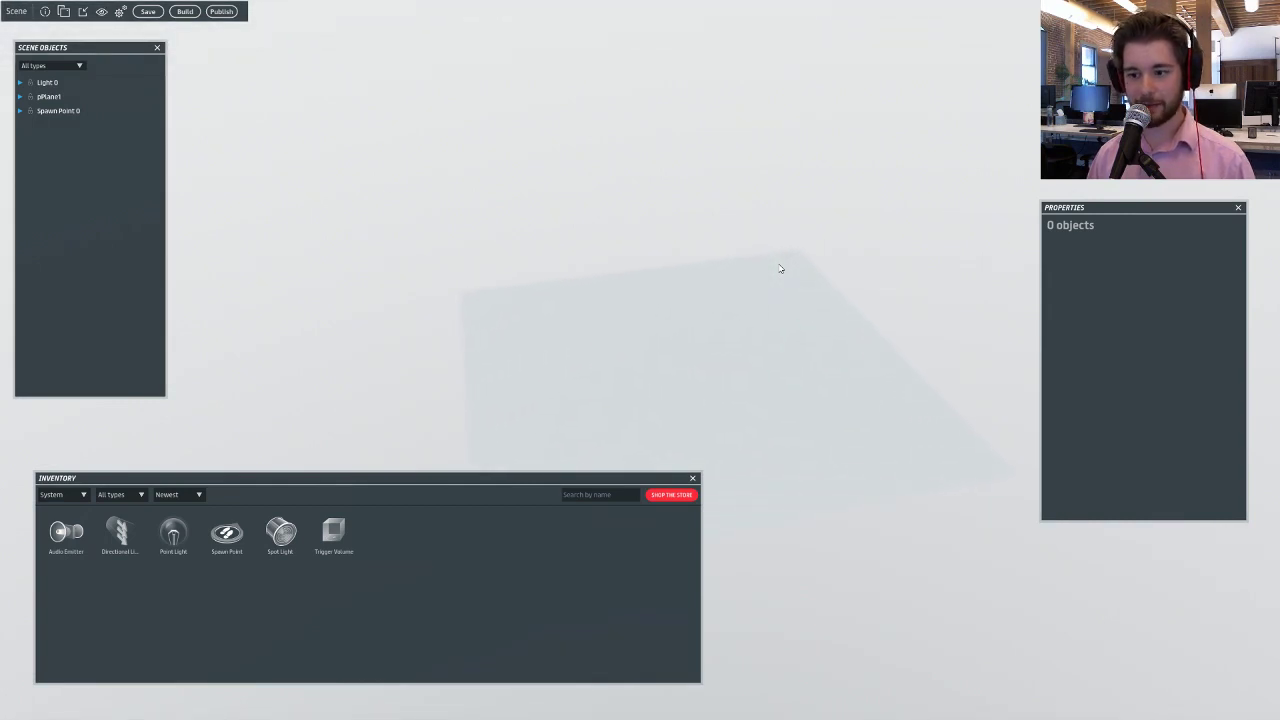
key("w")
key("d")
key("a")
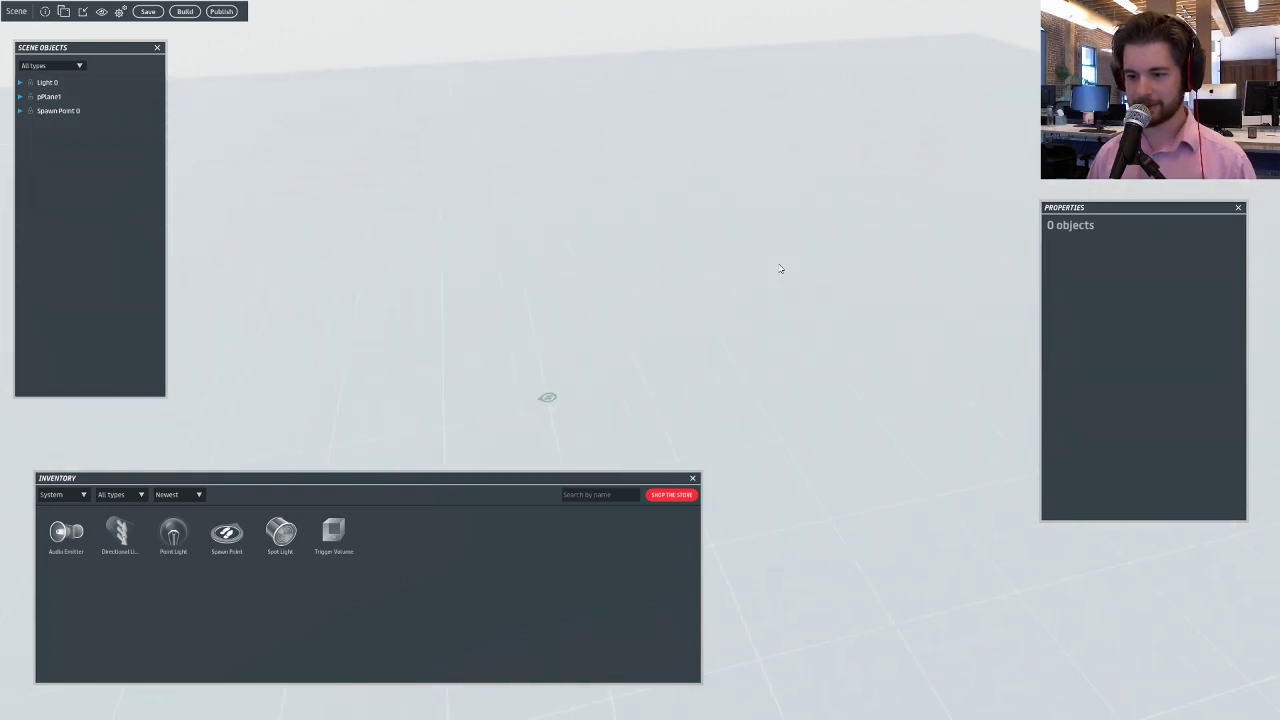
key("w")
key("a")
key("w")
right_click_drag(829, 157, 974, 134)
key("d")
key("w")
right_click_drag(798, 130, 971, 157)
- Shift the Inventory window slightly and filter its contents to purchased items
left_click_drag(395, 477, 382, 487)
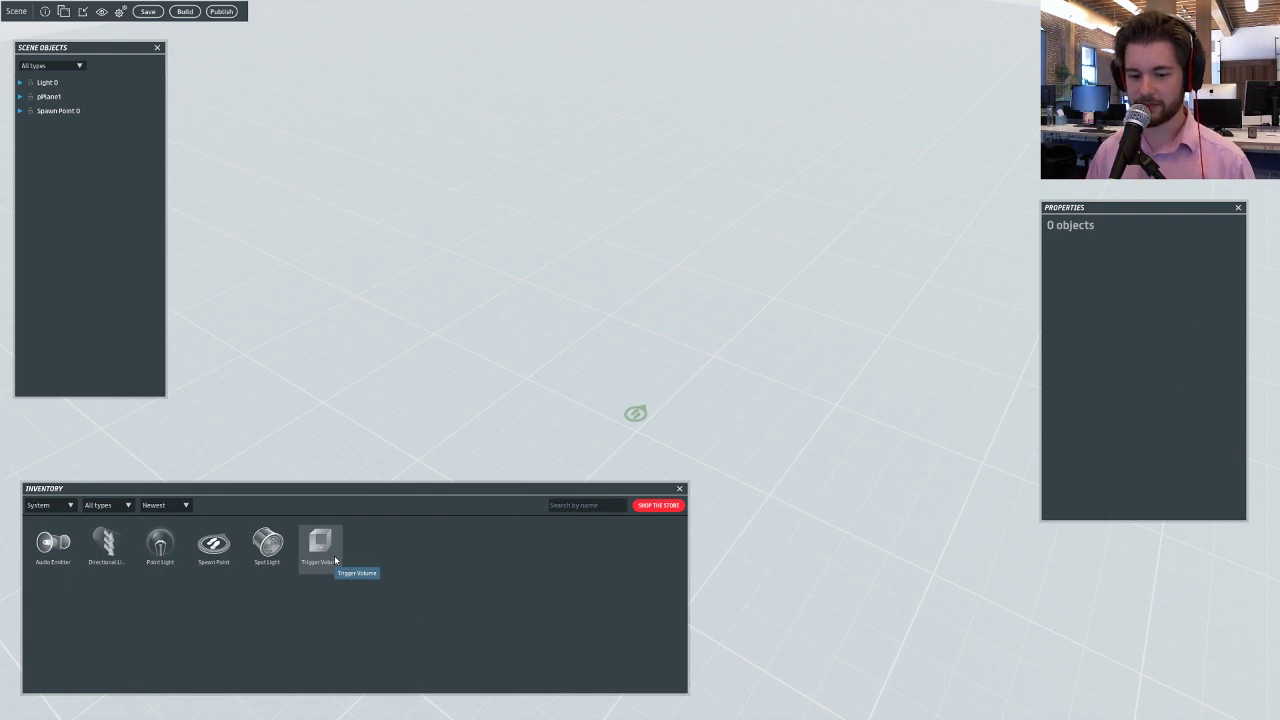
right_click_drag(333, 434, 96, 403)
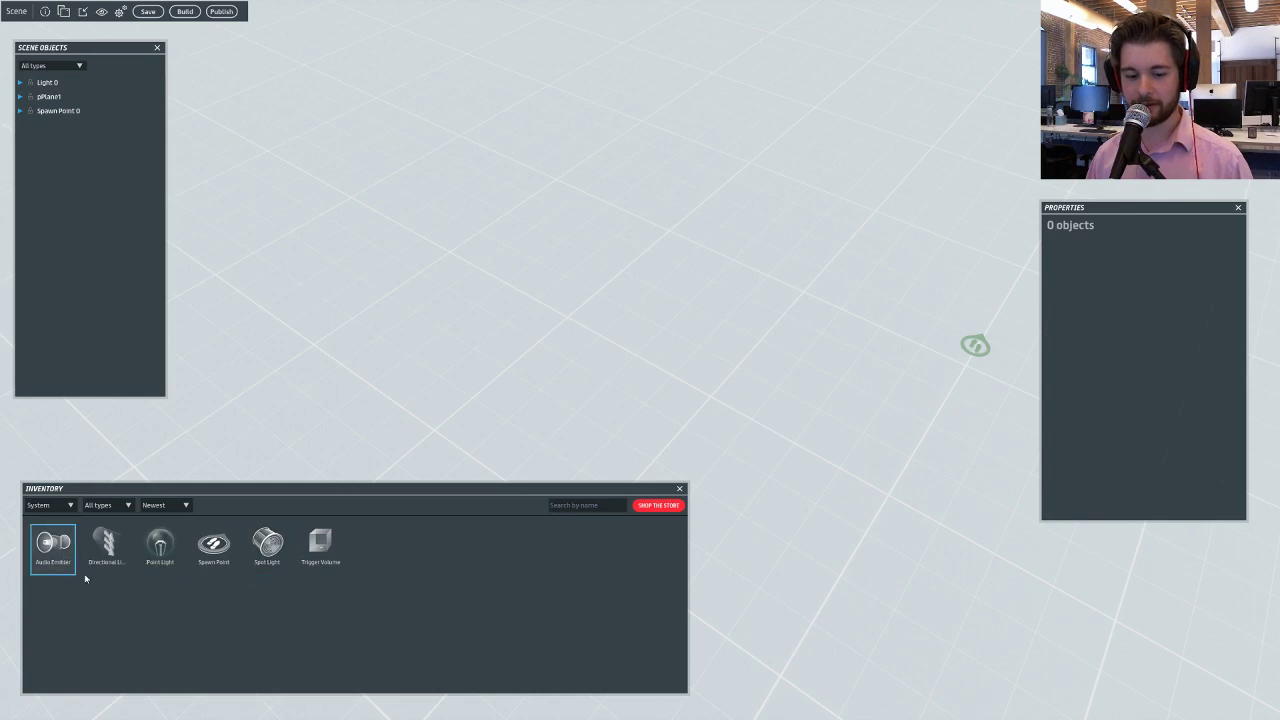
right_click_drag(452, 409, 484, 406)
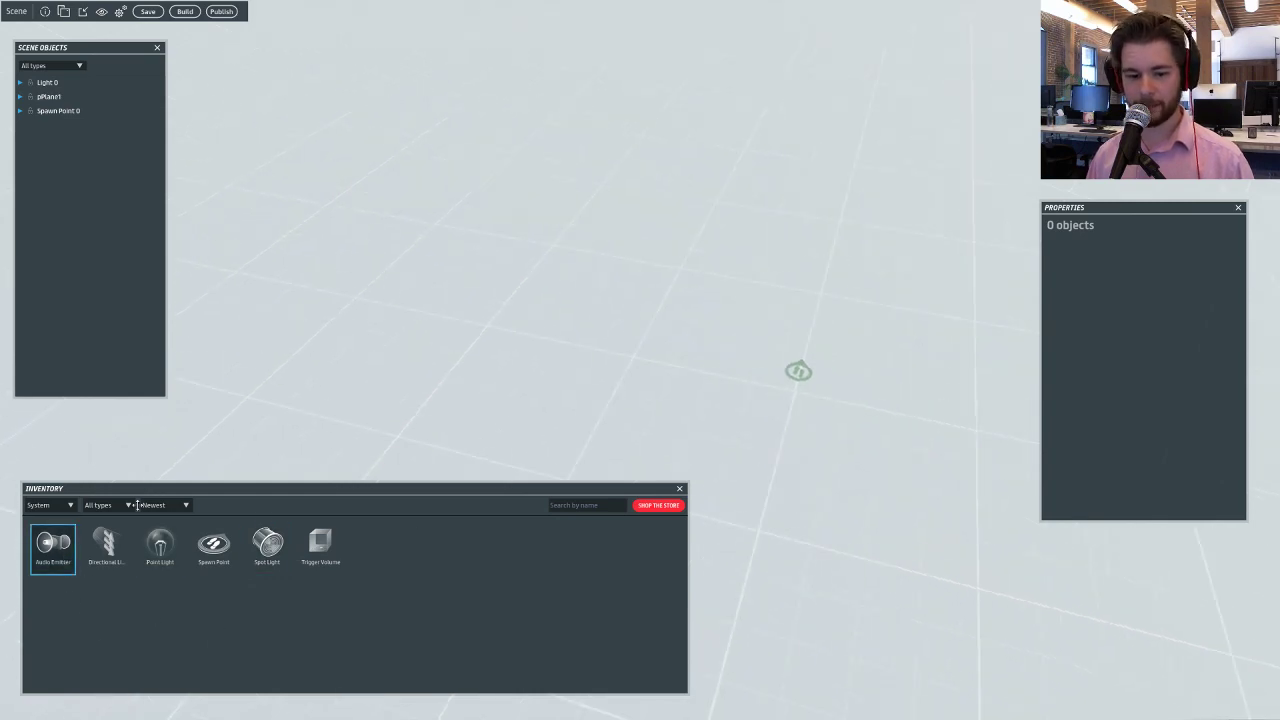
left_click(70, 506)
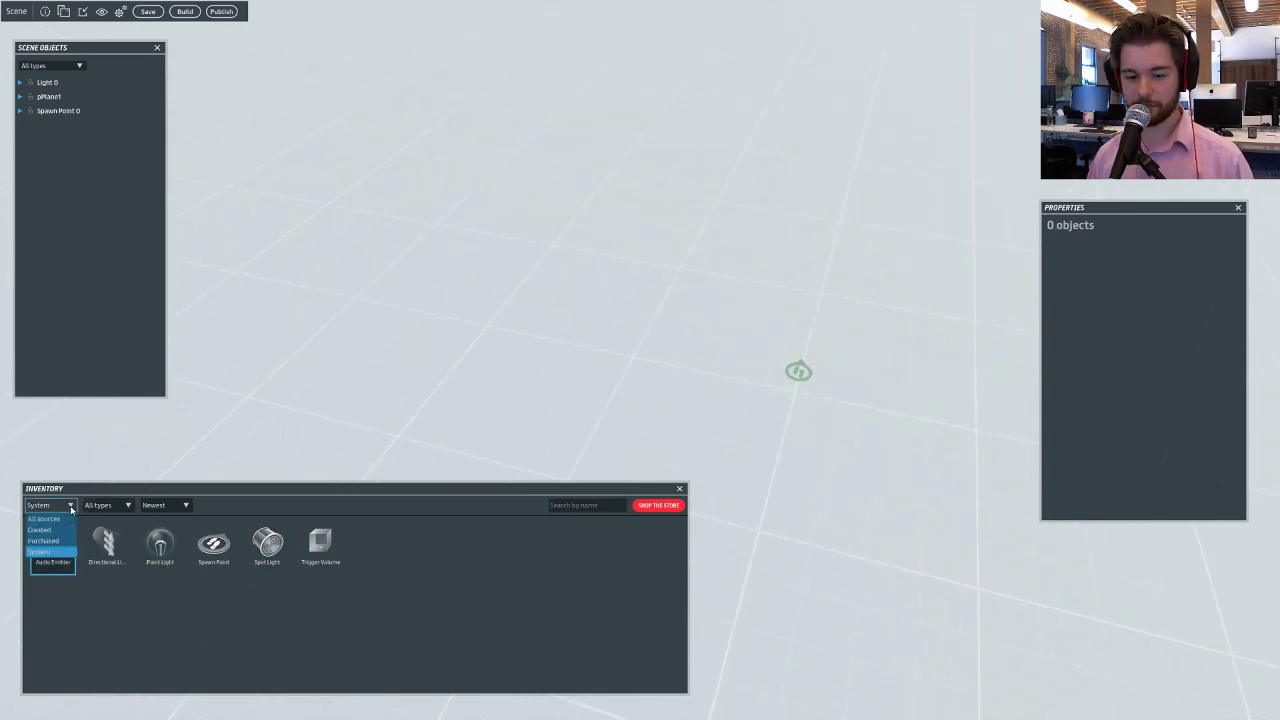
left_click(45, 540)
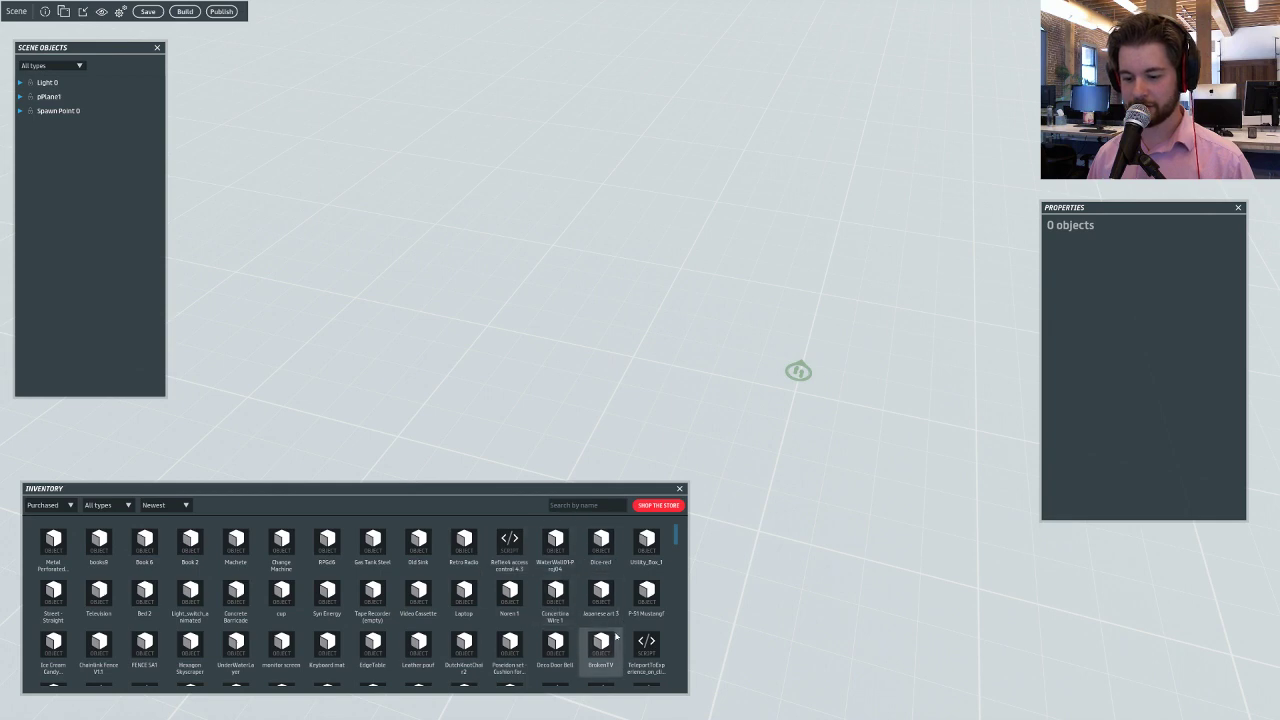
- Place Bed 2 from the inventory on the ground plane near the spawn point, at about X -5, Y 2.2, Z 0
mouse_move(454, 376)
right_mouse_down()
mouse_move(483, 371)
mouse_move(452, 369)
right_mouse_up()
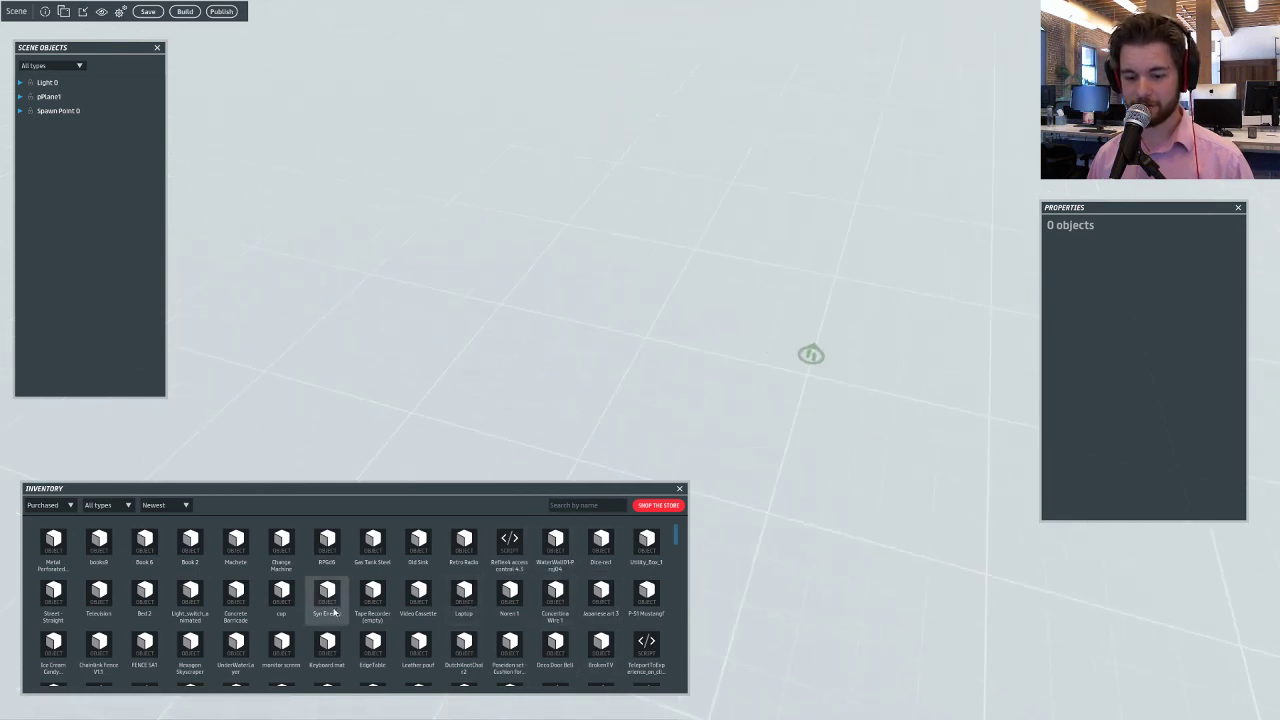
left_click(134, 609)
left_click_drag(135, 608, 640, 283)
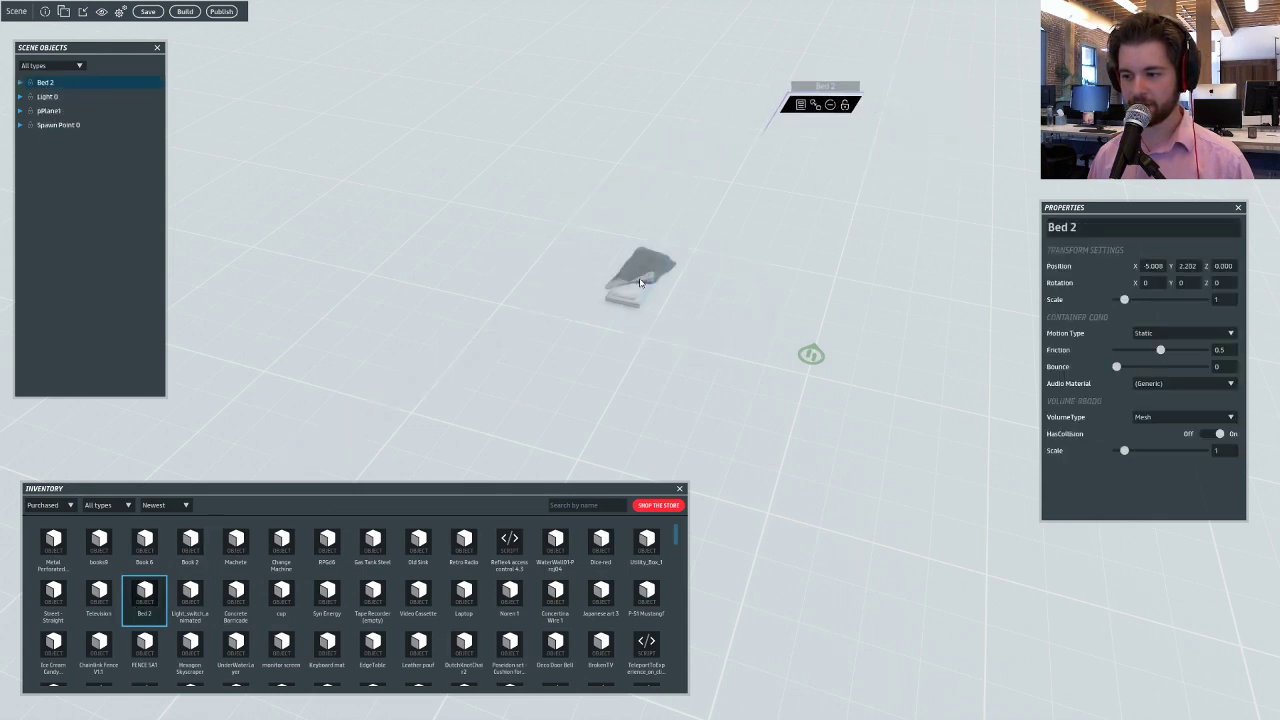
- Move Bed 2 slightly up off the ground plane, to about X -4.57, Y 2.25, Z 0.43
right_click_drag(684, 354, 512, 348)
key("w")
key("s")
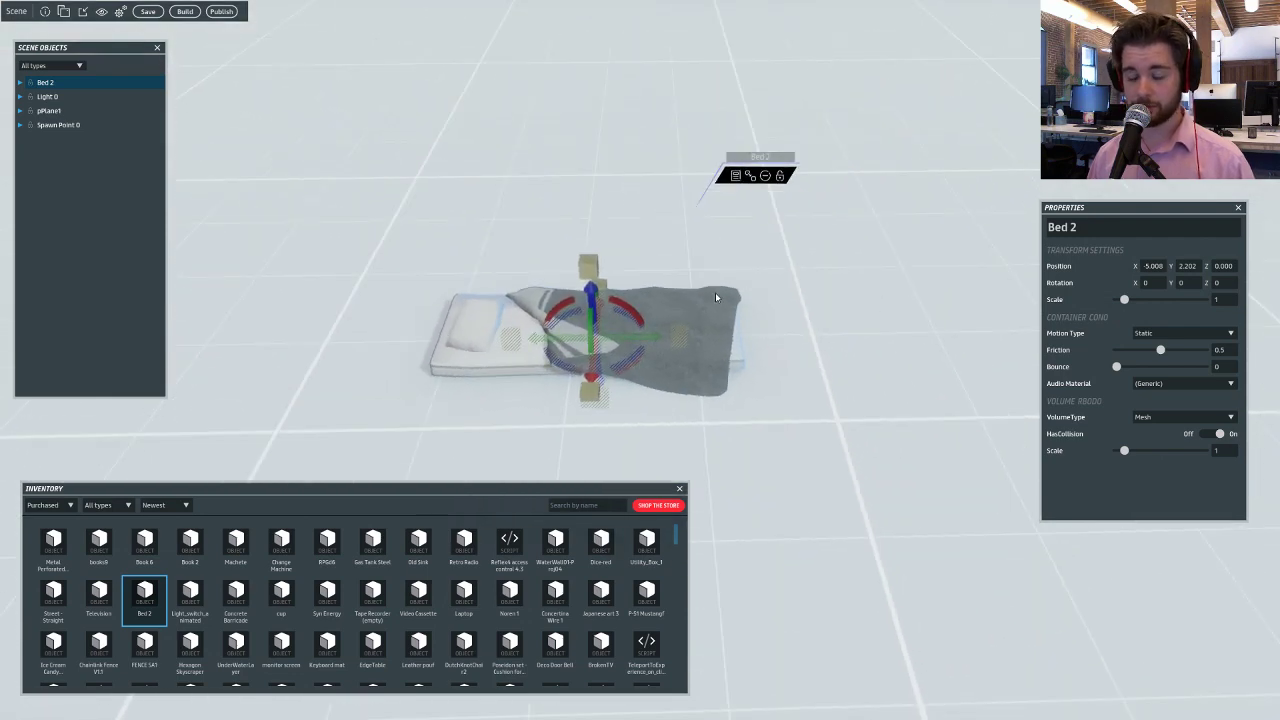
left_click_drag(590, 292, 593, 233)
left_click_drag(540, 296, 610, 410)
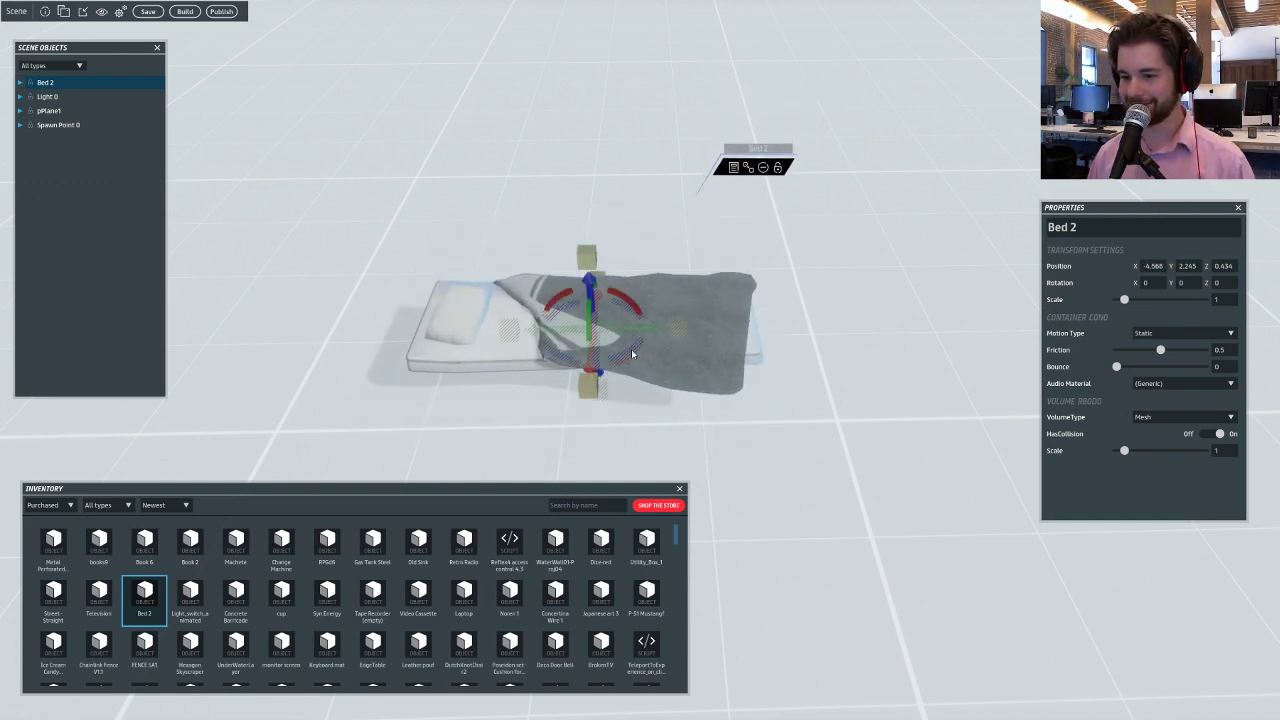
- Rotate Bed 2 onto its end, to about X -32, Y -60, Z 52, and close the Properties window
left_click_drag(632, 354, 497, 370)
left_click_drag(582, 320, 1017, 469)
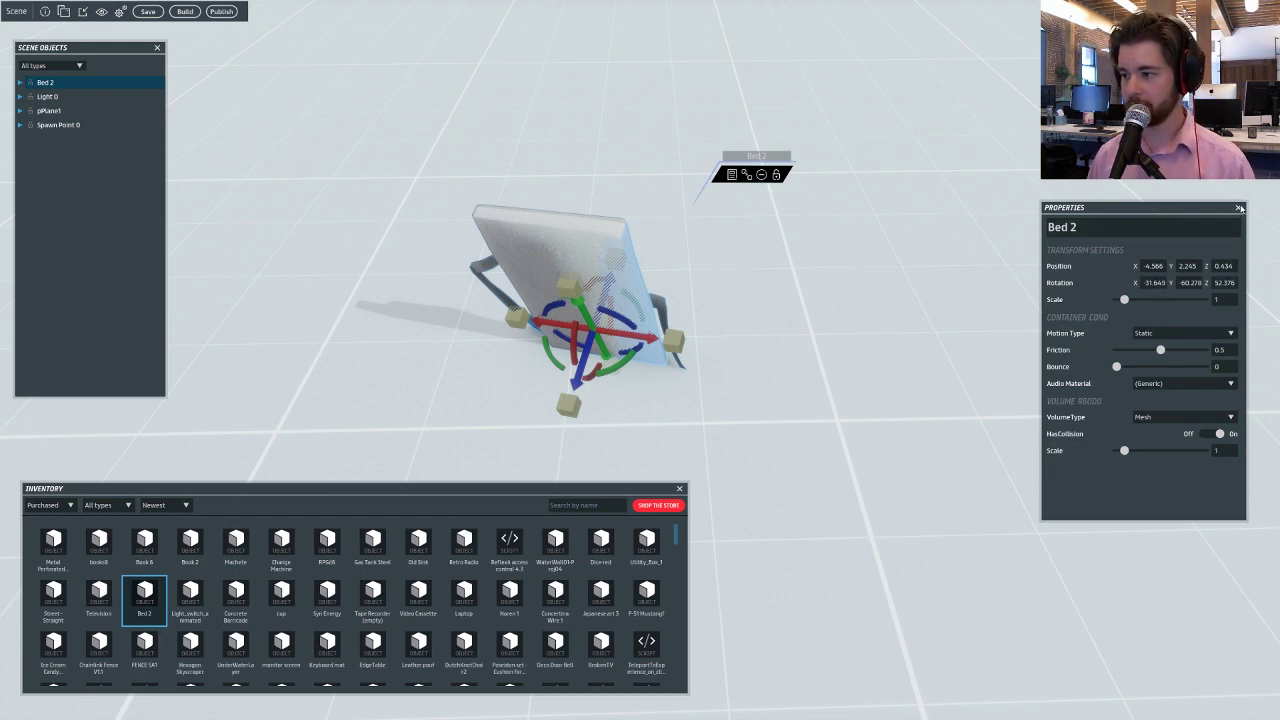
left_click(1239, 208)
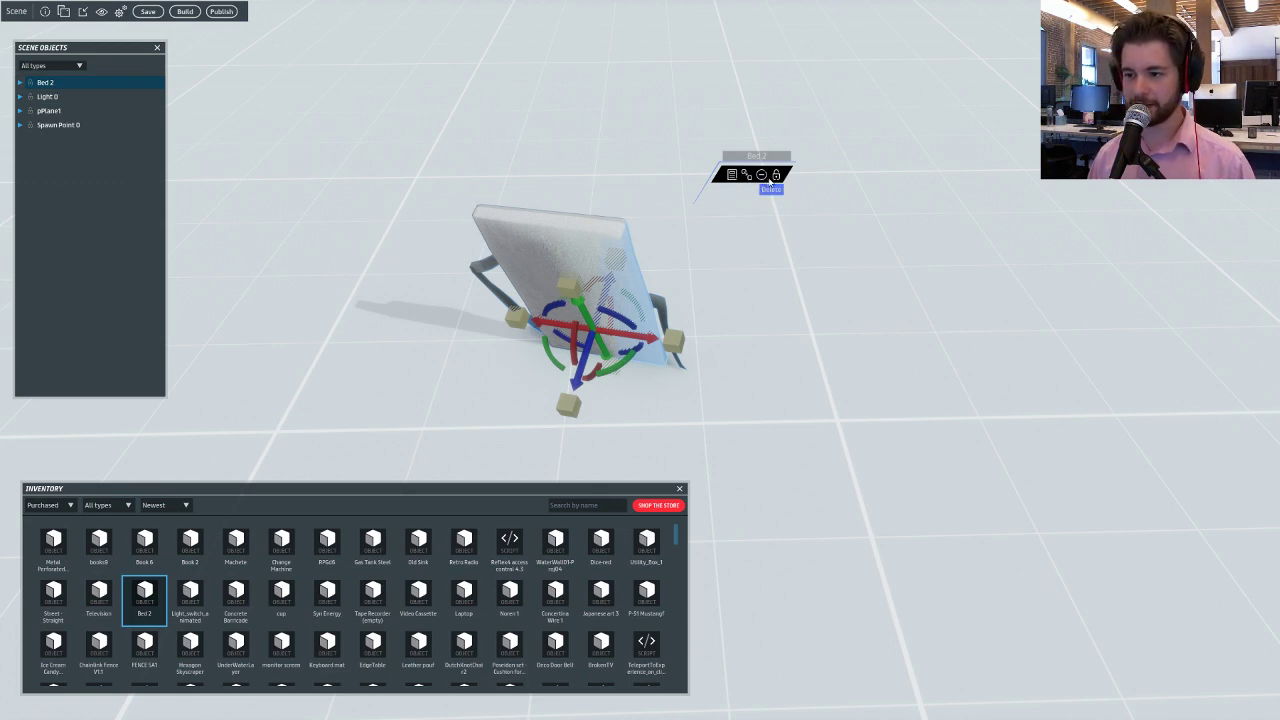
- Try the lock toggle and the other quick options attached to Bed 2
left_click(776, 175)
right_click_drag(673, 312, 806, 131)
left_click(835, 82)
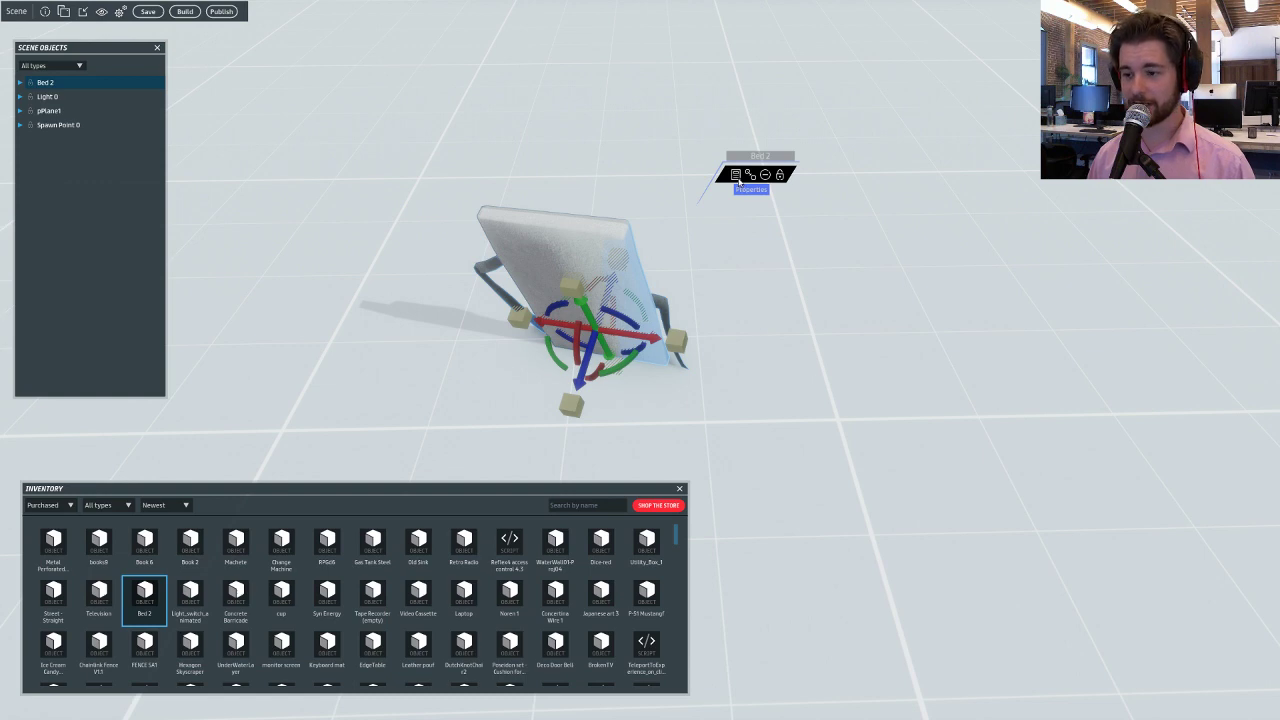
left_click(751, 177)
- Make two duplicates of Bed 2 and spread them out in a row beside the original
left_click_drag(662, 336, 1218, 394)
key("ctrl+d")
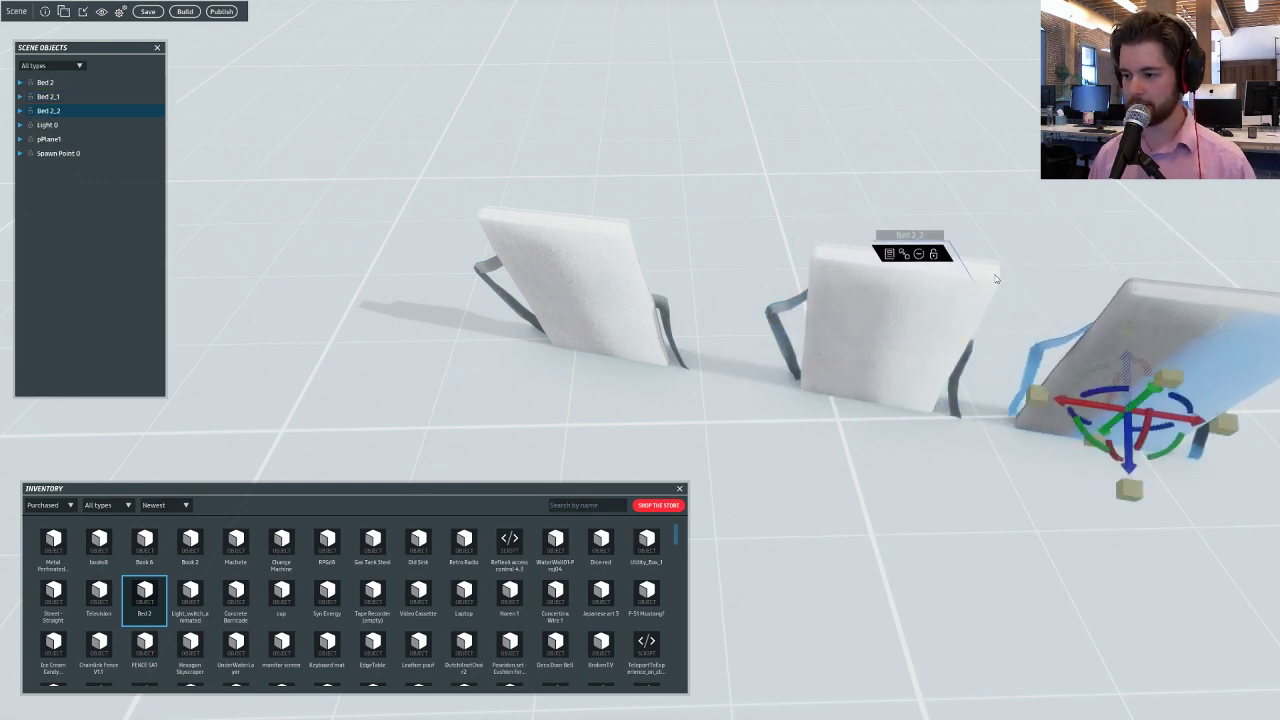
- Delete both duplicate beds and reselect the original Bed 2
left_click(918, 254)
left_click(901, 287)
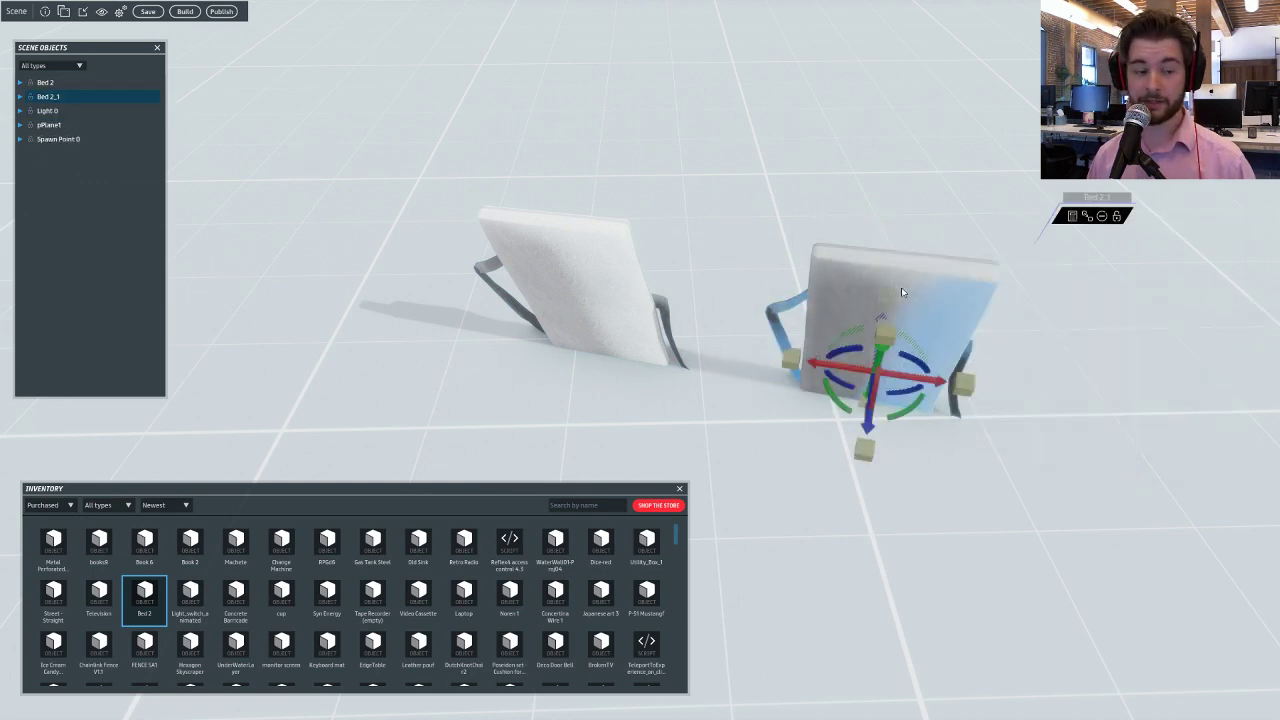
left_click(1101, 216)
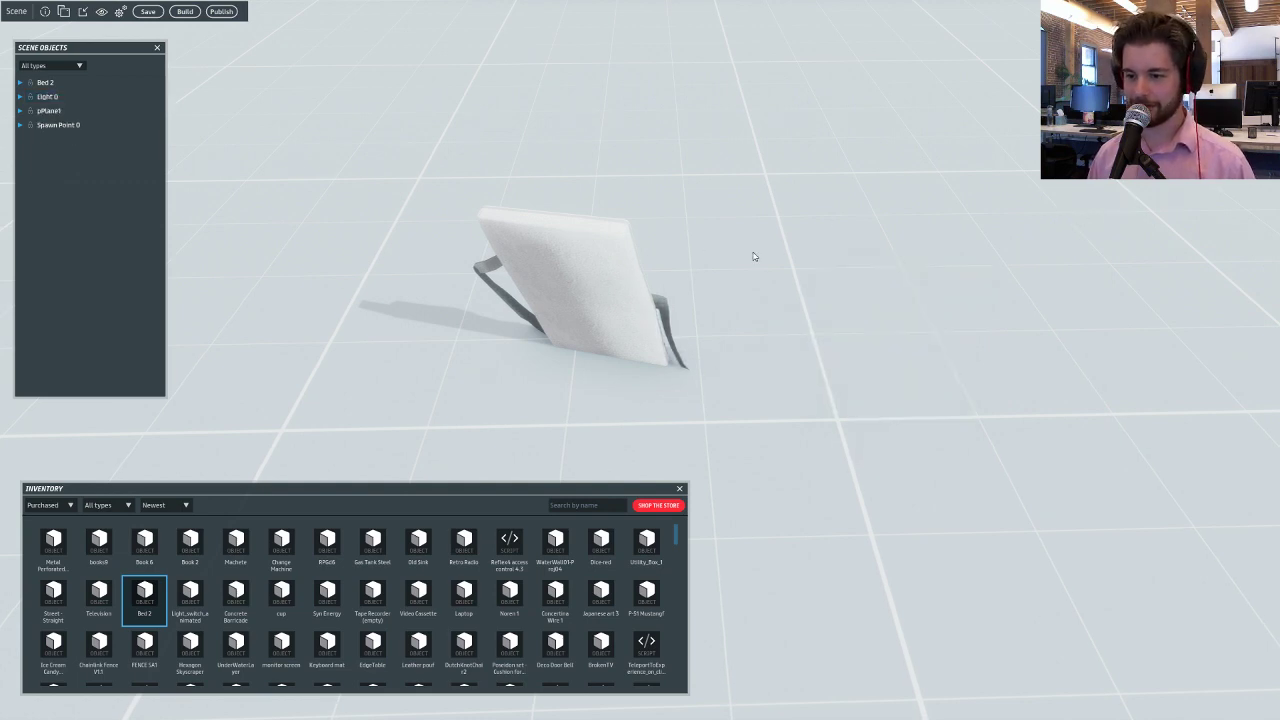
left_click(626, 258)
right_click_drag(676, 283, 780, 247)
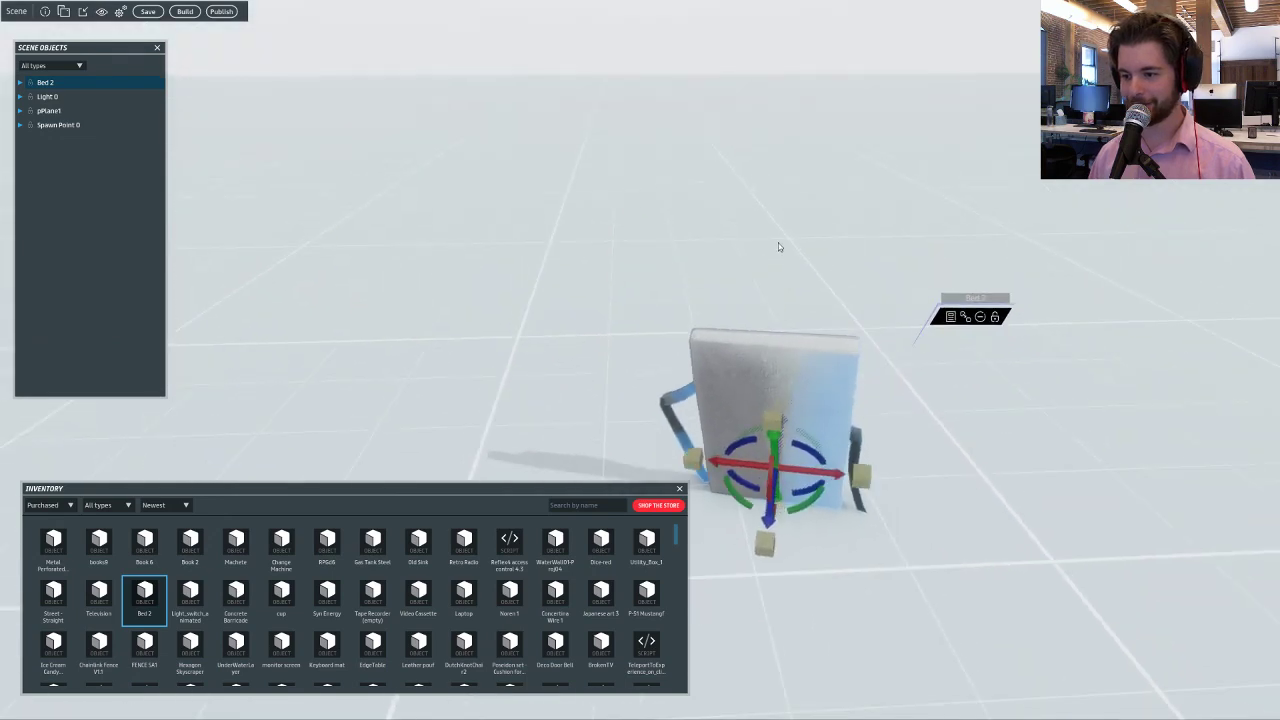
- Open Bed 2's properties, enlarge its scale to about 3.1, and bring it back down to about 1
key("s")
key("d")
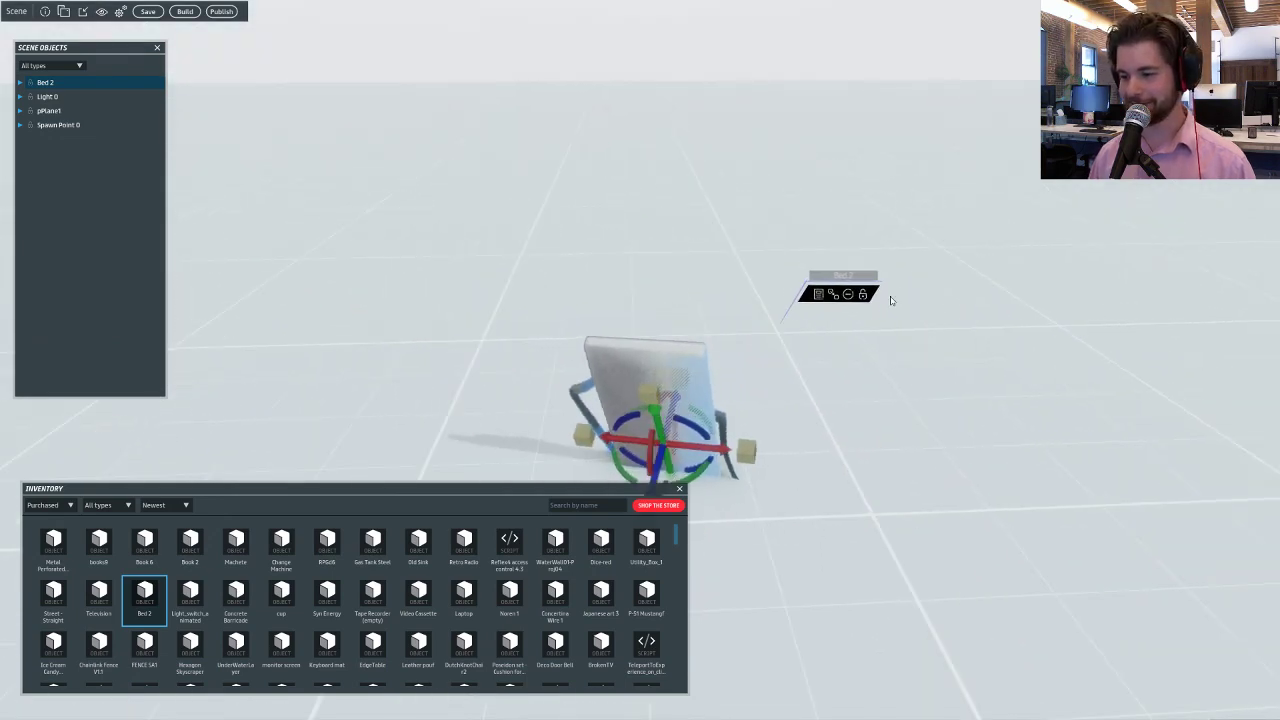
left_click(818, 294)
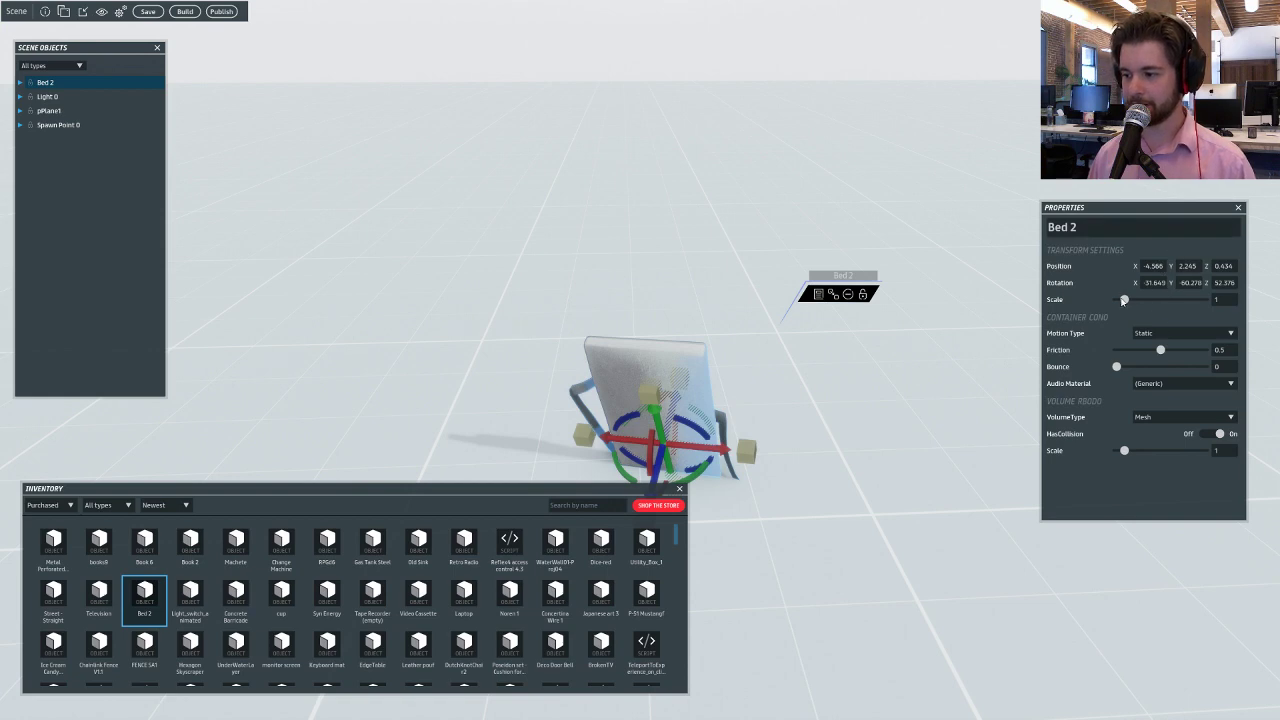
left_click_drag(1125, 300, 1143, 300)
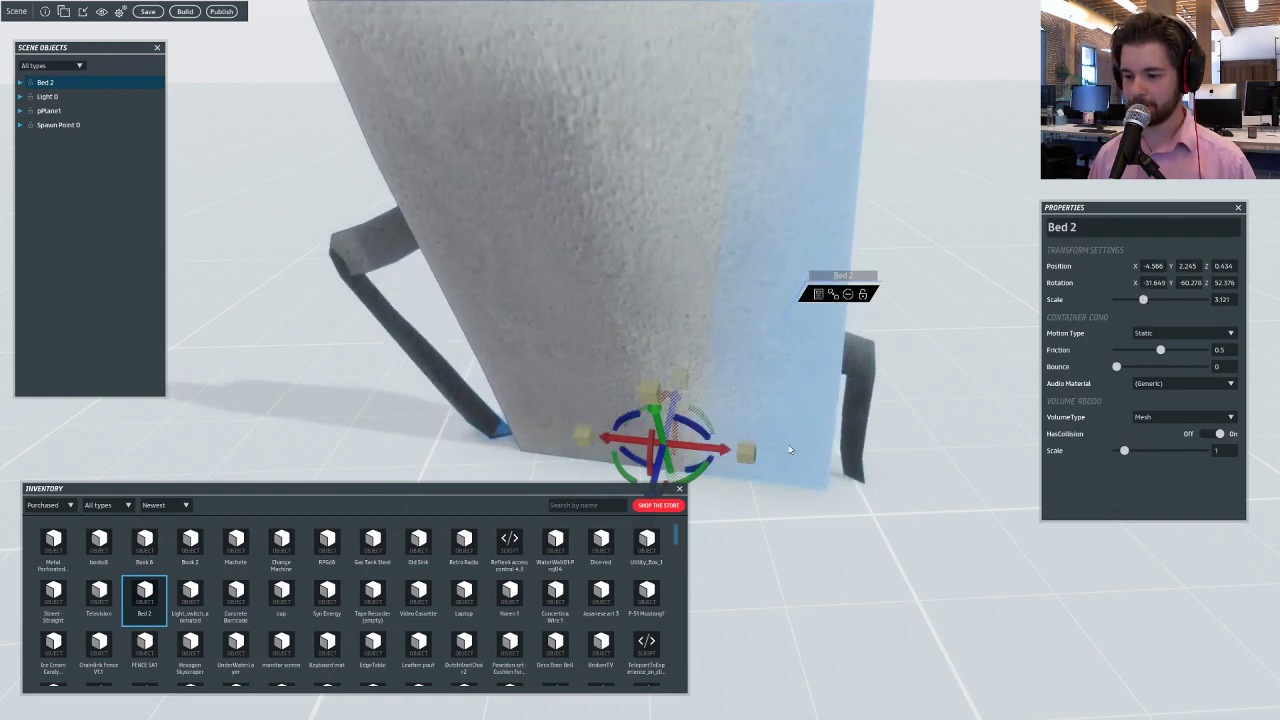
left_click_drag(752, 460, 83, 446)
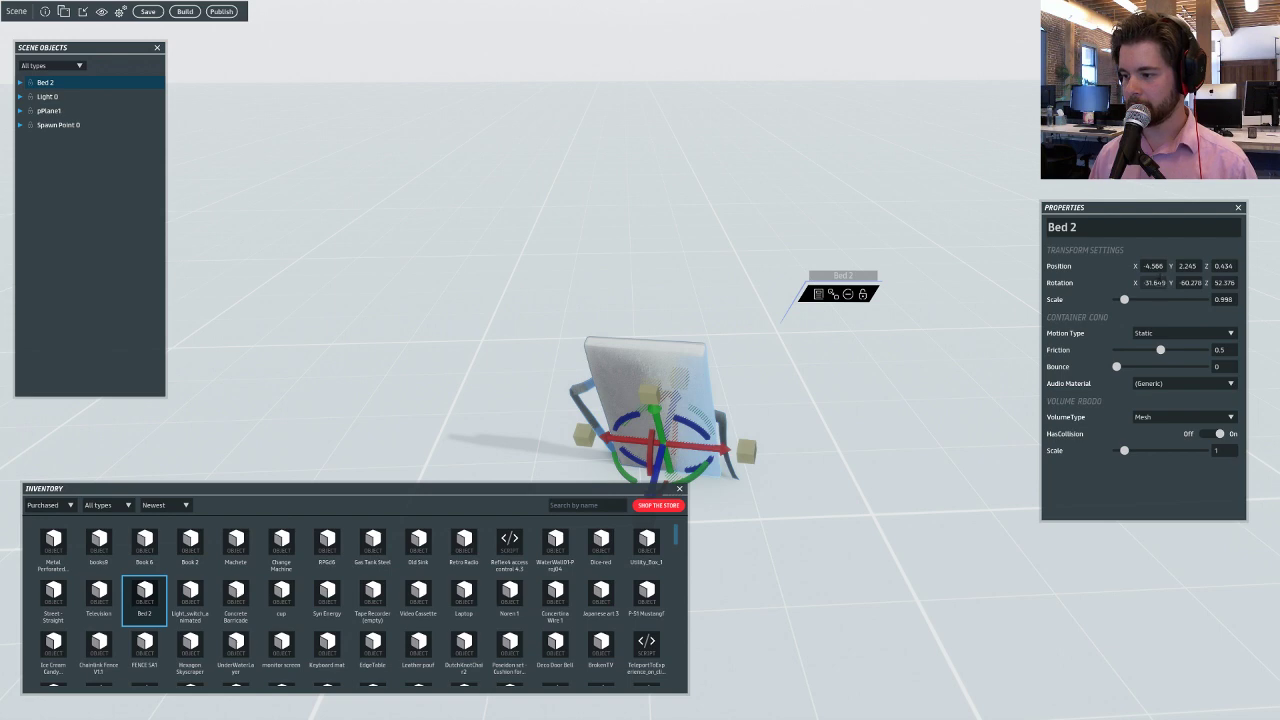
- Set Bed 2's rotation to 0 on the X, Y and Z axes
left_click(1154, 282)
type("0")
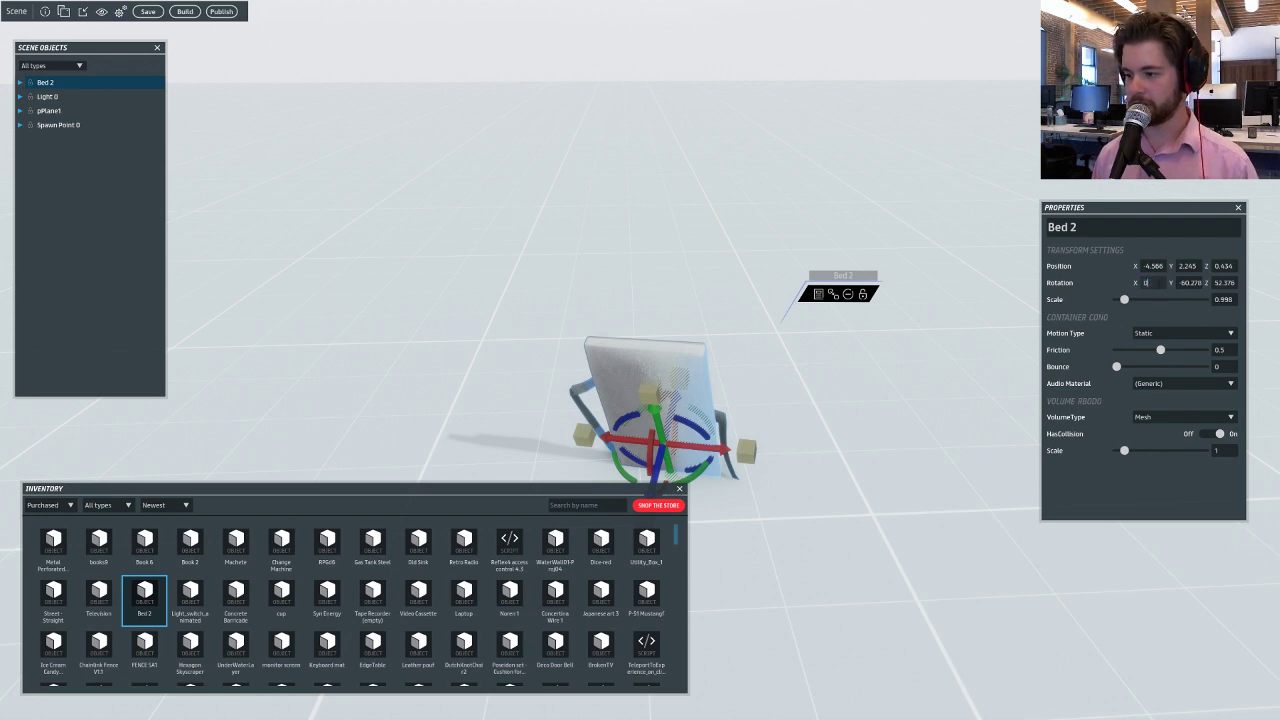
key("Return")
key("Tab")
type("0")
key("Return")
key("Tab")
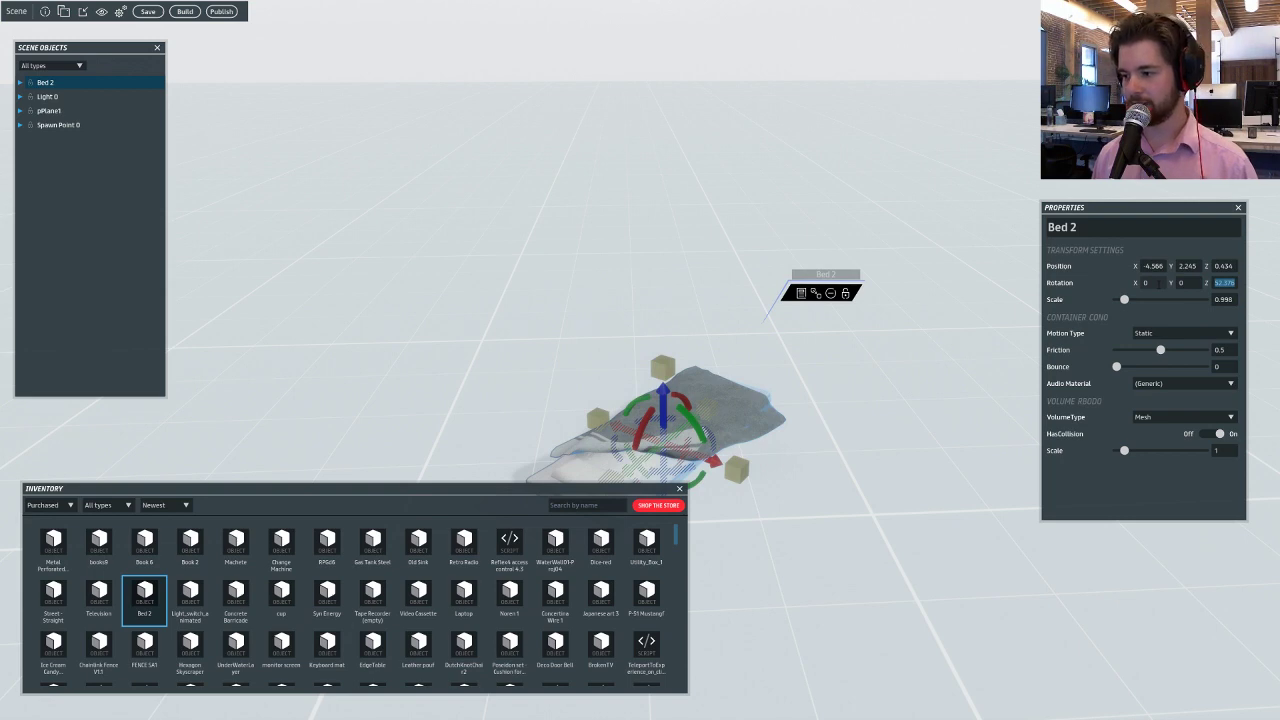
type("0")
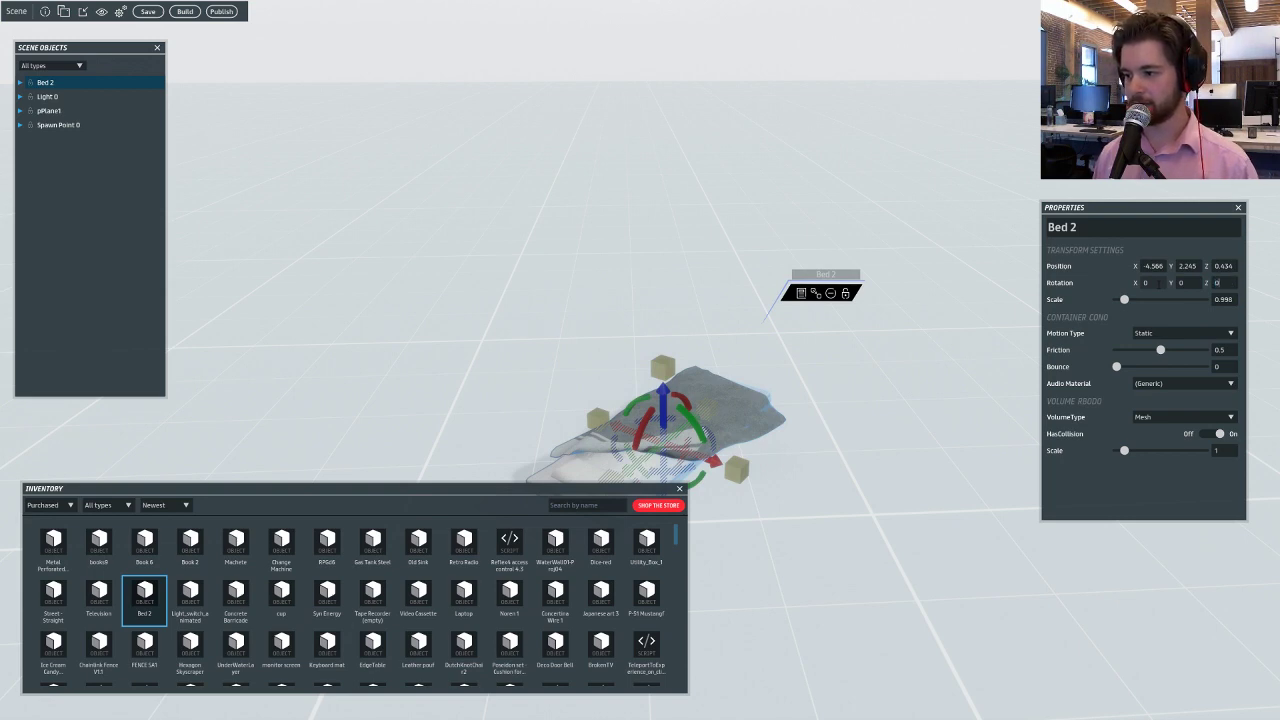
key("Return")
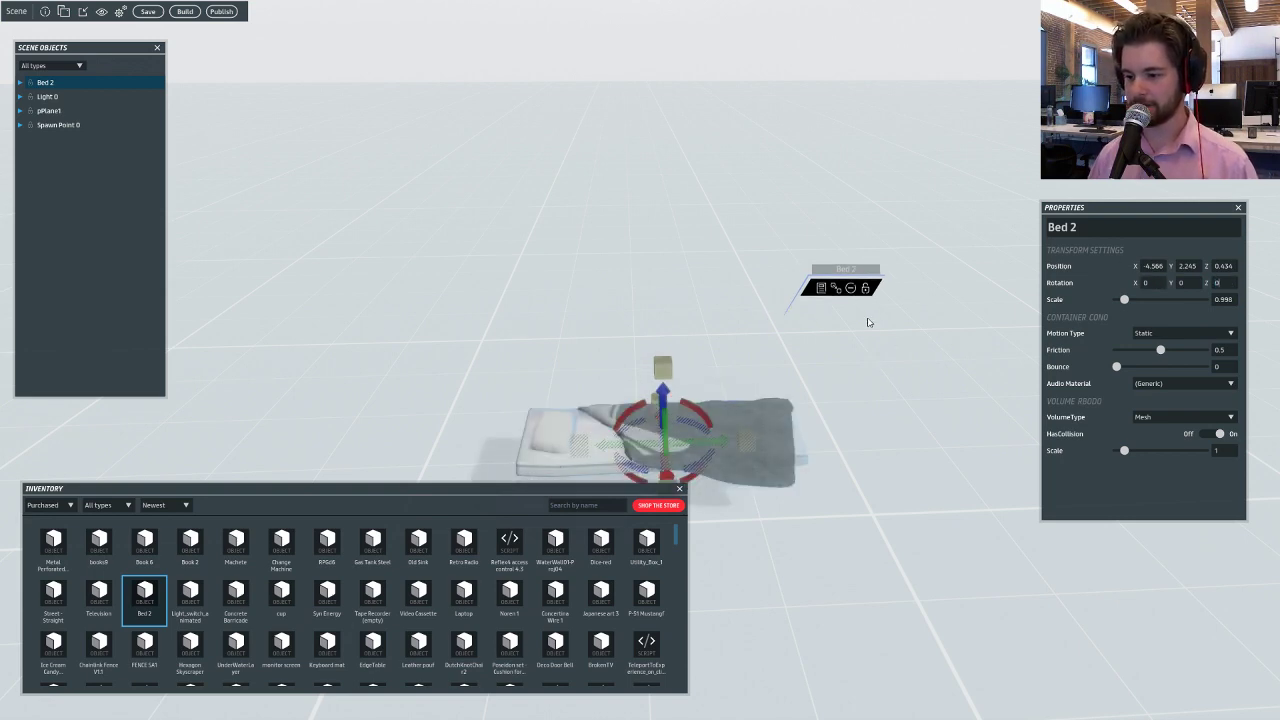
- Set Bed 2's overall scale to exactly 1
right_click_drag(900, 374, 802, 388)
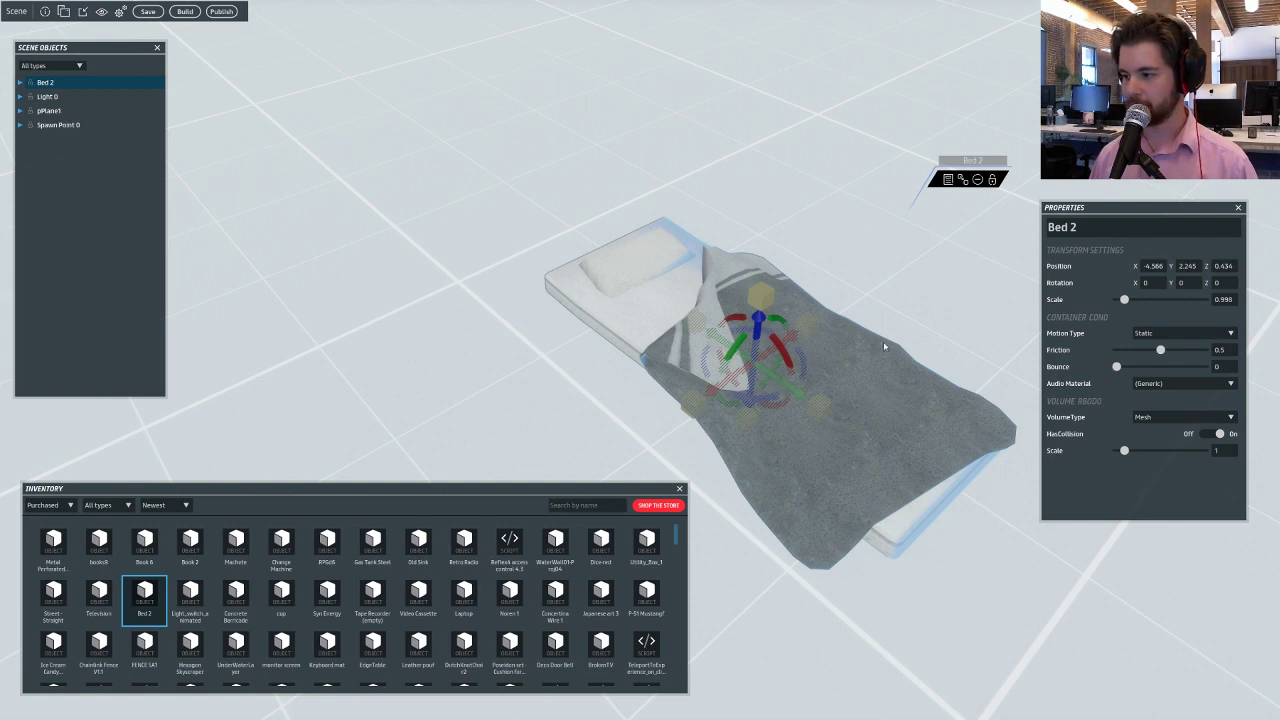
double_click(1229, 299)
type("1")
key("Return")
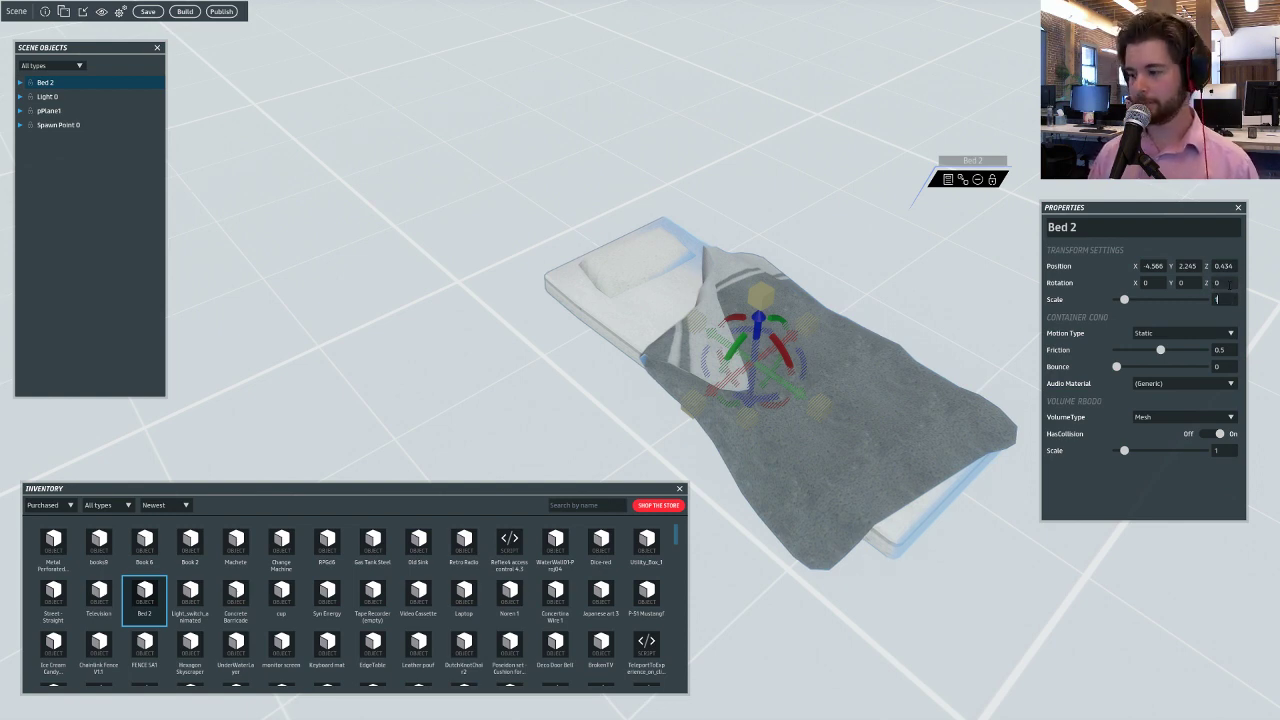
- Shrink Bed 2 to the minimum scale of 0.1 and restore its scale to 1
right_click_drag(925, 272, 971, 275)
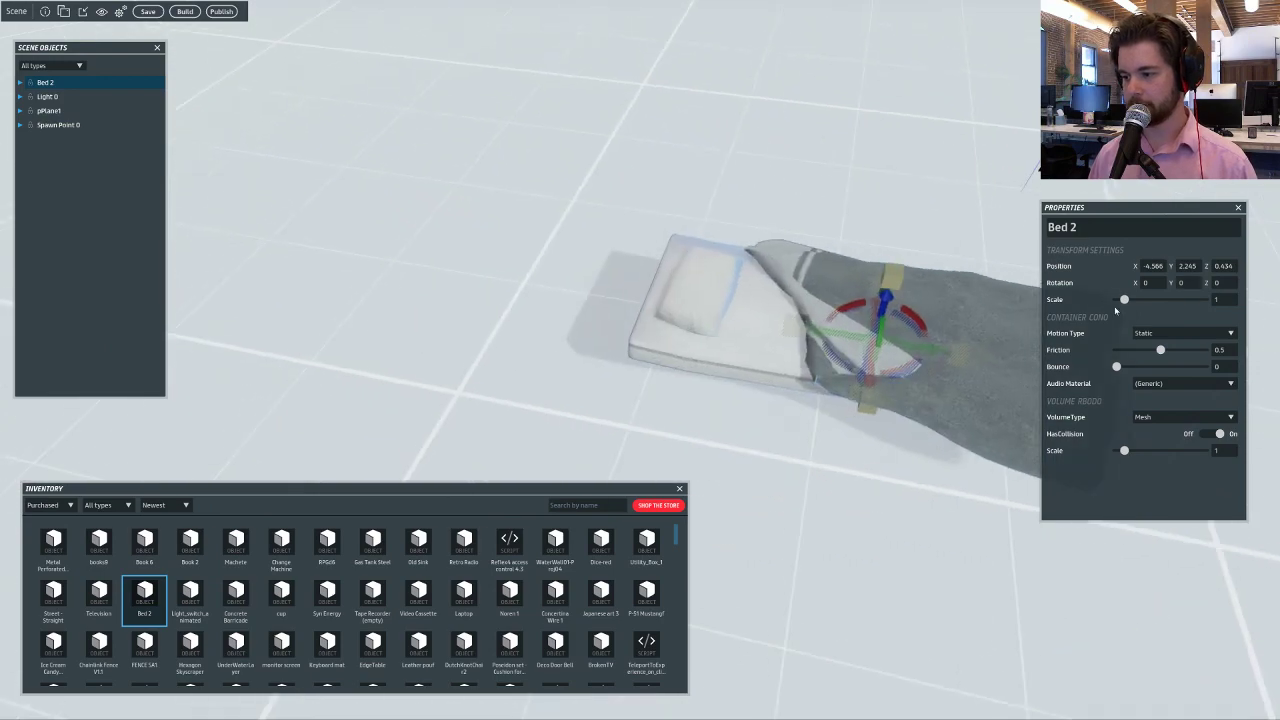
left_click_drag(1124, 302, 1040, 314)
mouse_move(700, 325)
right_mouse_down()
mouse_move(745, 327)
mouse_move(674, 327)
mouse_move(718, 319)
right_mouse_up()
left_click_drag(1226, 300, 1218, 300)
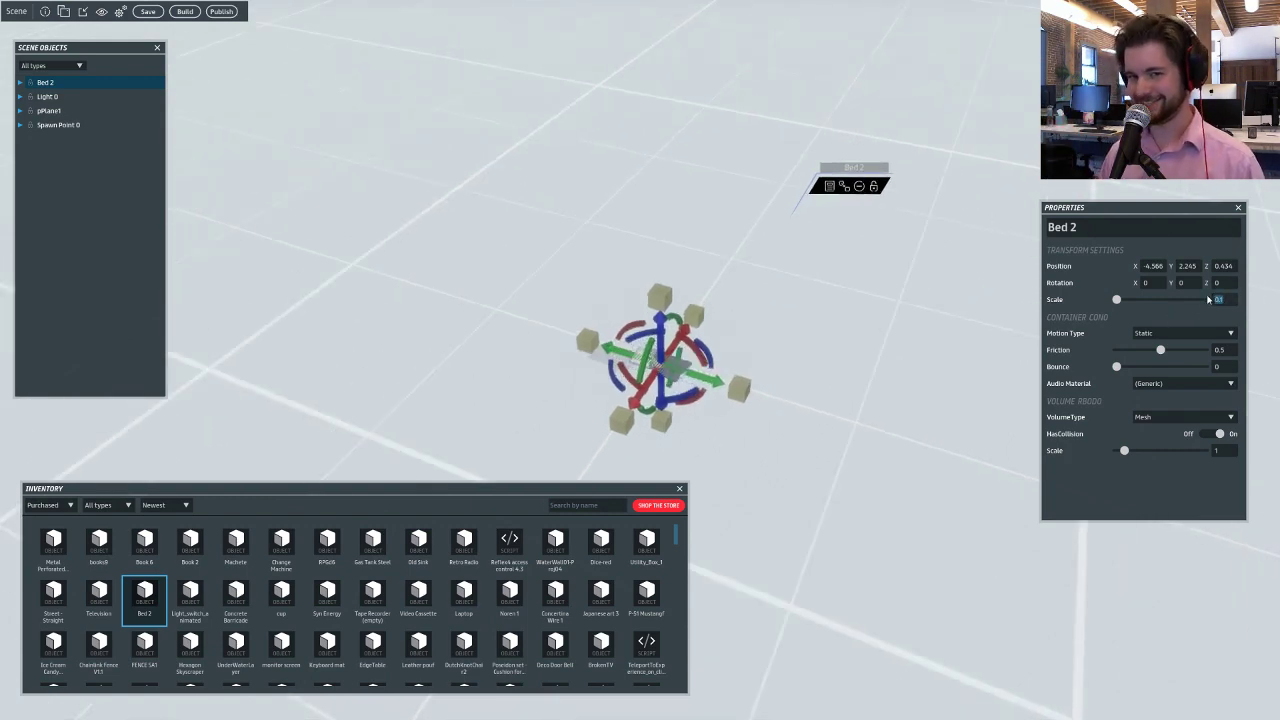
type("1")
key("Return")
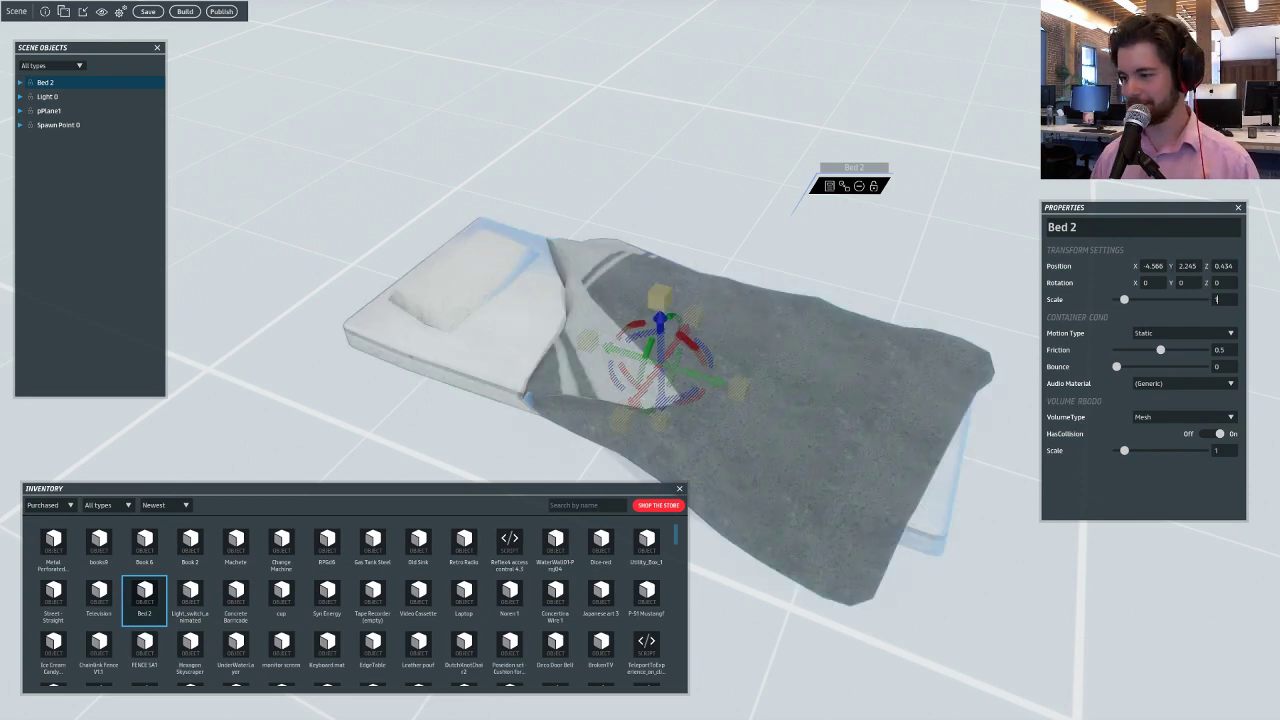
scroll(718, 250, "down", 3)
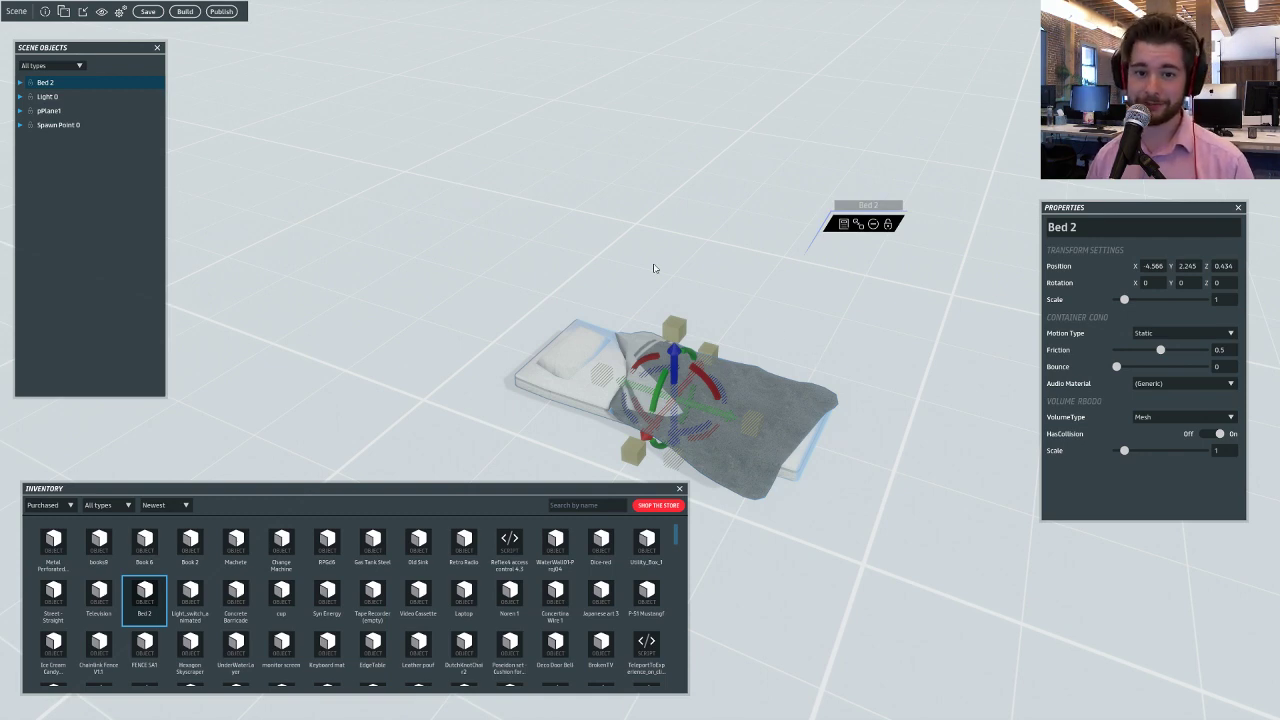
- Locate the spawn point in the scene and select Spawn Point 0 to inspect its position and properties
left_click(60, 124, "shift")
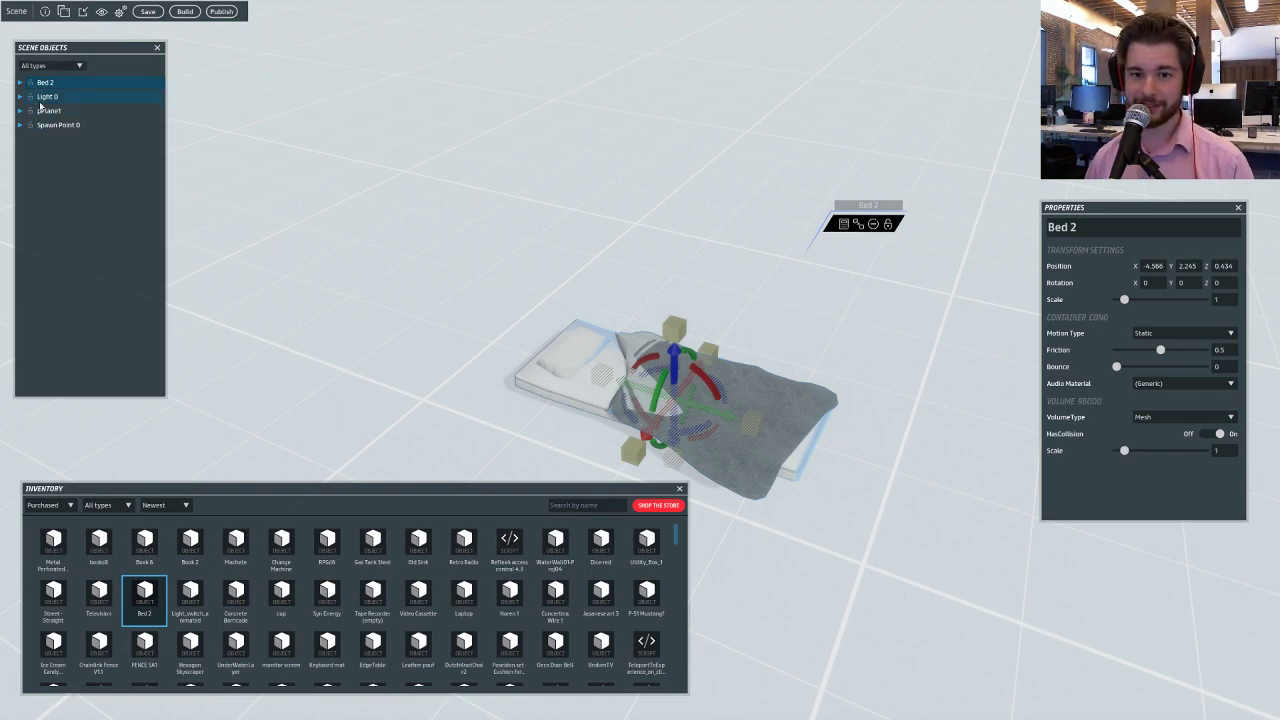
left_click(81, 88)
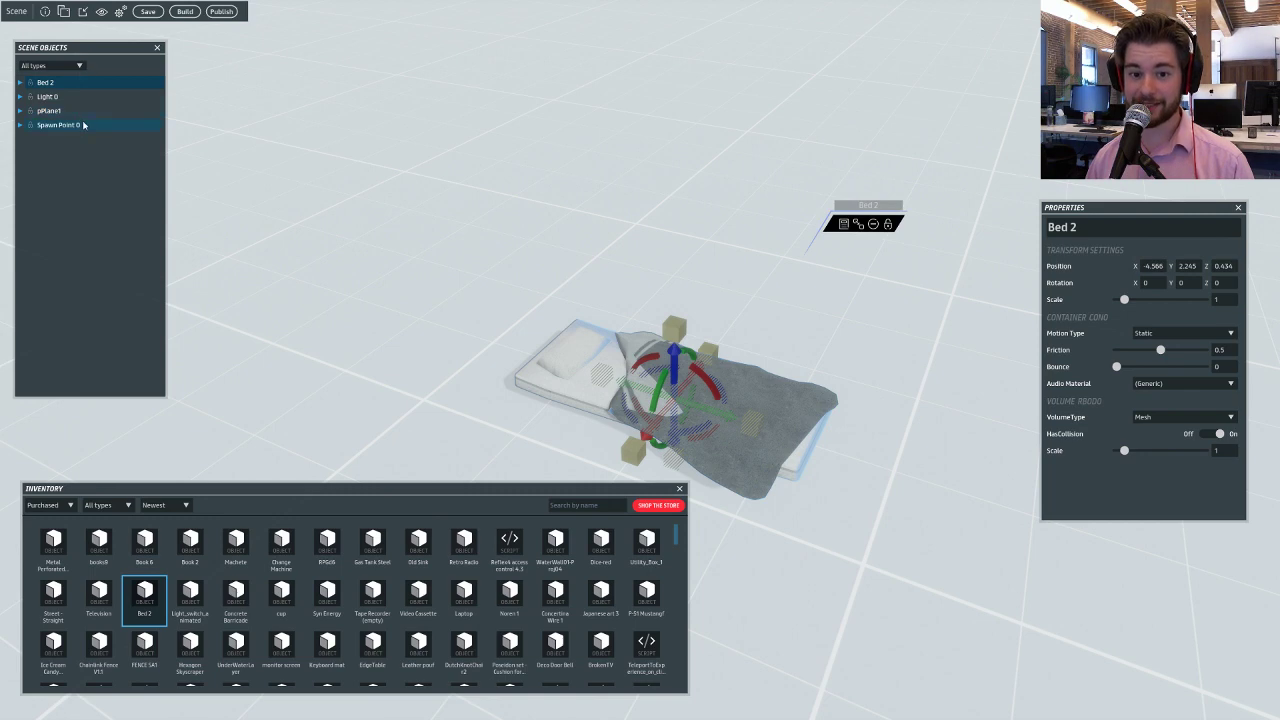
scroll(806, 223, "down", 5)
mouse_move(774, 331)
right_mouse_down()
mouse_move(634, 180)
mouse_move(614, 230)
right_mouse_up()
scroll(634, 180, "up", 3)
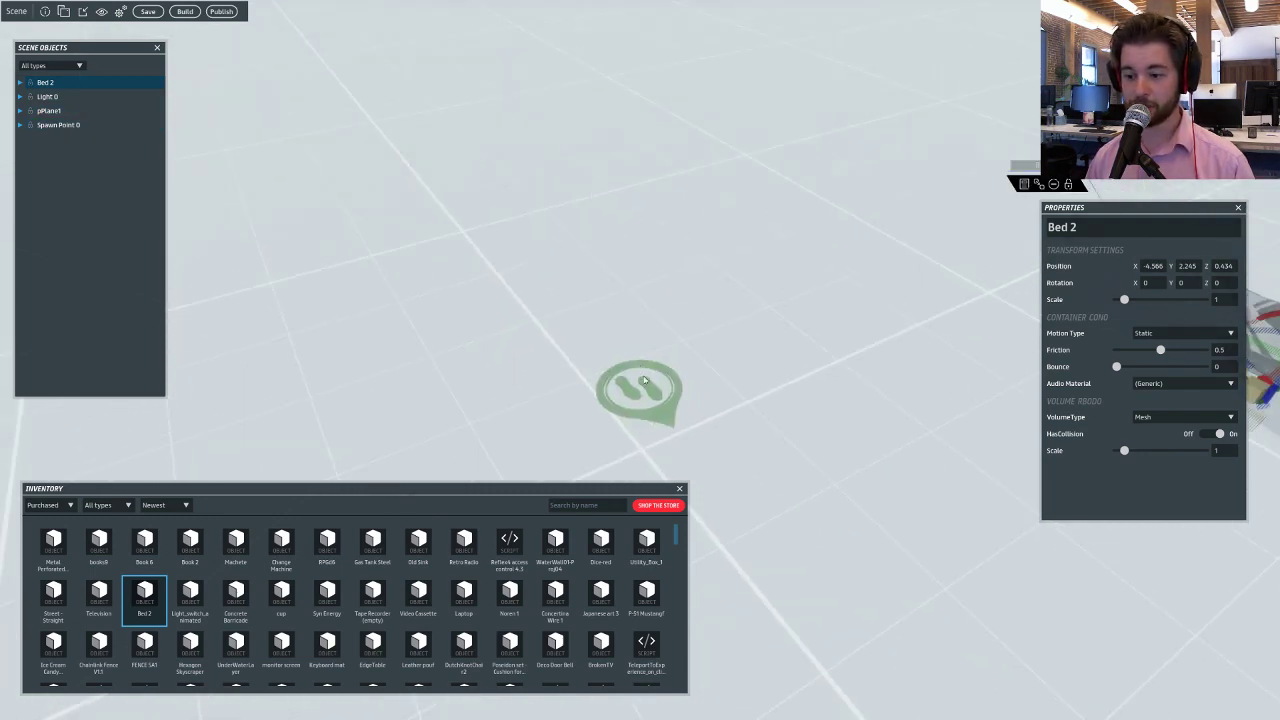
left_click(58, 125)
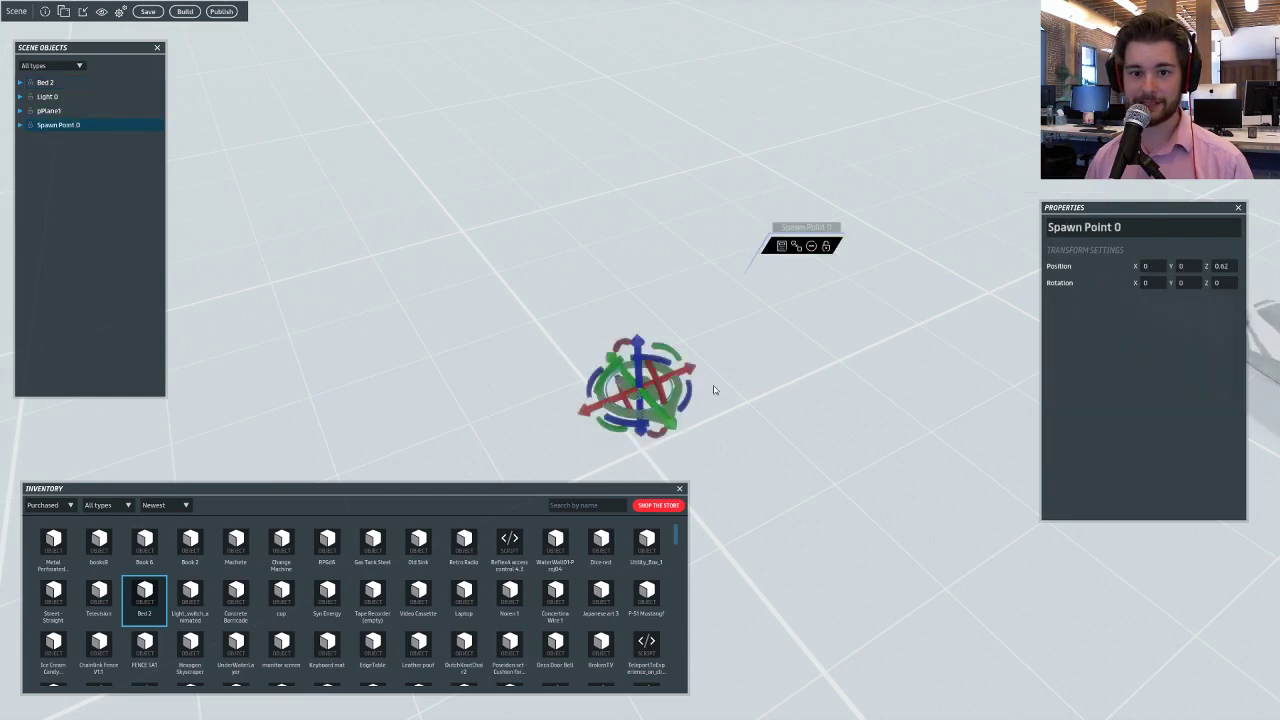
right_click_drag(466, 290, 567, 275)
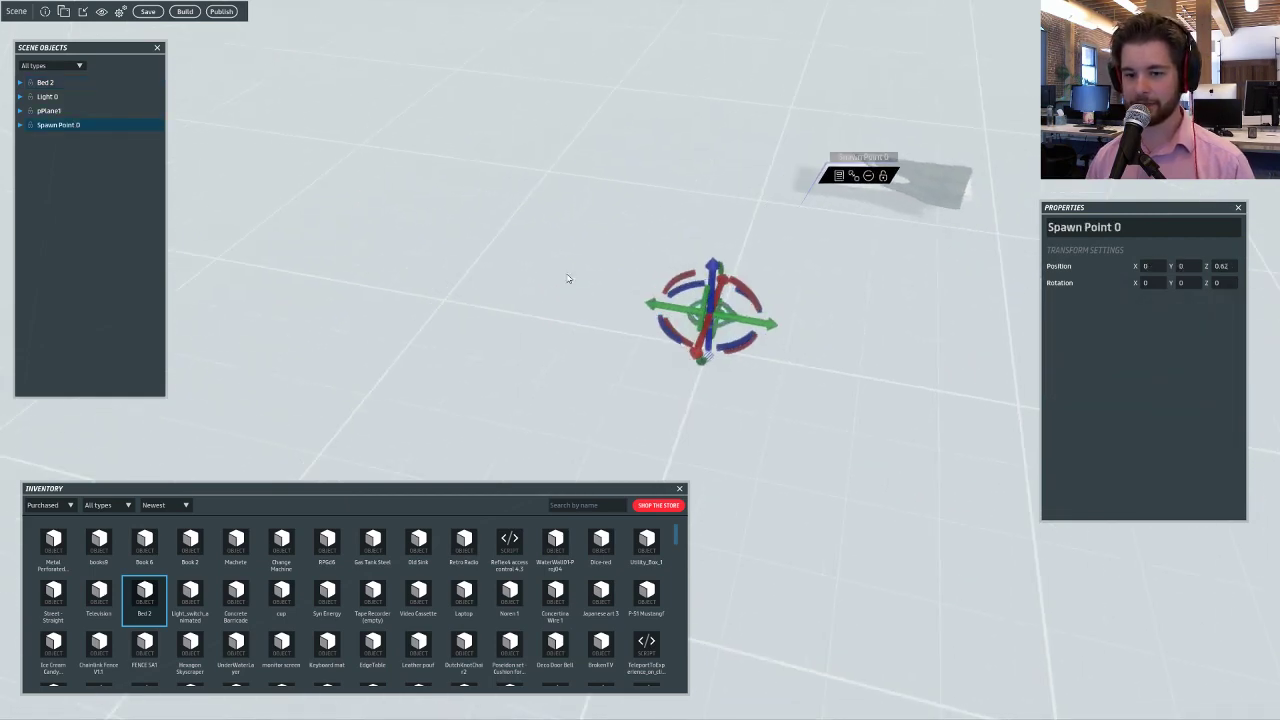
- Select Bed 2 and delete it from the scene
left_click(65, 86)
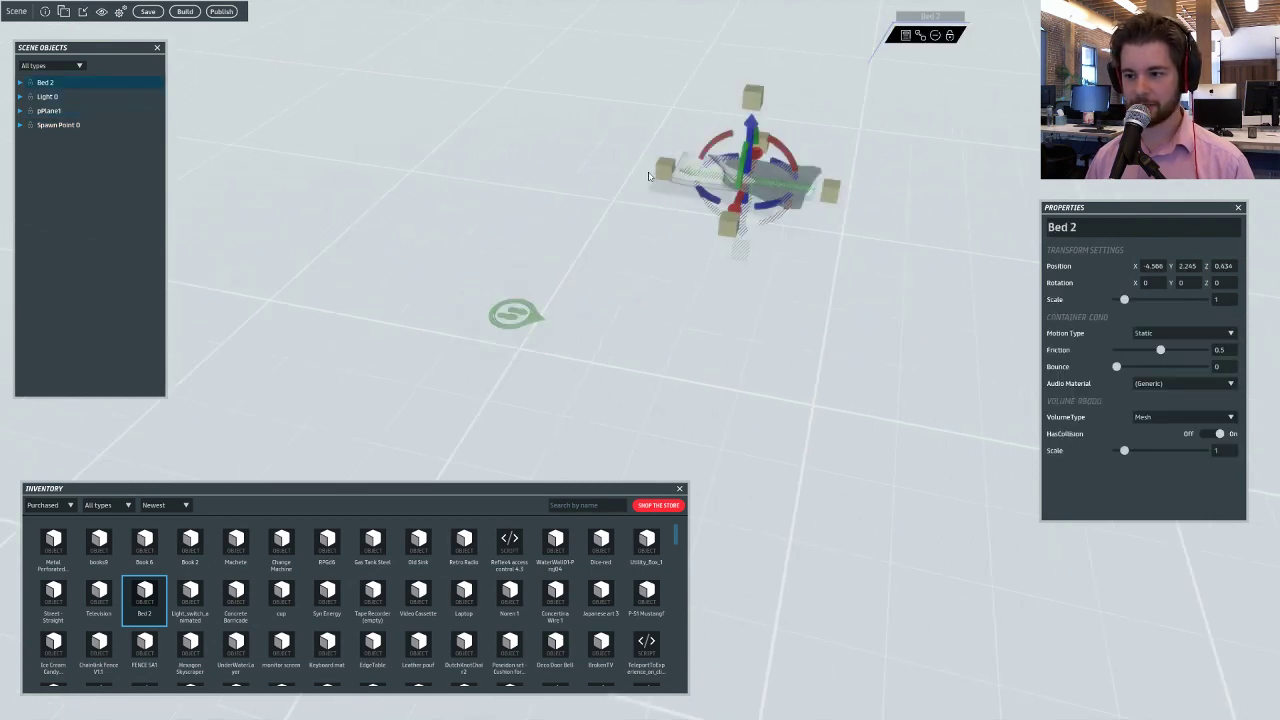
right_click_drag(767, 182, 794, 188)
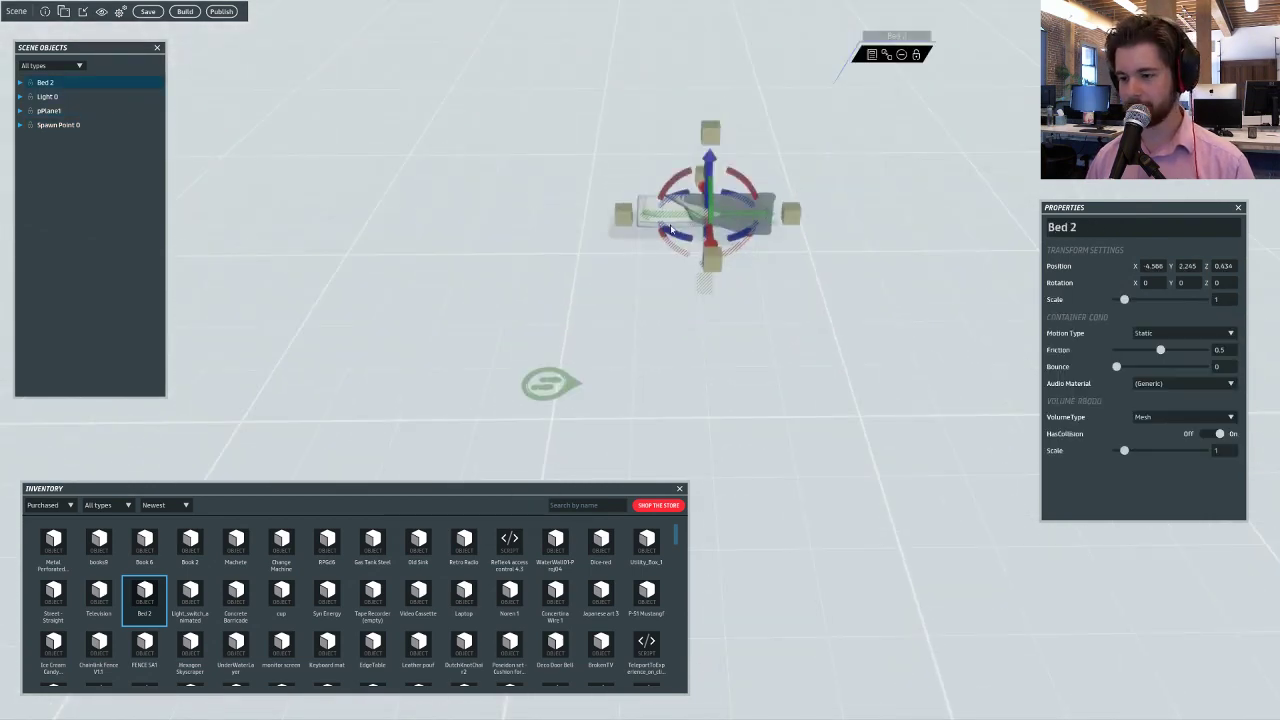
right_click_drag(677, 232, 604, 257)
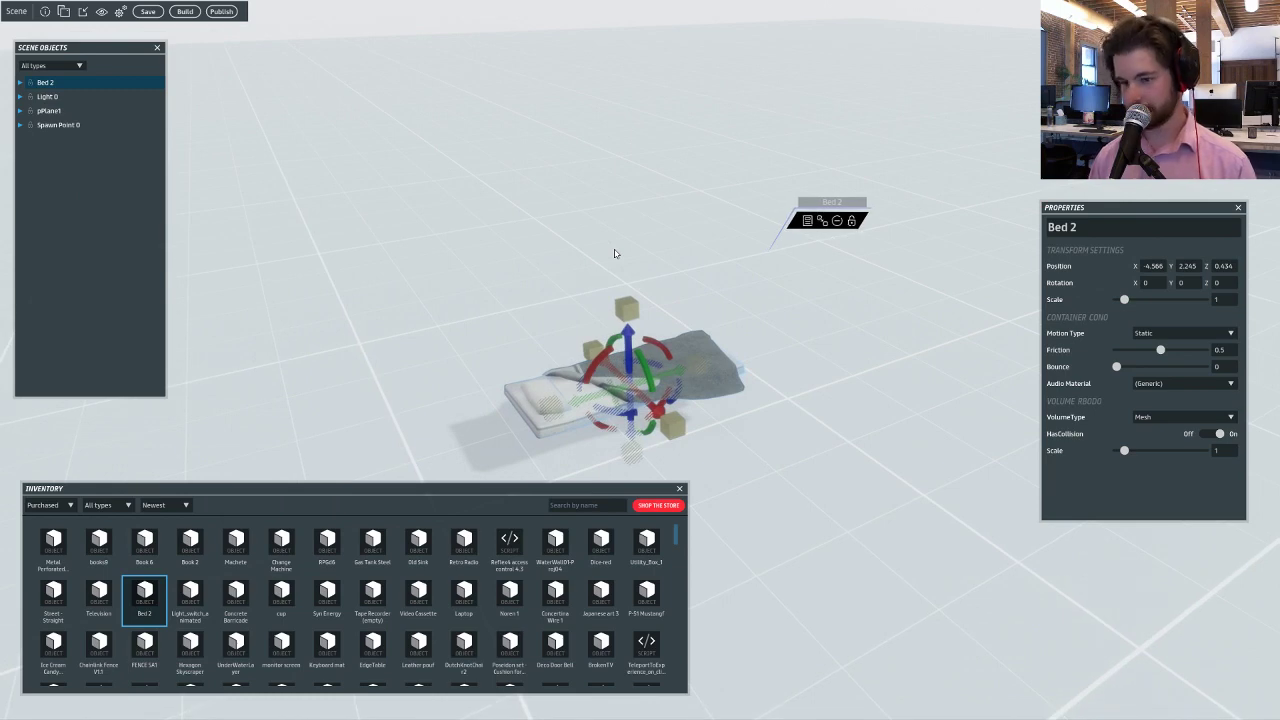
key("Delete")
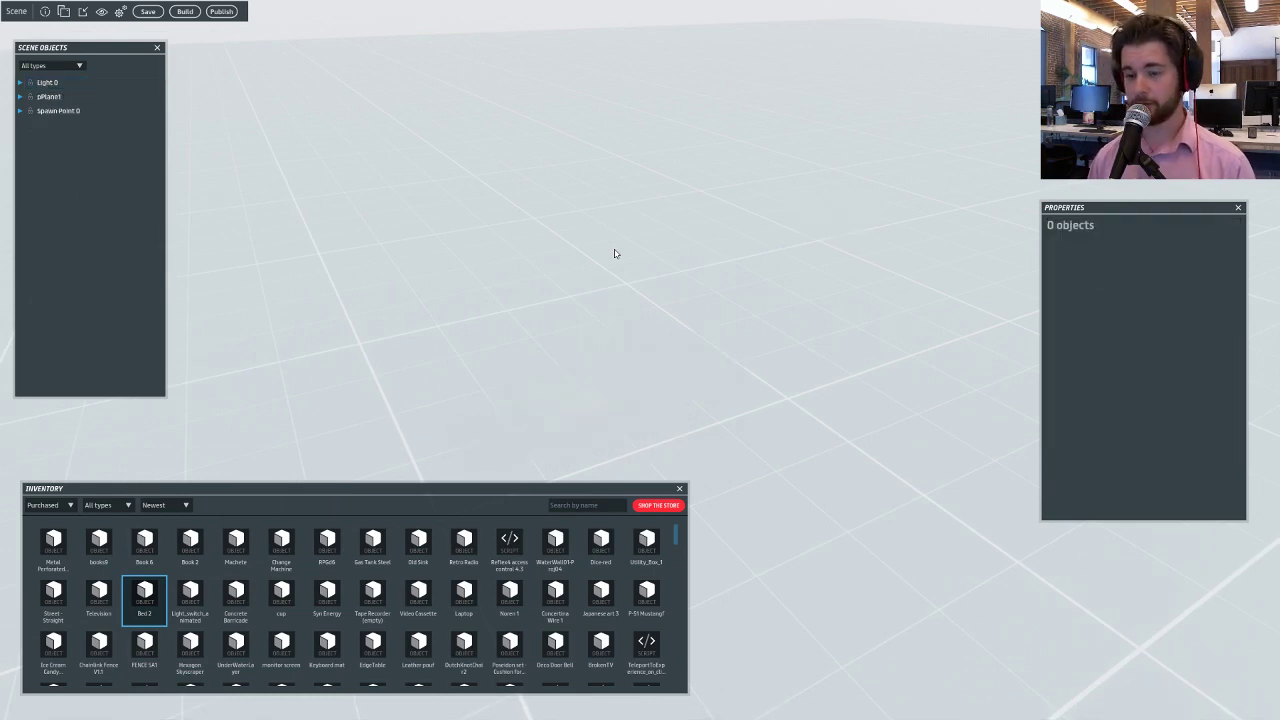
- Open the Scene Settings window and close the list of tools
right_click_drag(526, 131, 509, 126)
scroll(511, 117, "down", 3)
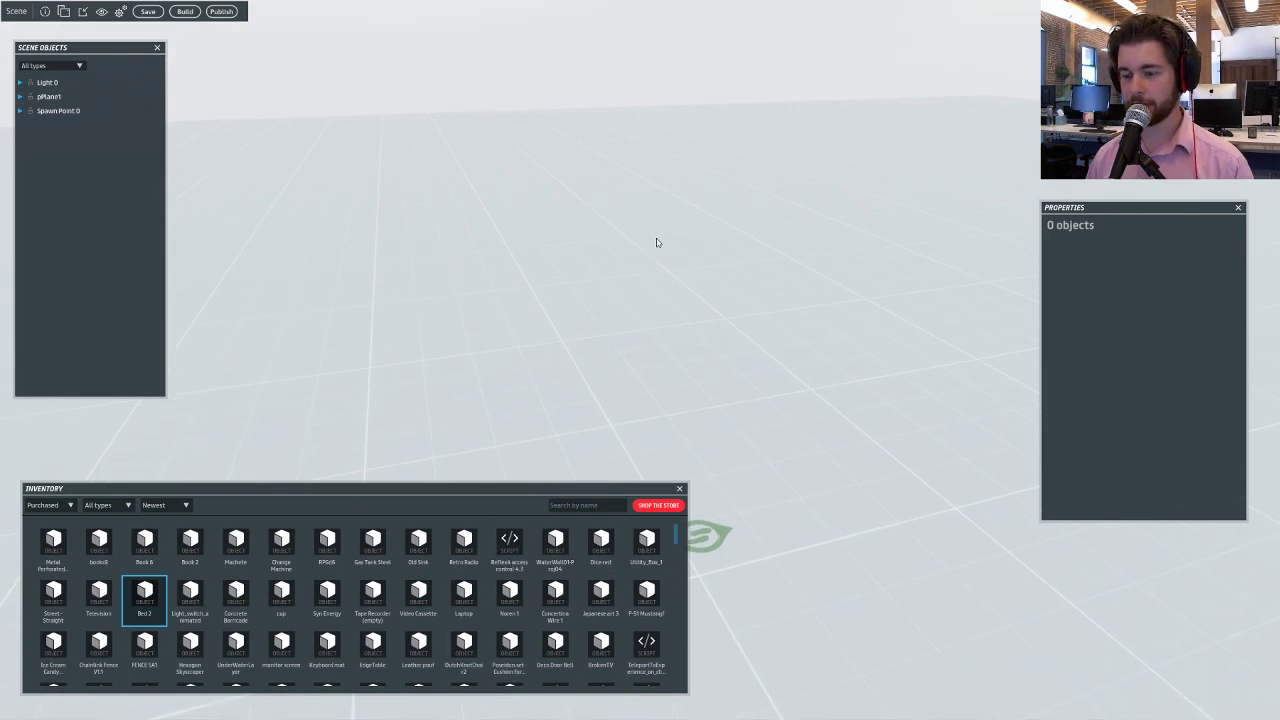
mouse_move(663, 234)
right_mouse_down()
mouse_move(709, 240)
mouse_move(571, 206)
right_mouse_up()
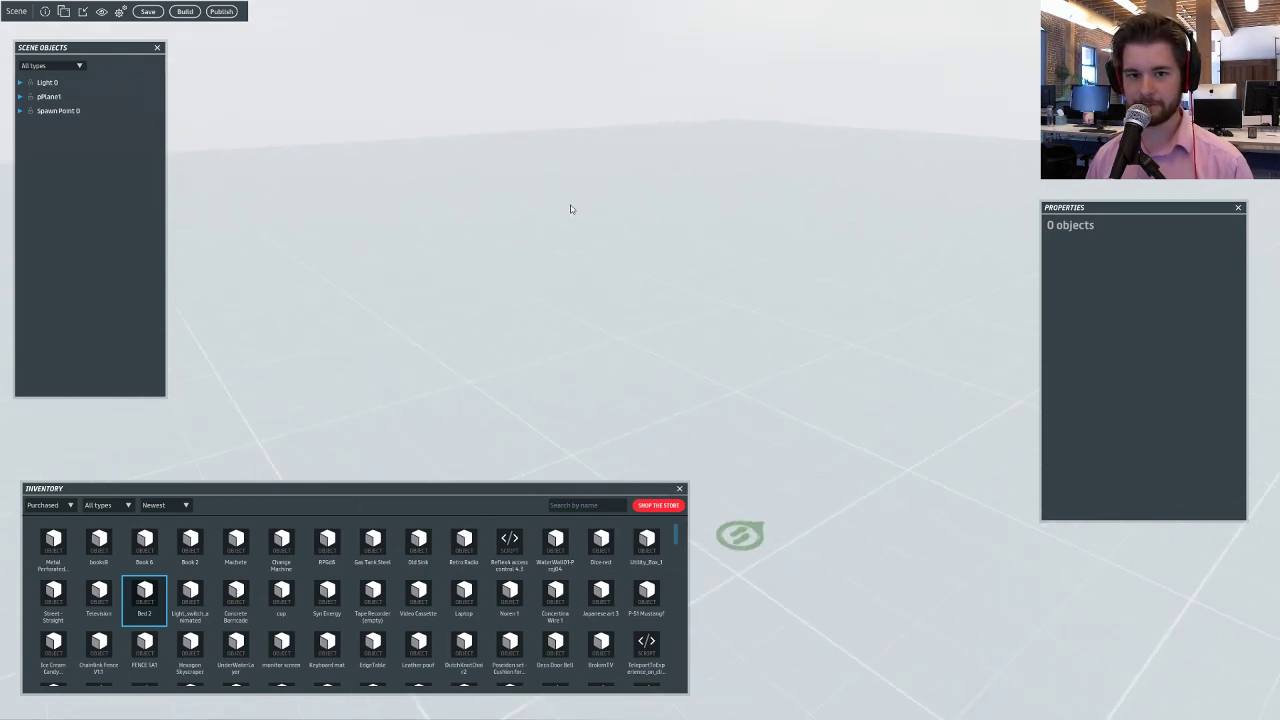
left_click(65, 18)
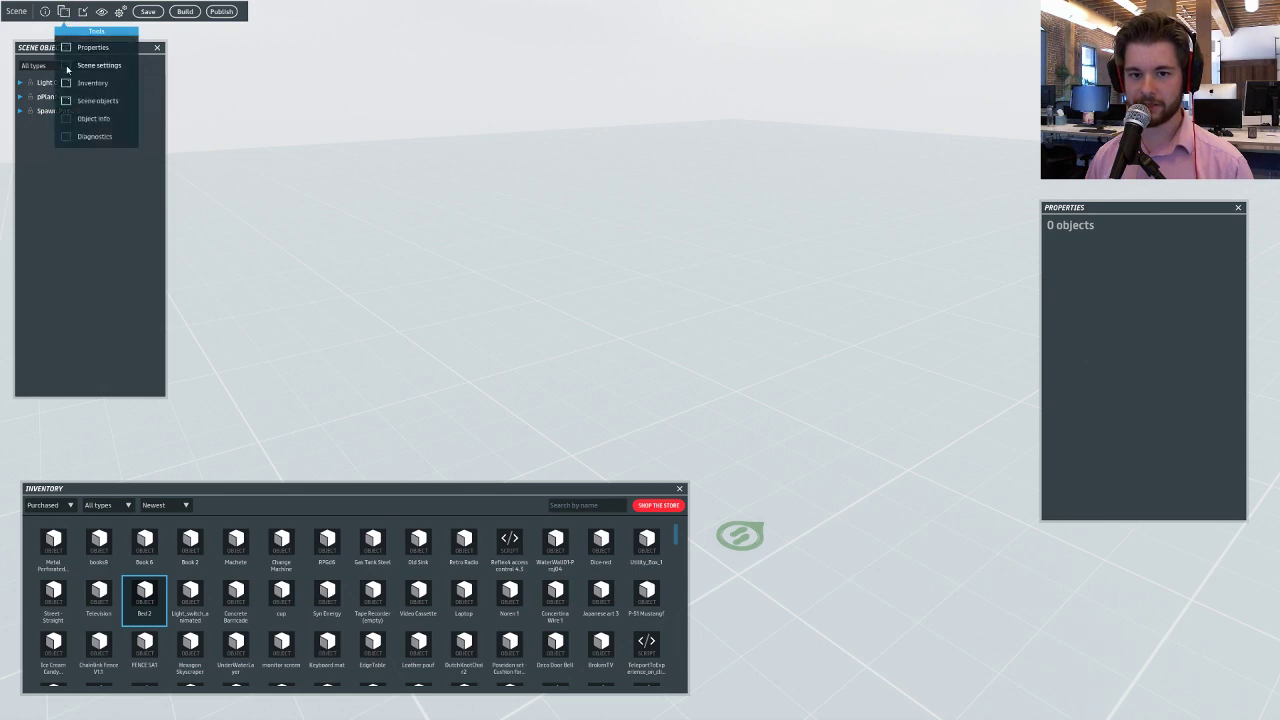
left_click(67, 66)
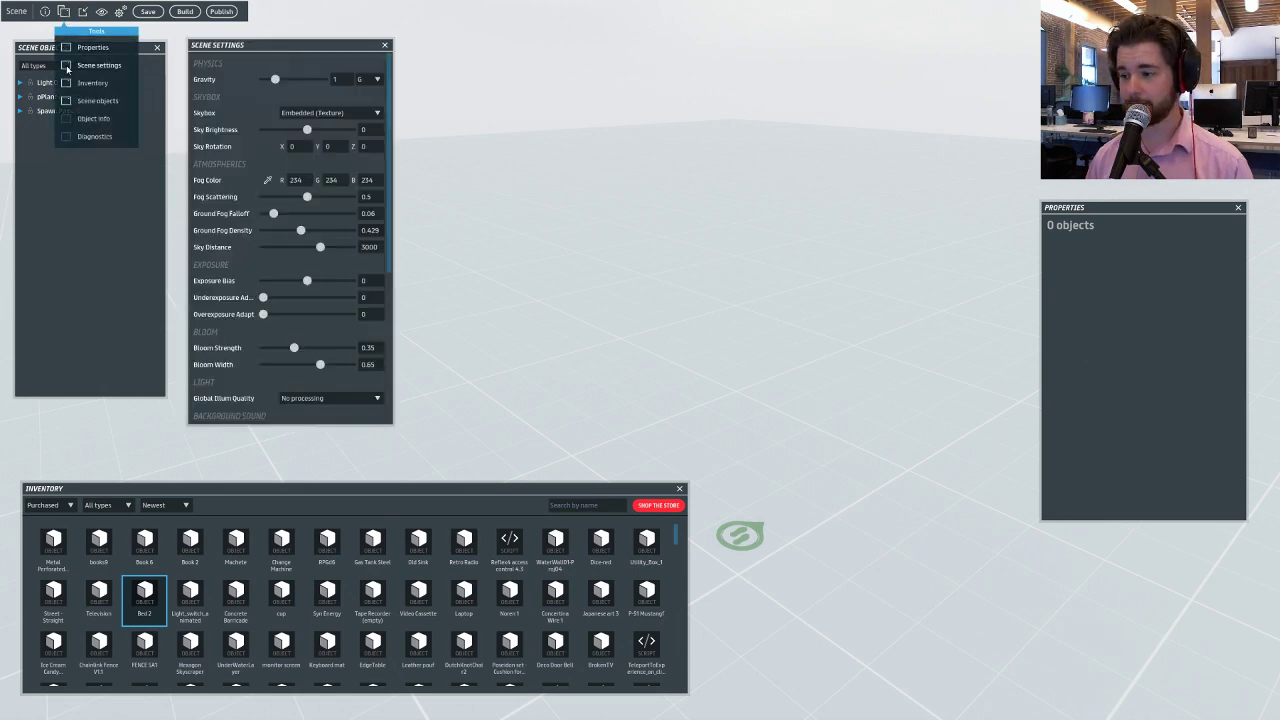
right_click_drag(552, 172, 709, 195)
right_click_drag(643, 277, 564, 304)
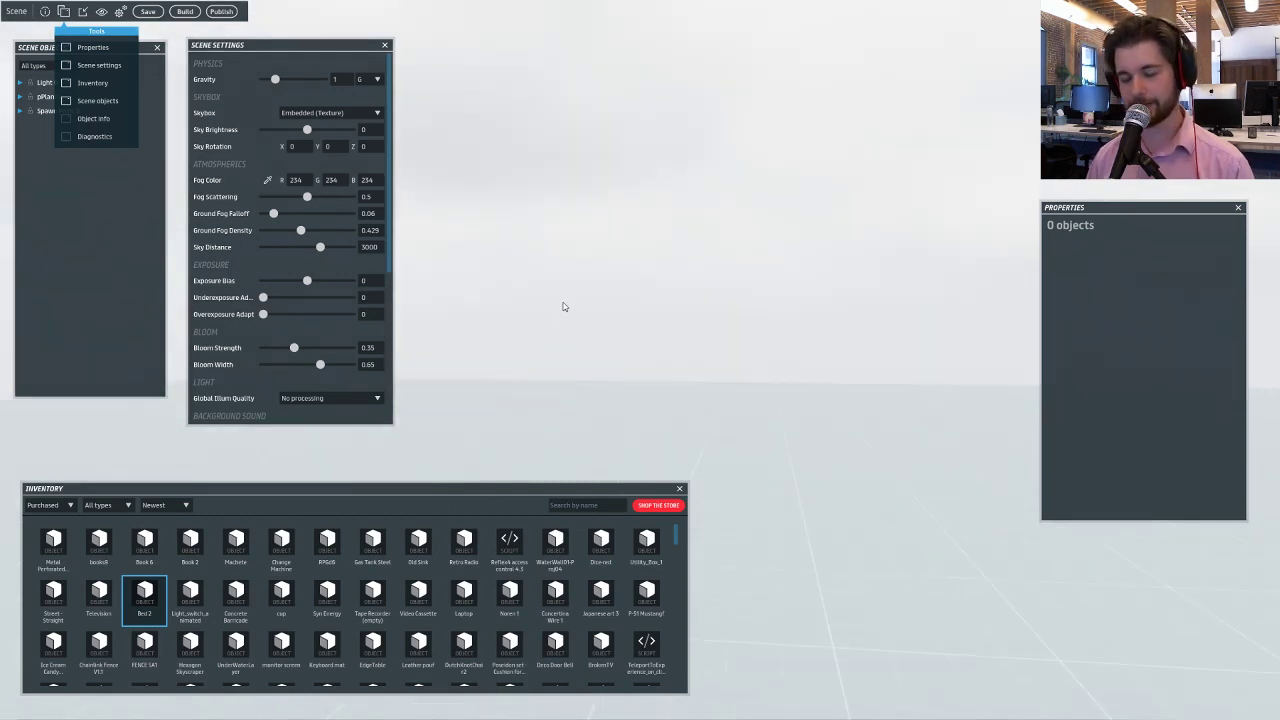
left_click(66, 18)
- Look over the current sky and change the scene's skybox to Bright Clouds (Water) Skybox
right_click_drag(571, 154, 652, 173)
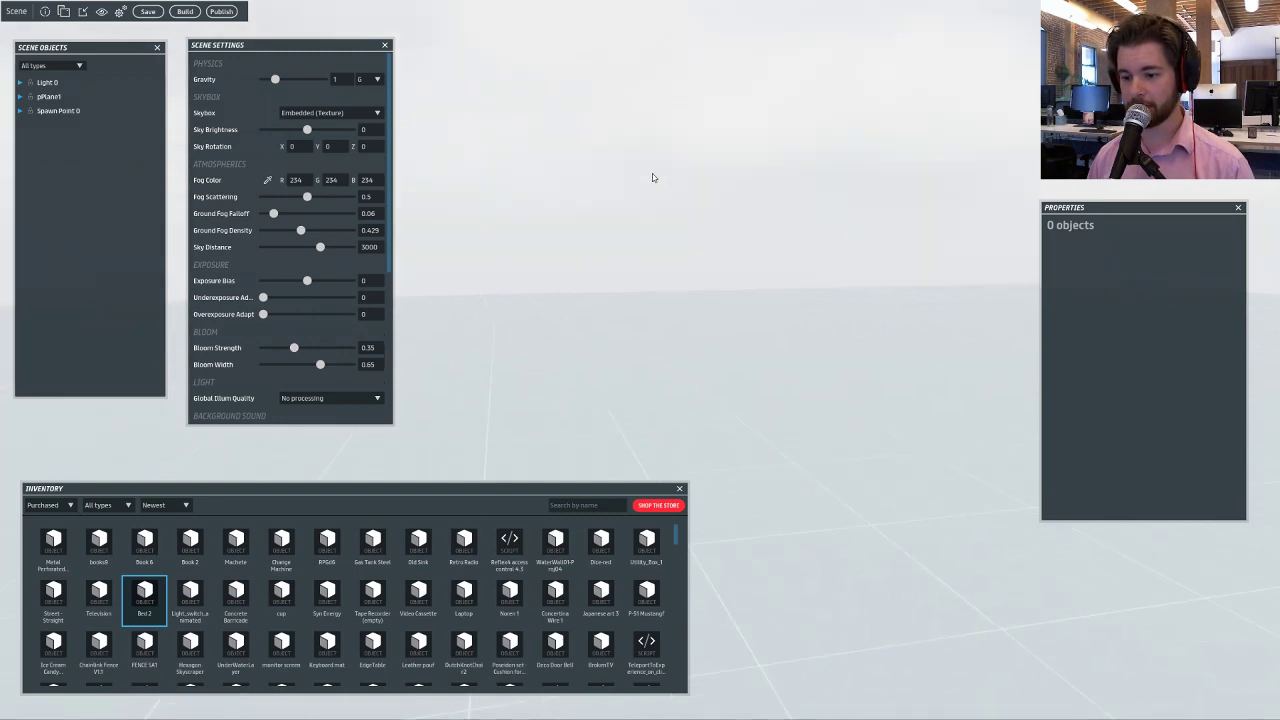
right_click_drag(522, 160, 581, 121)
right_click_drag(794, 80, 560, 263)
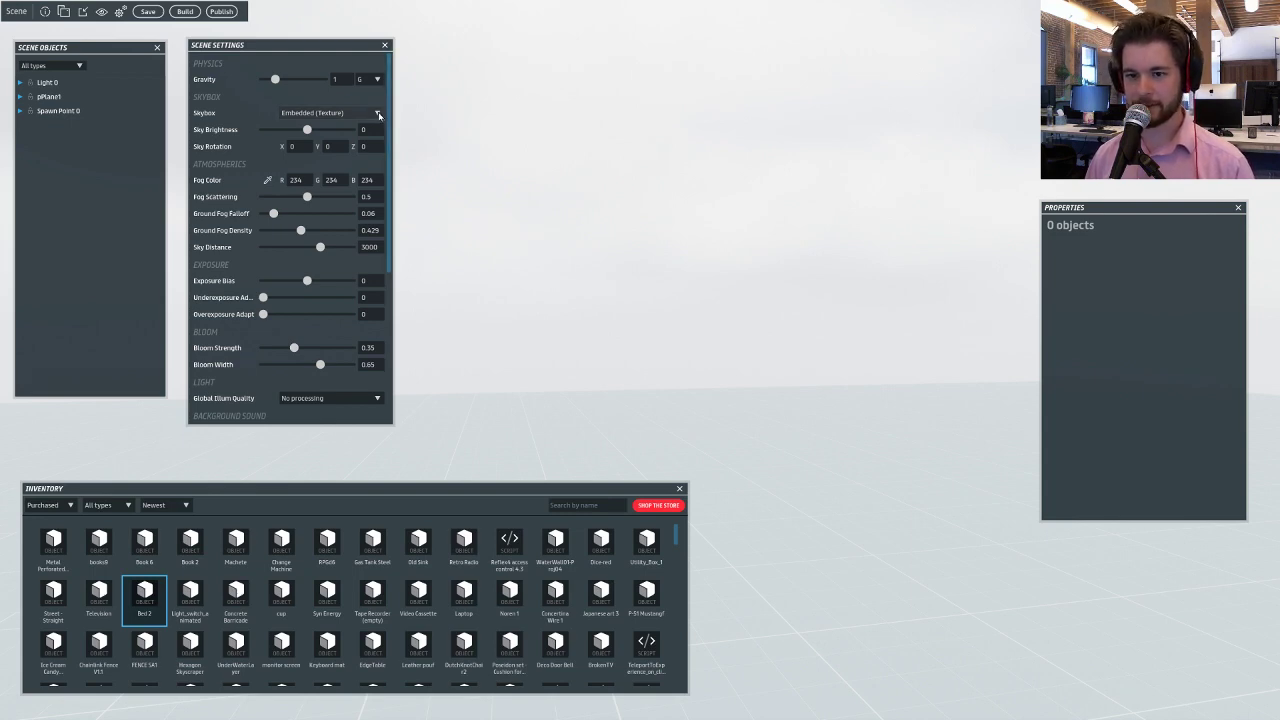
left_click(378, 114)
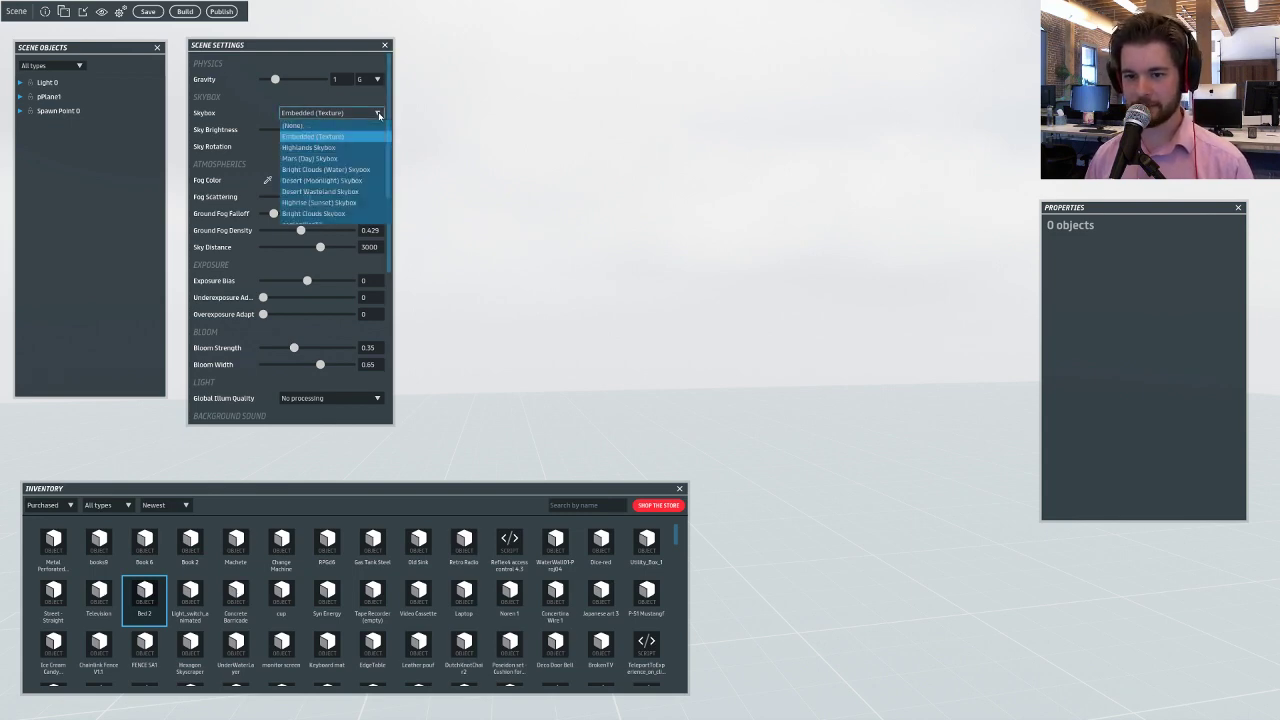
left_click(362, 171)
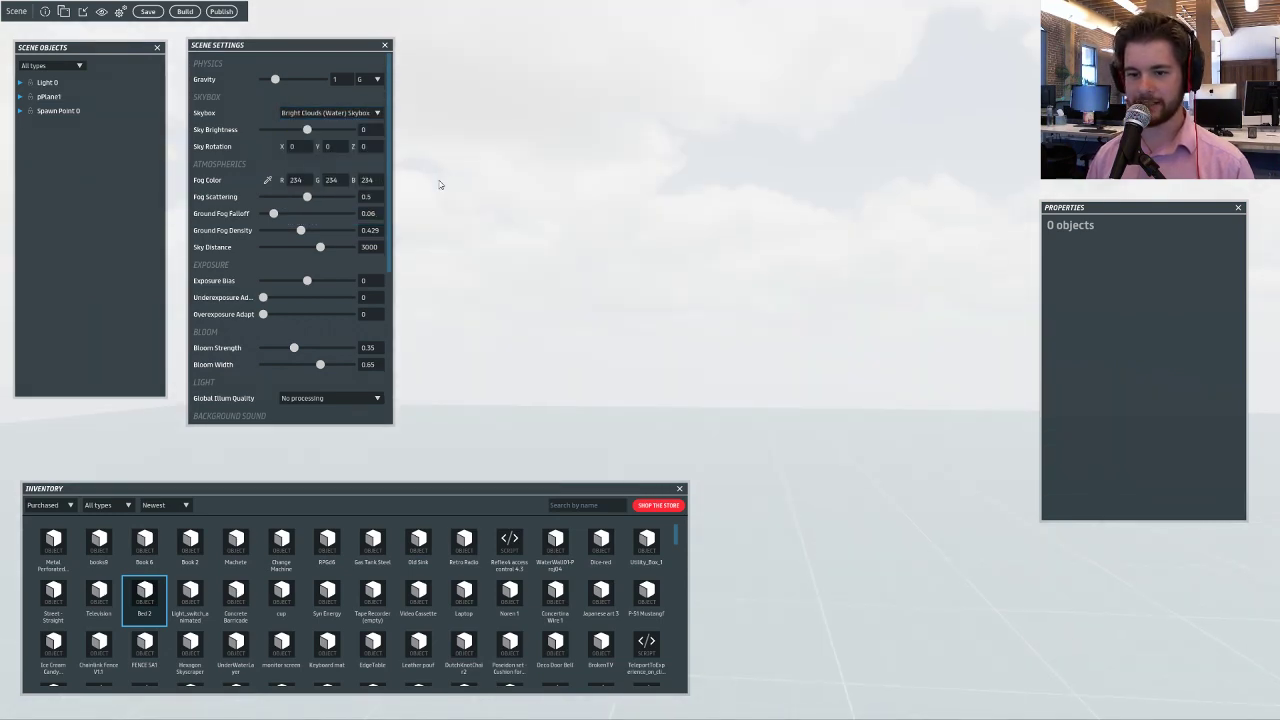
- Try the Desert Wasteland Skybox and the Highrise (Sunset) Skybox on the scene
left_click(340, 113)
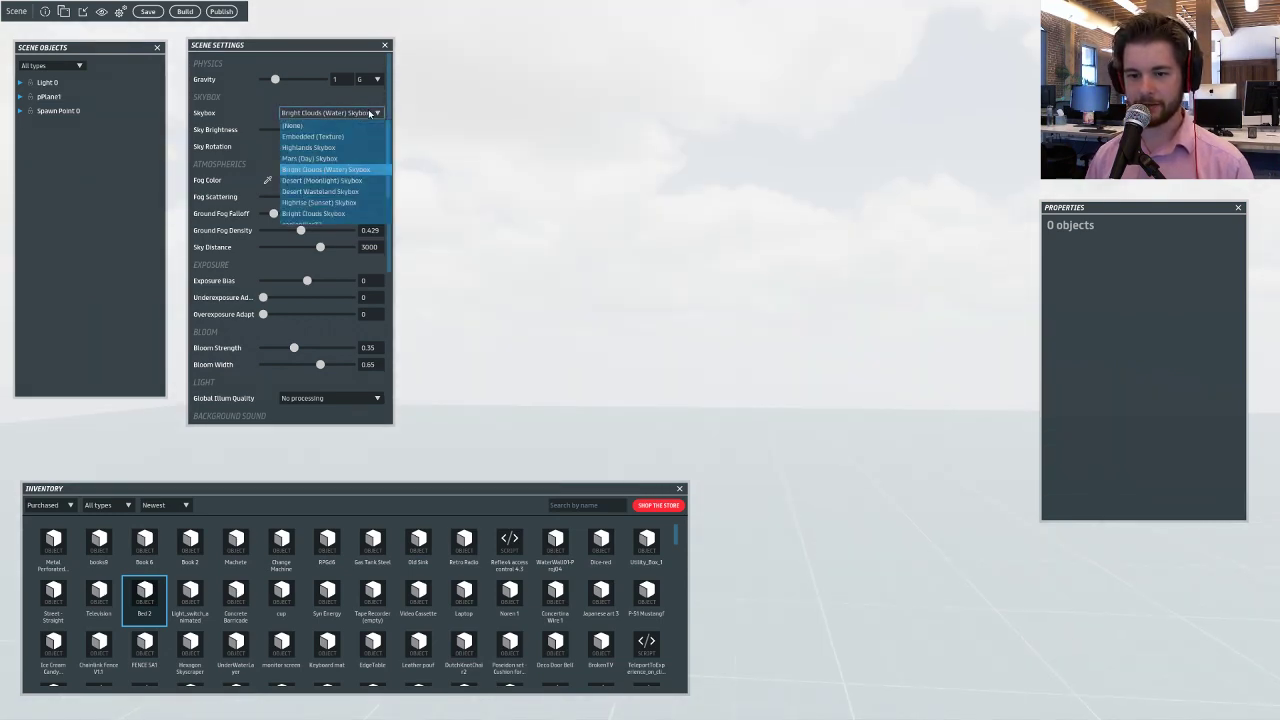
left_click(354, 192)
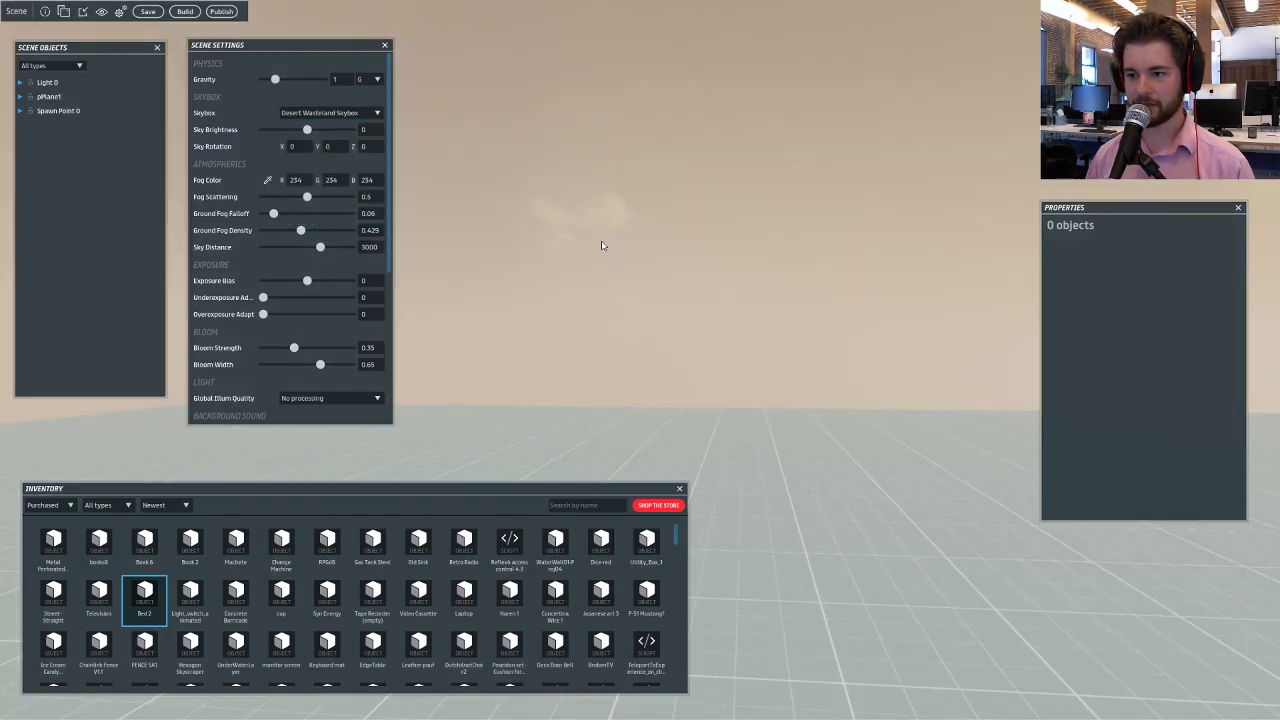
left_click(353, 113)
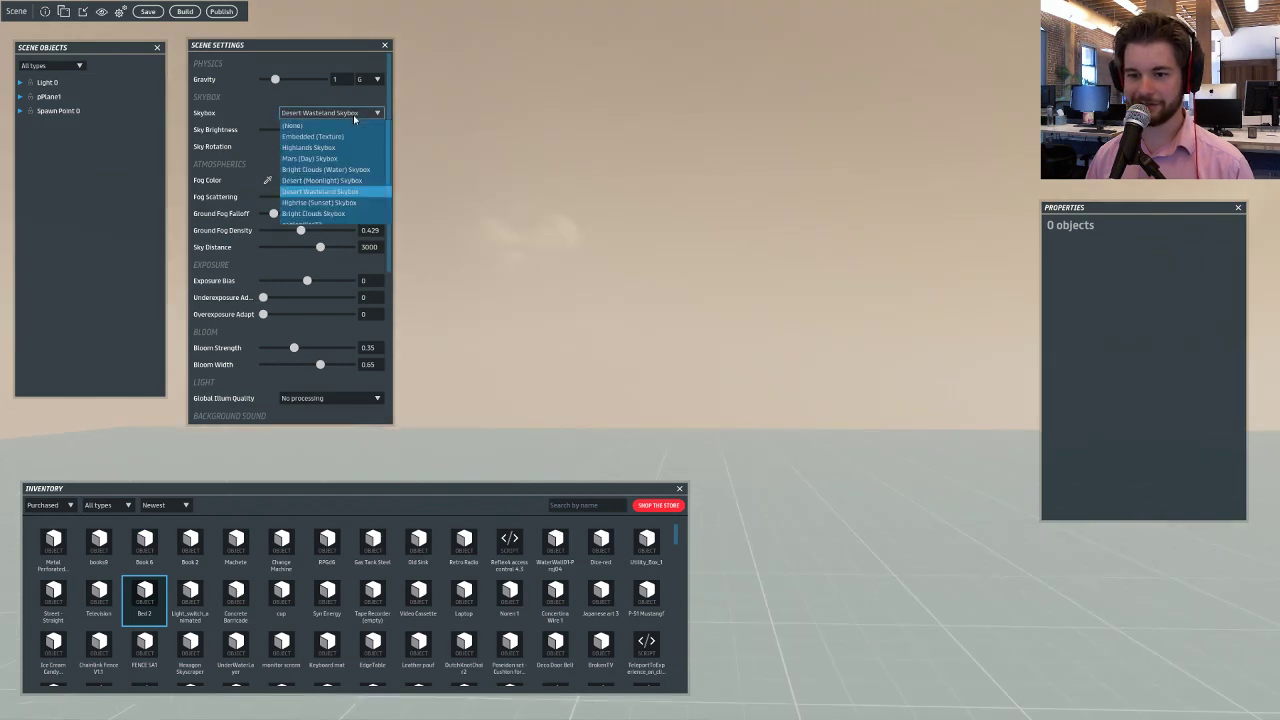
left_click(354, 203)
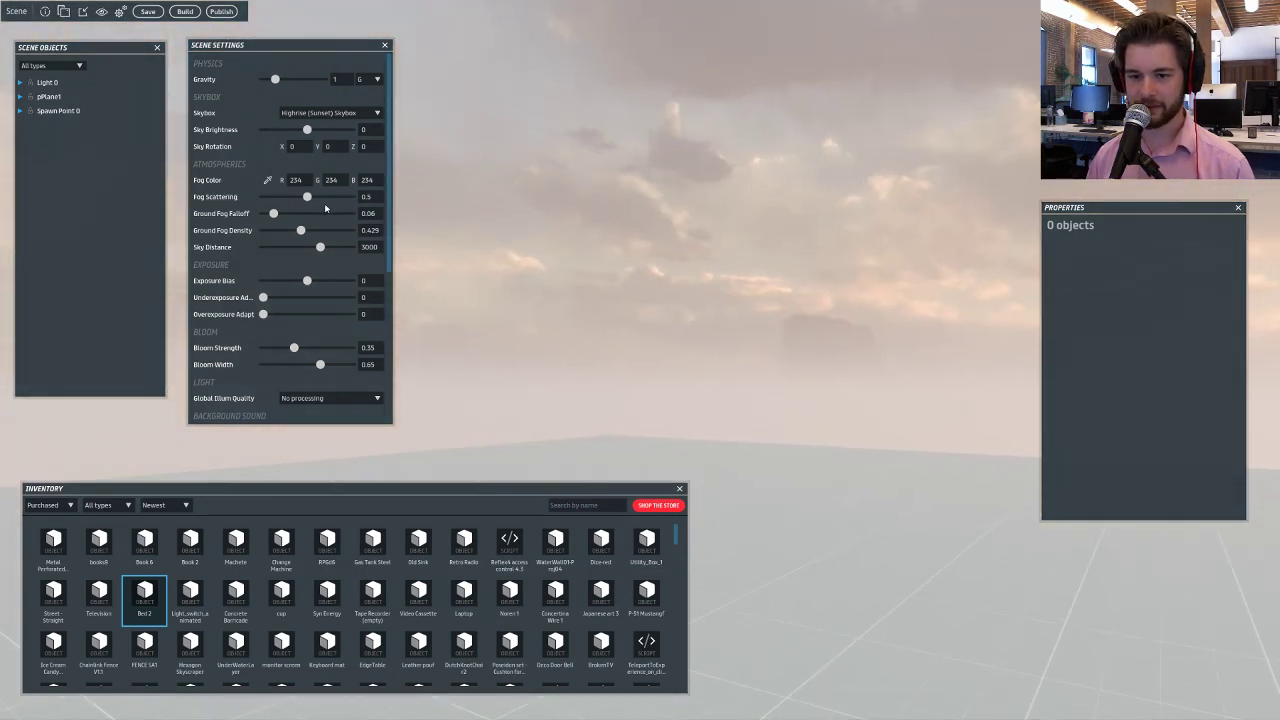
- Reduce the scene's fog by setting Fog Scattering to 0.1 and both Ground Fog Falloff and Ground Fog Density to 0
left_click_drag(308, 197, 134, 241)
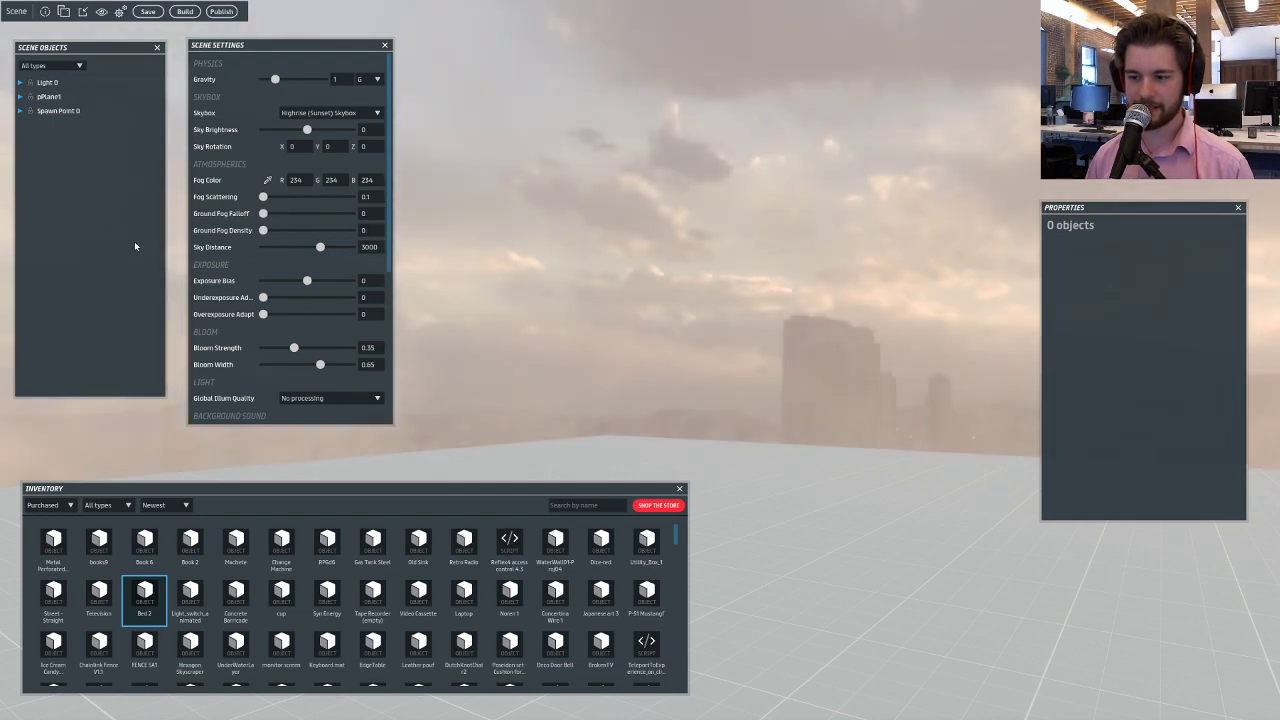
mouse_move(616, 268)
right_mouse_down()
mouse_move(790, 250)
mouse_move(994, 262)
mouse_move(744, 222)
right_mouse_up()
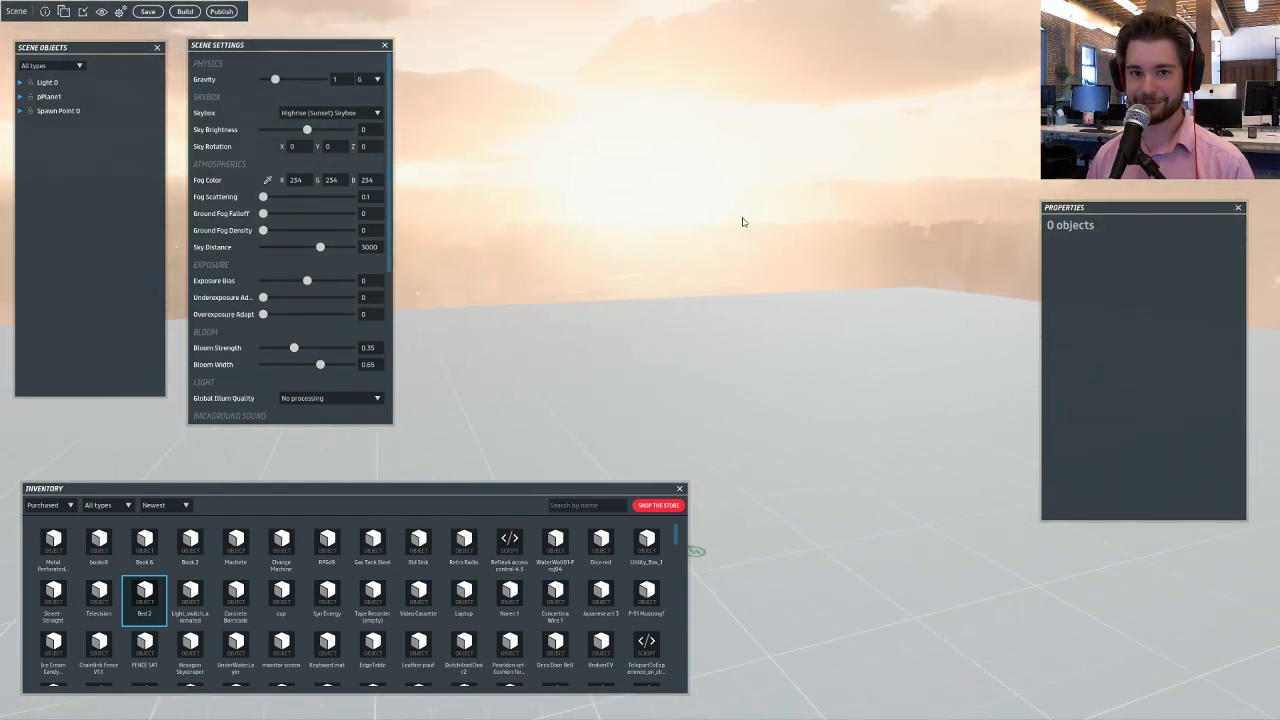
right_click_drag(769, 126, 565, 303)
right_click_drag(462, 206, 460, 180)
- Try the first eaglepillar32 space skybox on the scene and look around it
left_click(377, 113)
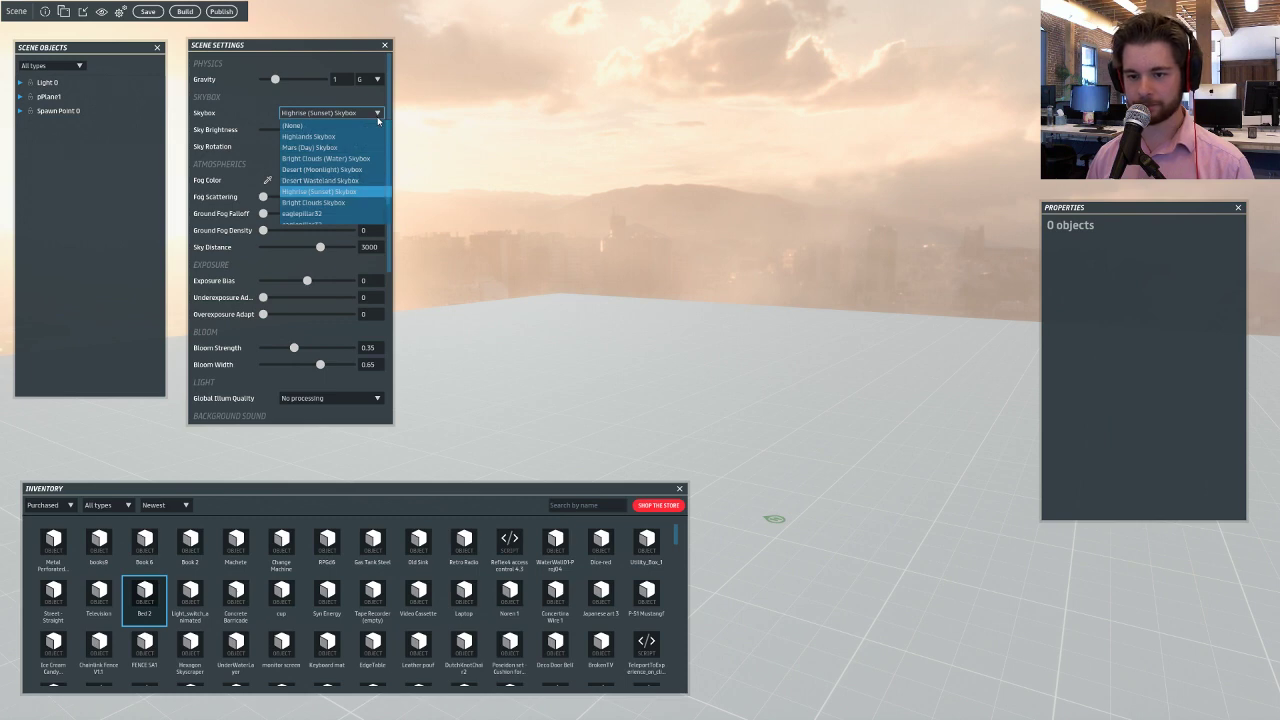
scroll(350, 210, "down", 2)
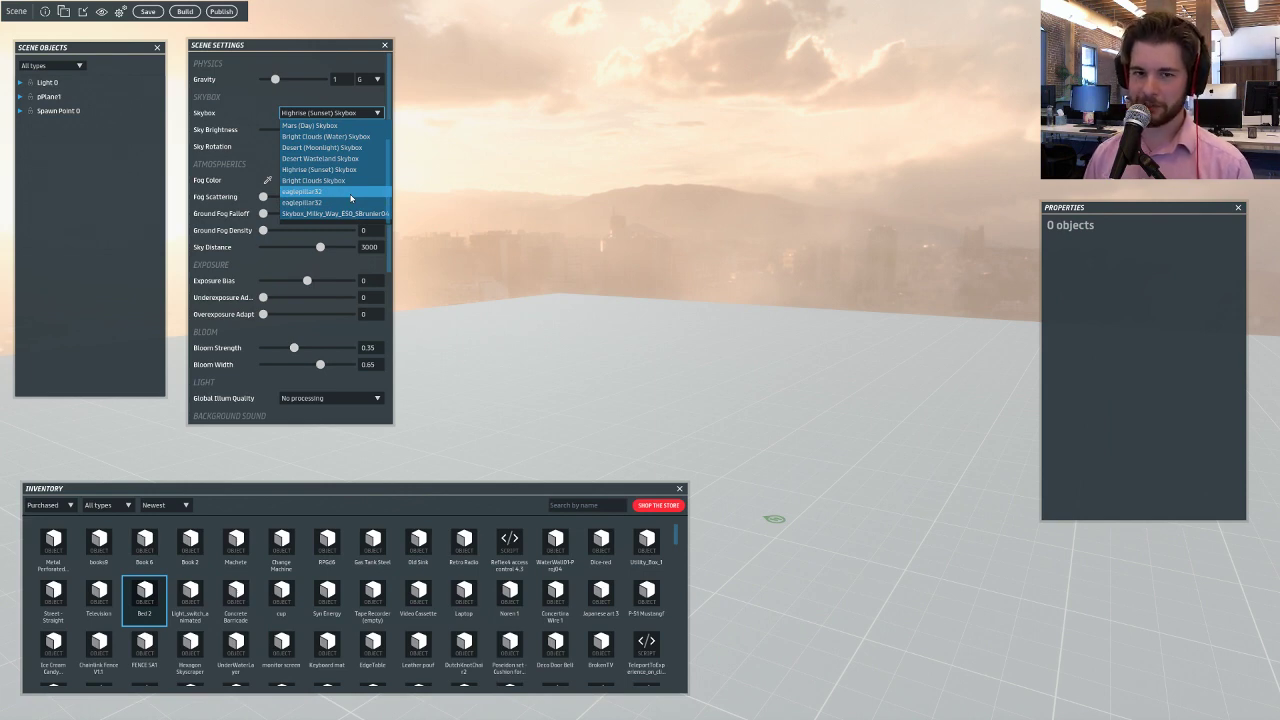
left_click(349, 194)
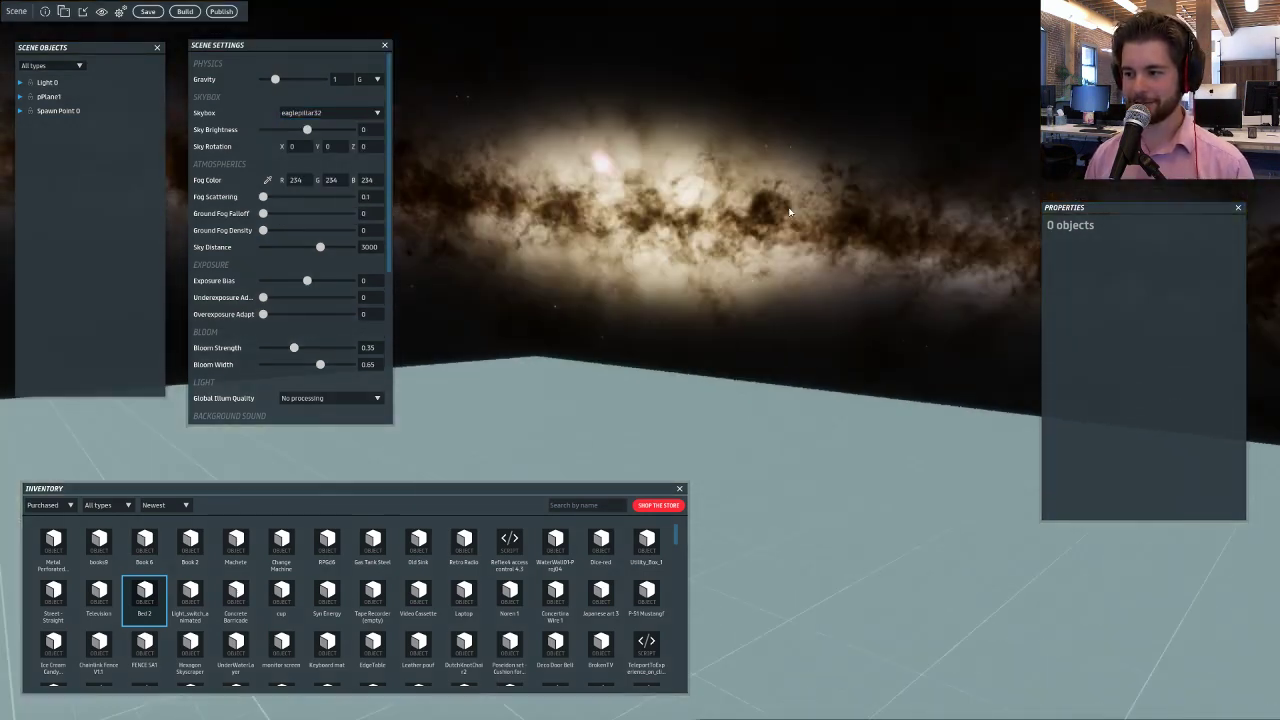
right_click_drag(775, 207, 665, 204)
- Change the scene's skybox to the Skybox_Milky_Way_ESO sky, keep Ground Fog Density at 0, and look around
left_click(359, 115)
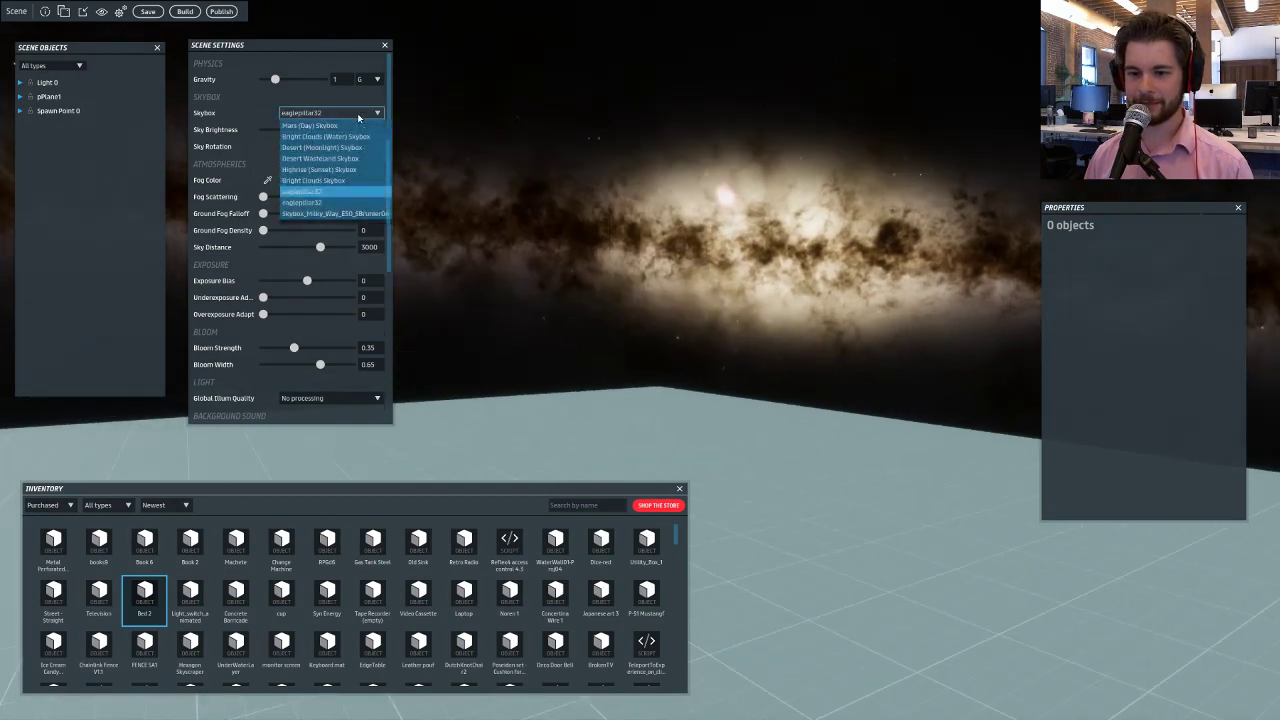
left_click(347, 213)
right_click_drag(655, 258, 457, 272)
mouse_move(265, 229)
left_mouse_down()
mouse_move(352, 230)
mouse_move(263, 230)
left_mouse_up()
right_click_drag(662, 264, 883, 269)
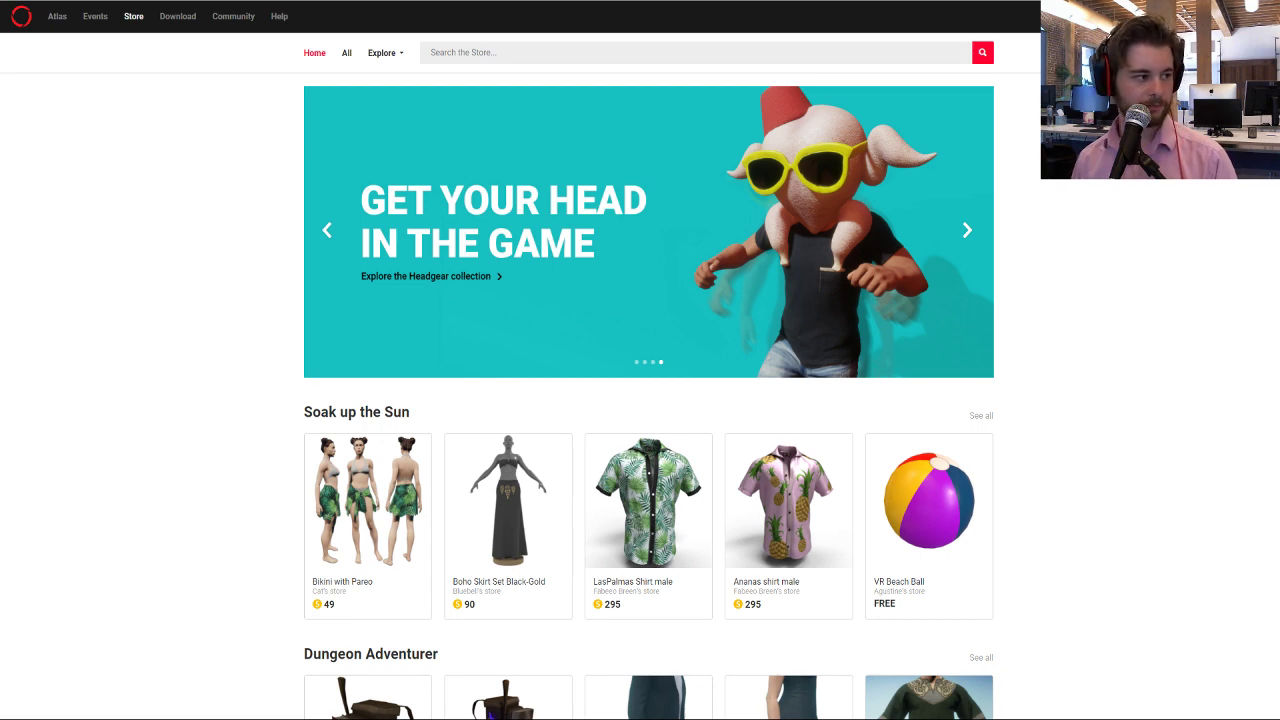
- Search all items in the Sansar store for "home" and filter the results to the Architecture category
left_click(347, 52)
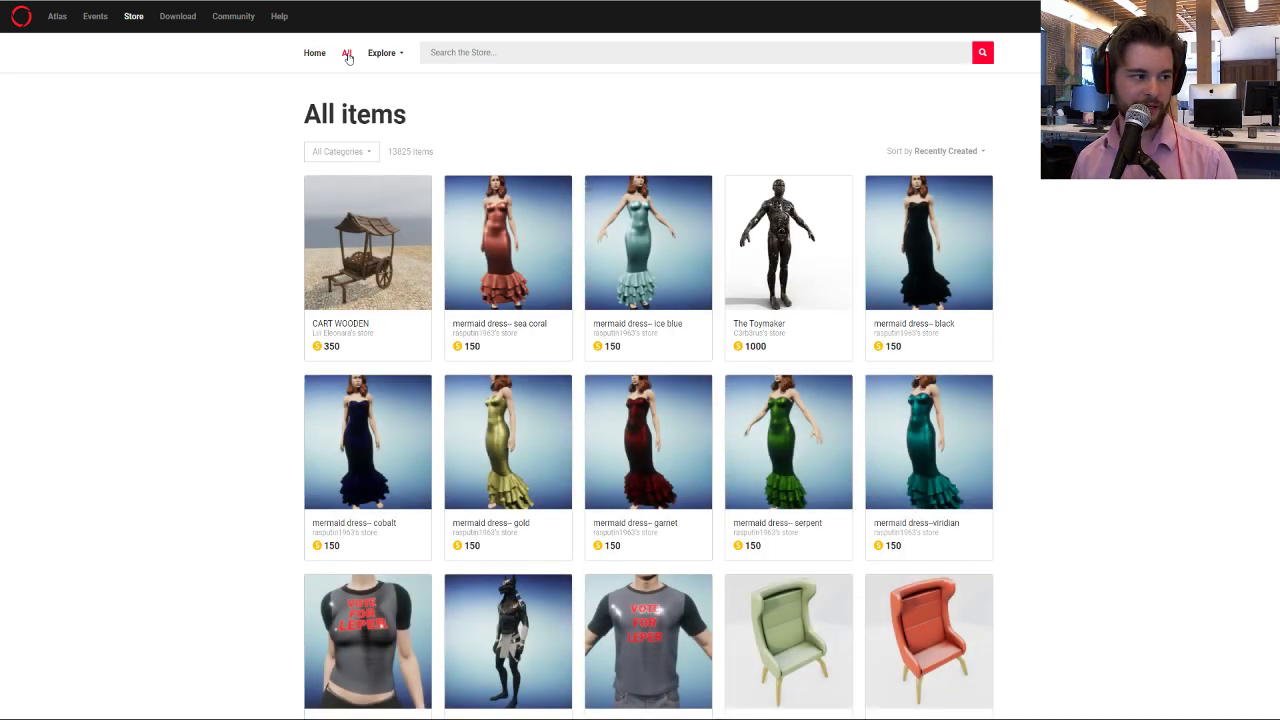
left_click(479, 54)
type("ho")
key("Return")
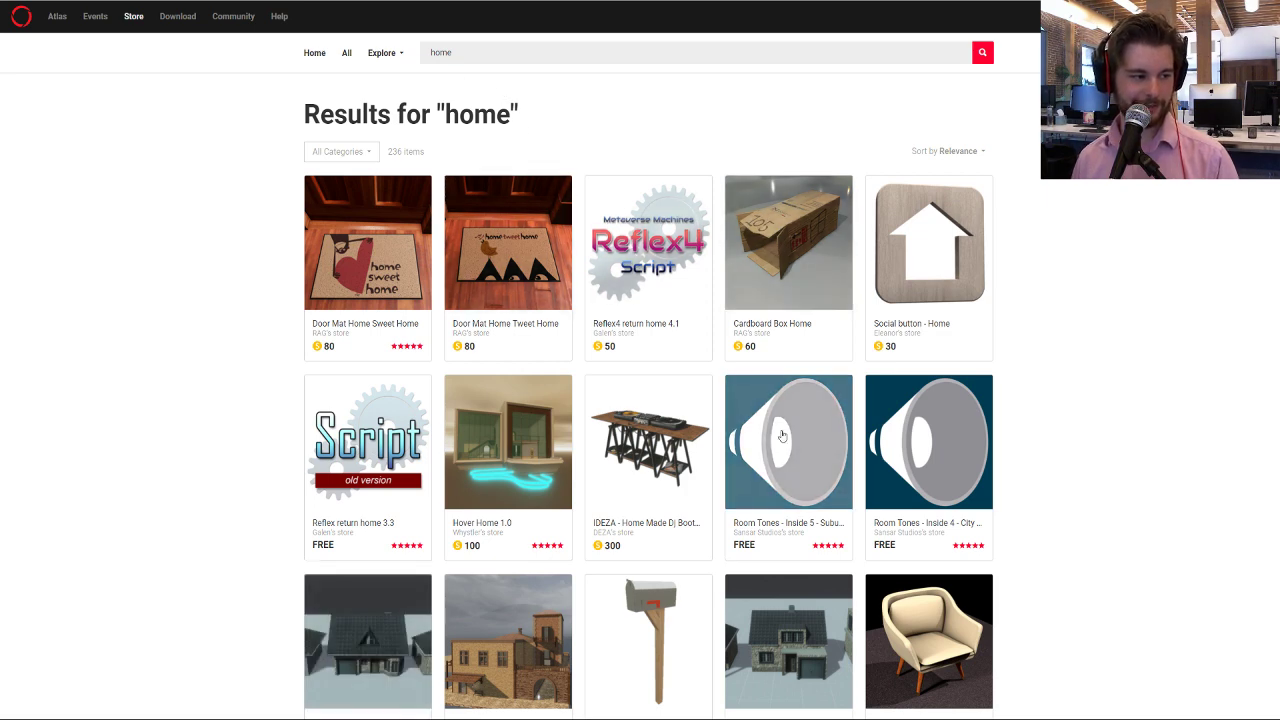
left_click(356, 153)
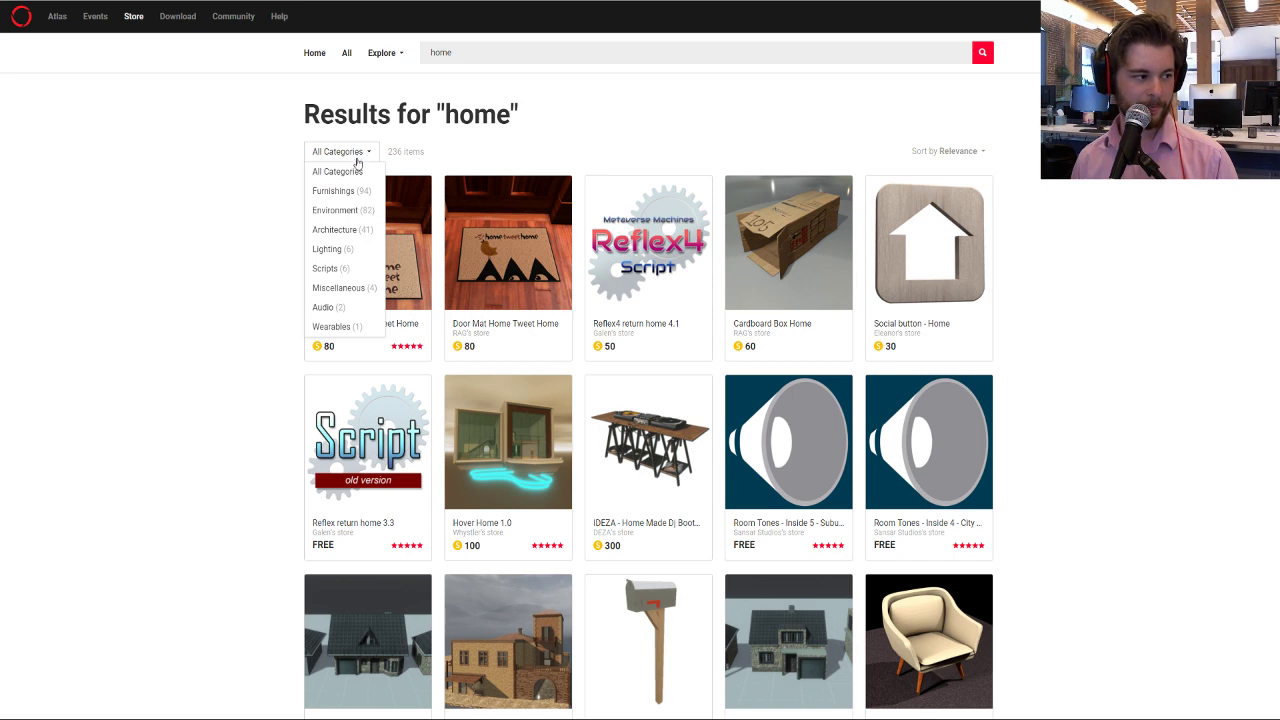
left_click(352, 231)
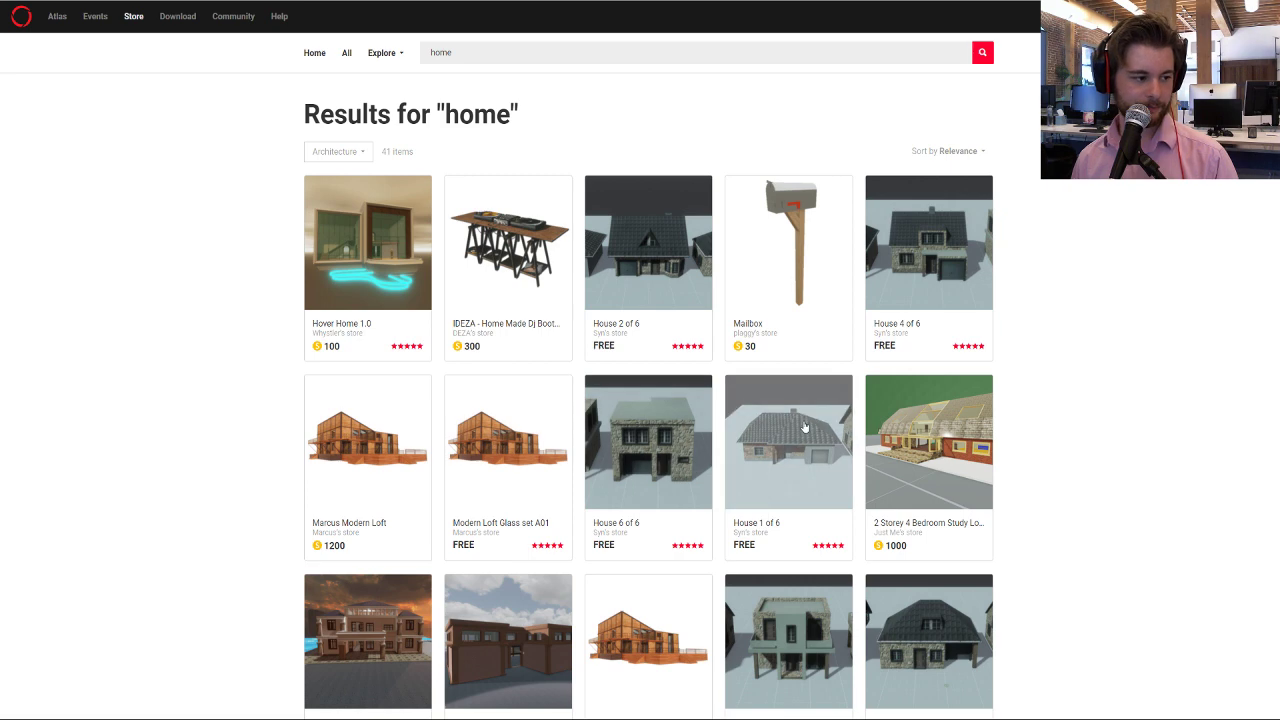
- Browse the Architecture home results, viewing the House 2 of 6 and Hover Home 1.0 product pages
left_click(654, 271)
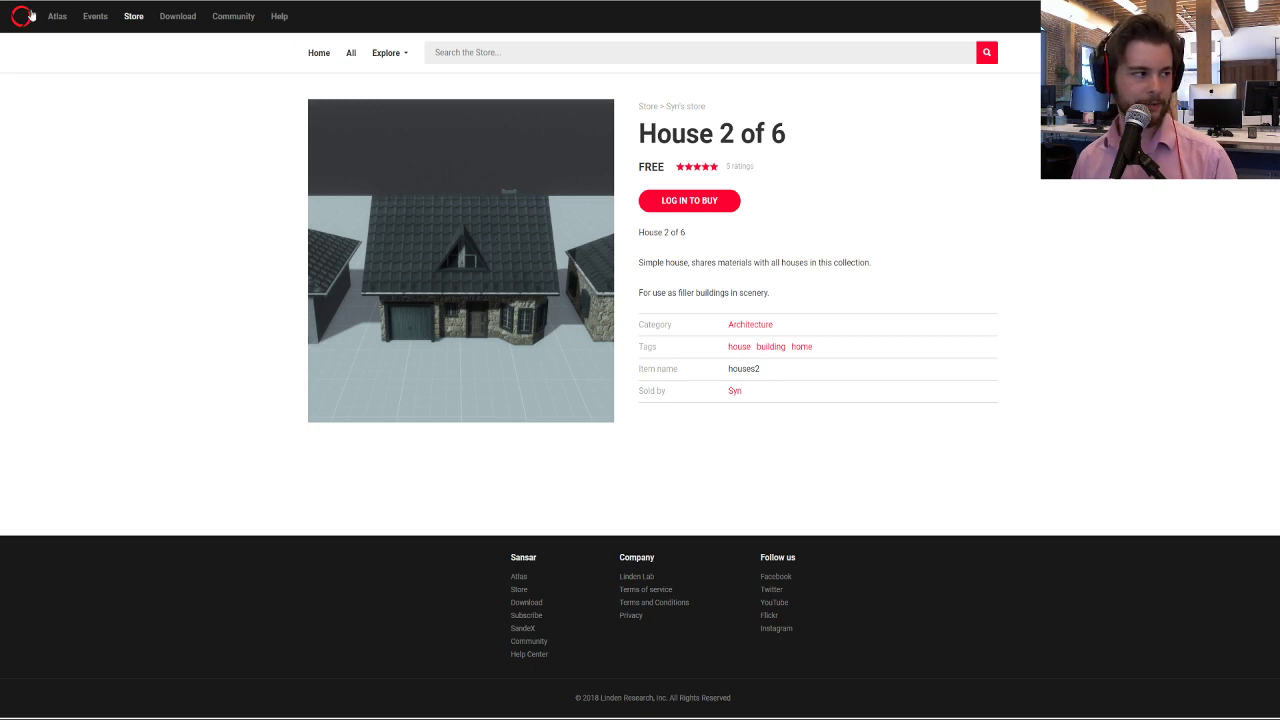
key("alt+Left")
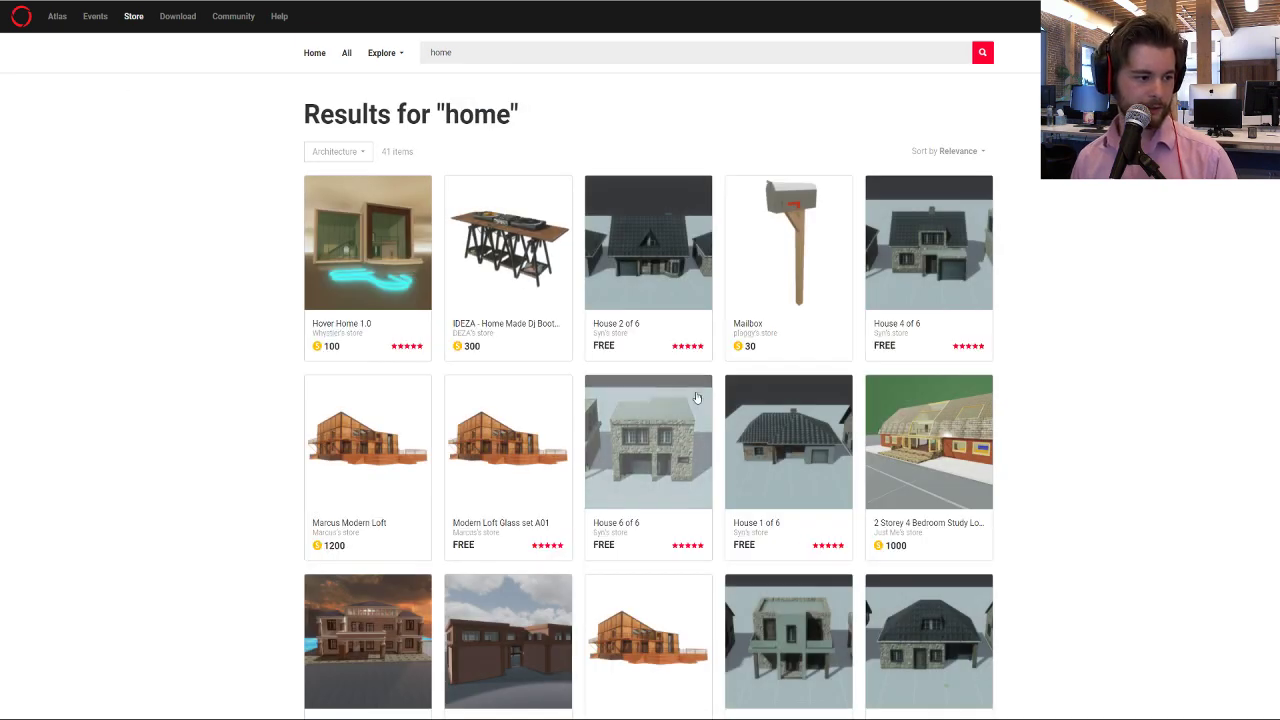
scroll(697, 399, "down", 2)
scroll(697, 399, "down", 3)
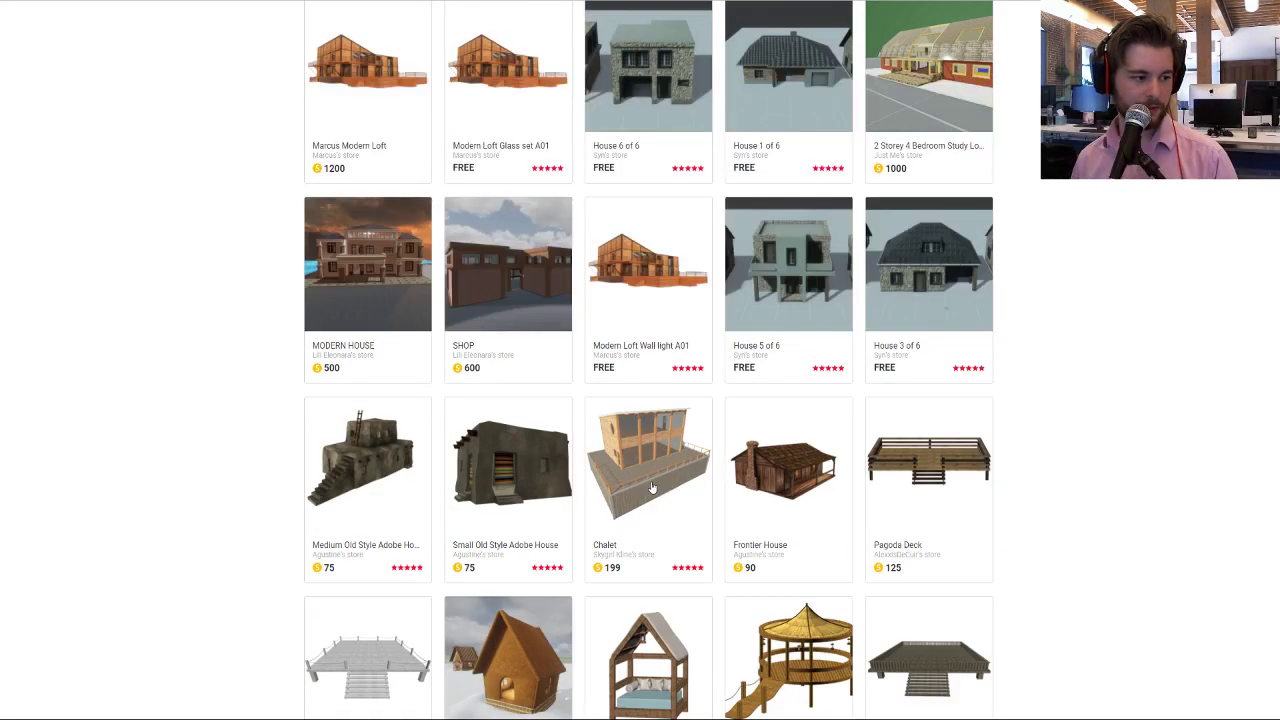
scroll(651, 487, "down", 1)
scroll(660, 452, "down", 4)
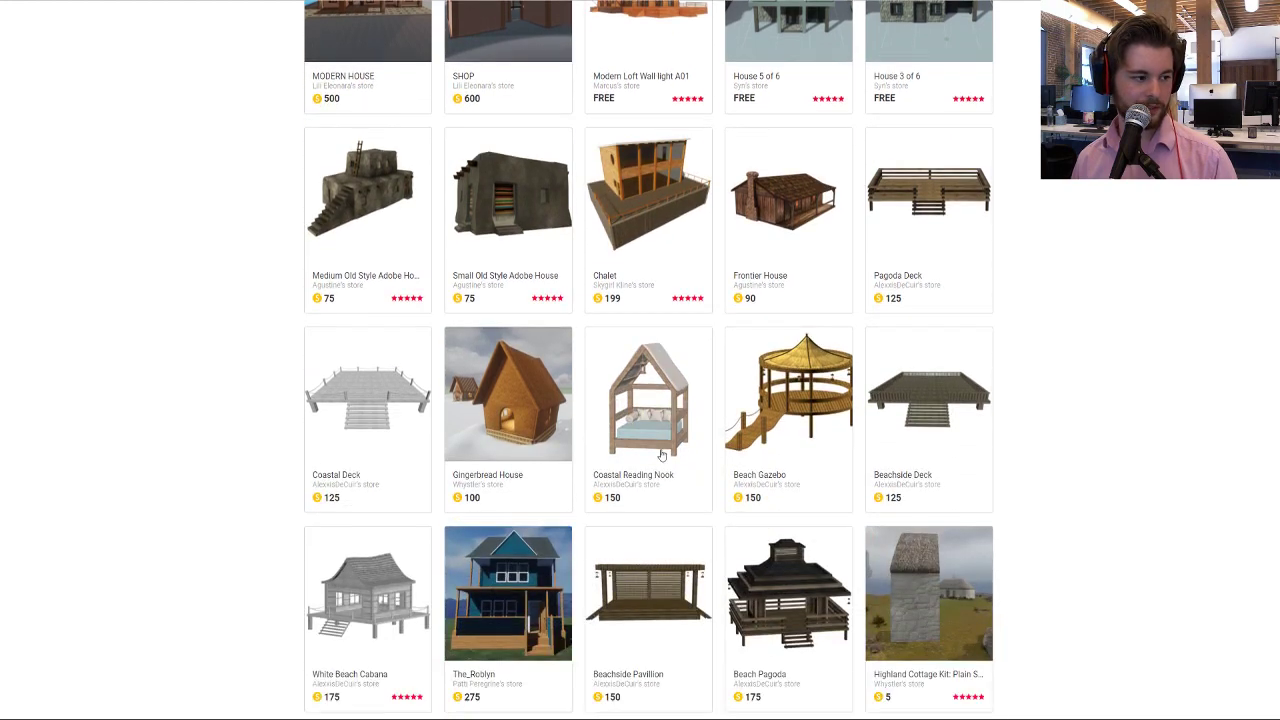
scroll(690, 495, "down", 5)
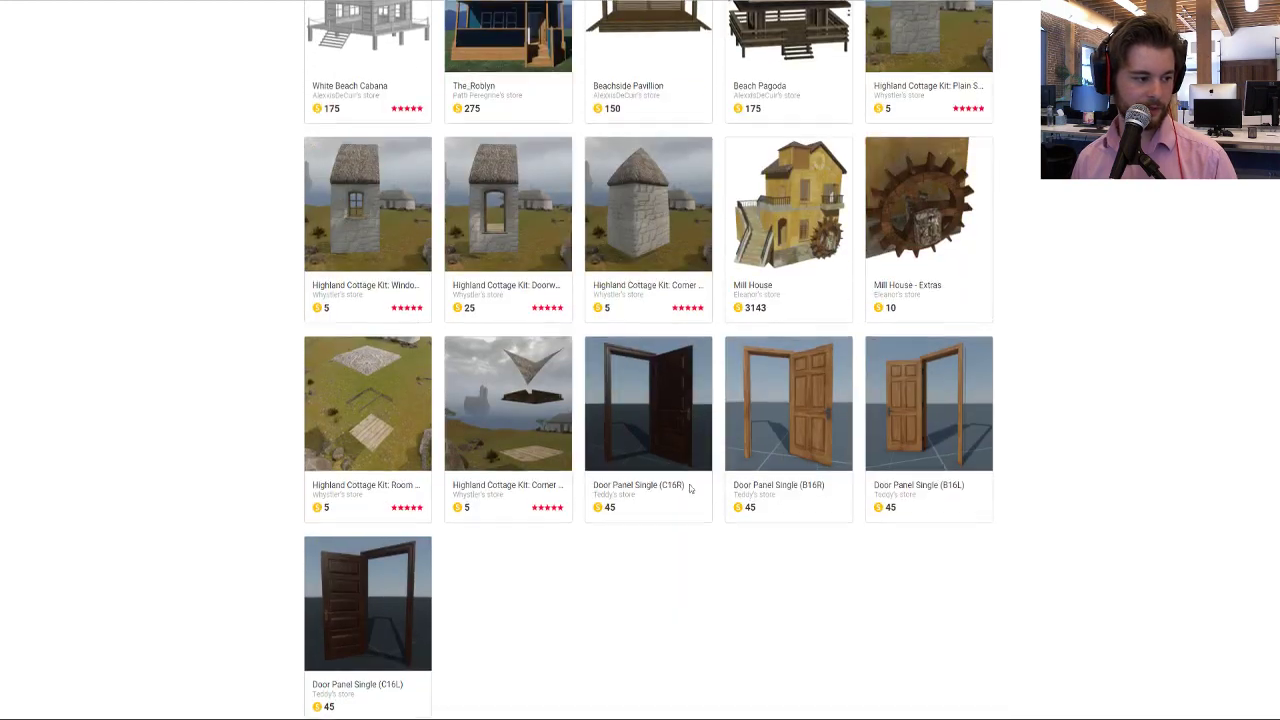
scroll(690, 488, "up", 3)
scroll(690, 488, "up", 10)
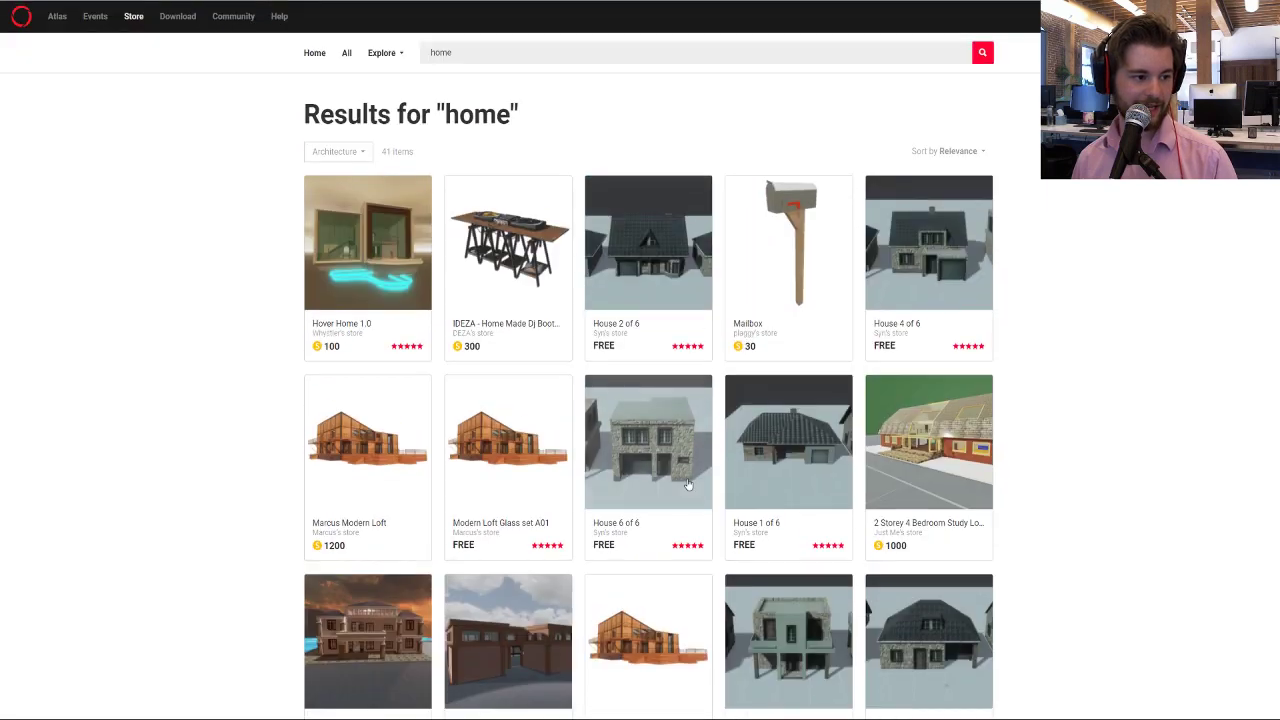
left_click(325, 240)
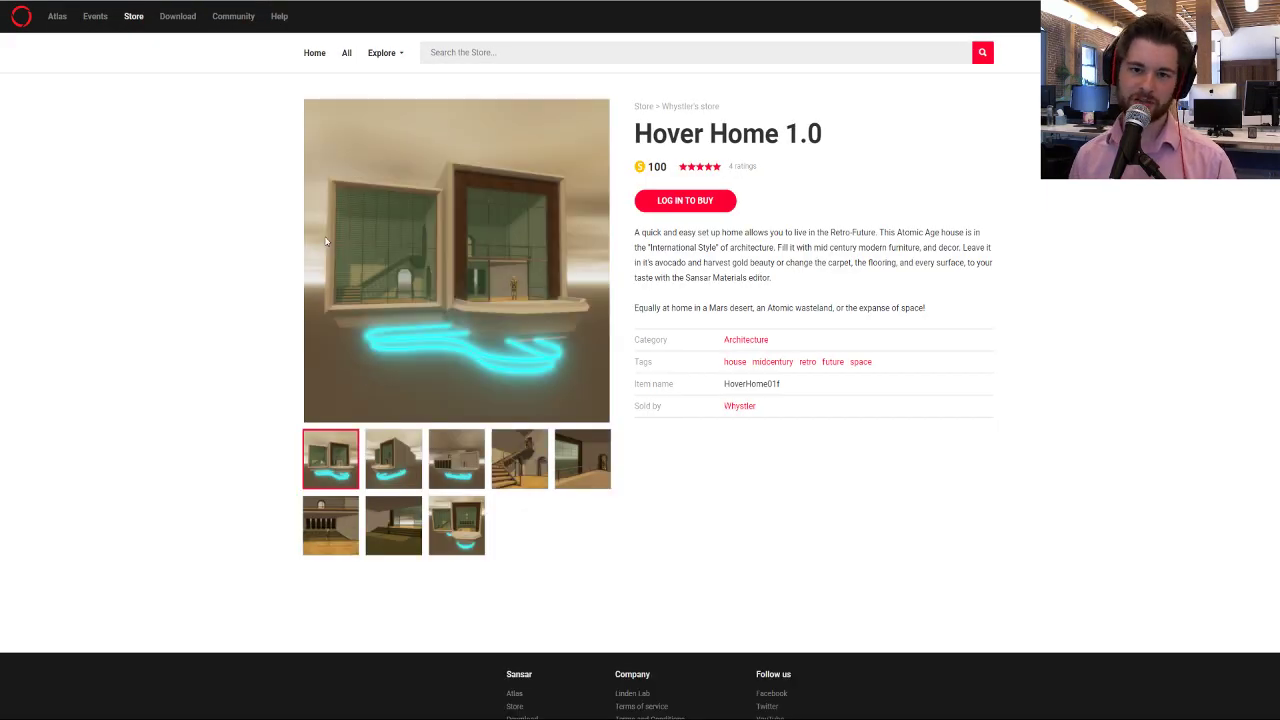
left_click_drag(661, 168, 645, 171)
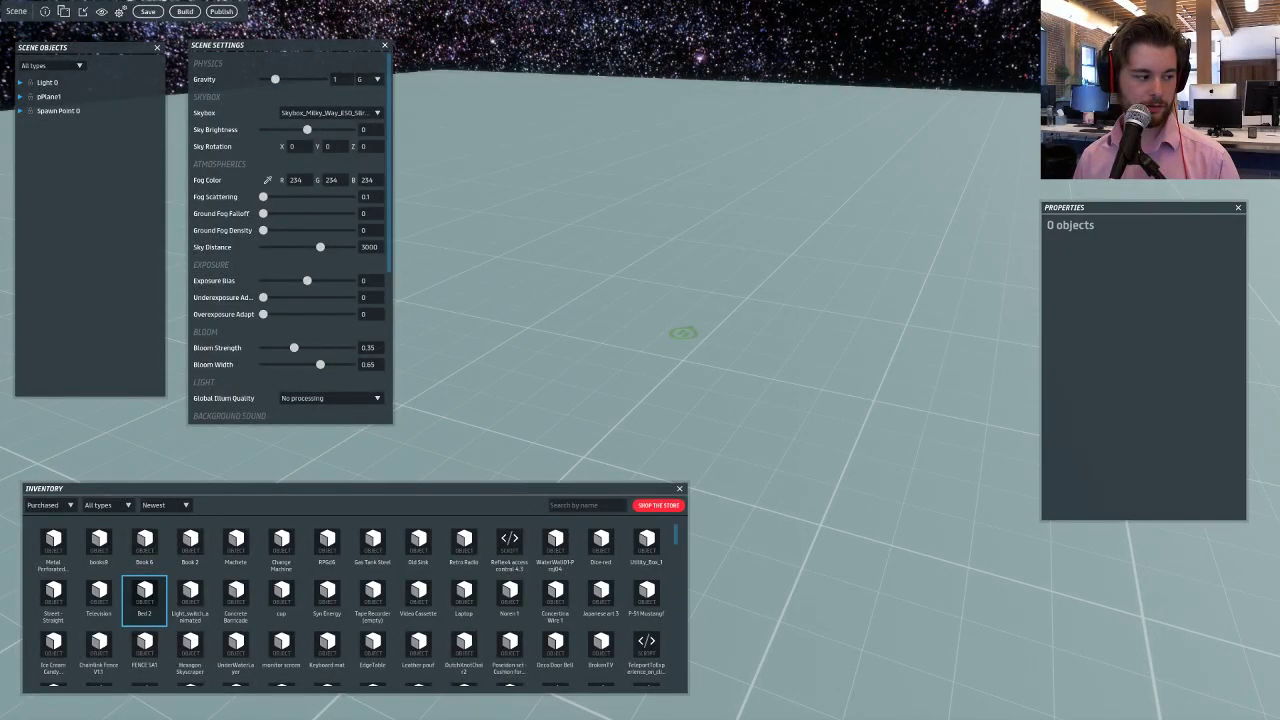
- Switch back to the scene editor, search the purchased inventory for "home", and place HoverHome01f near the spawn point
left_click(586, 505)
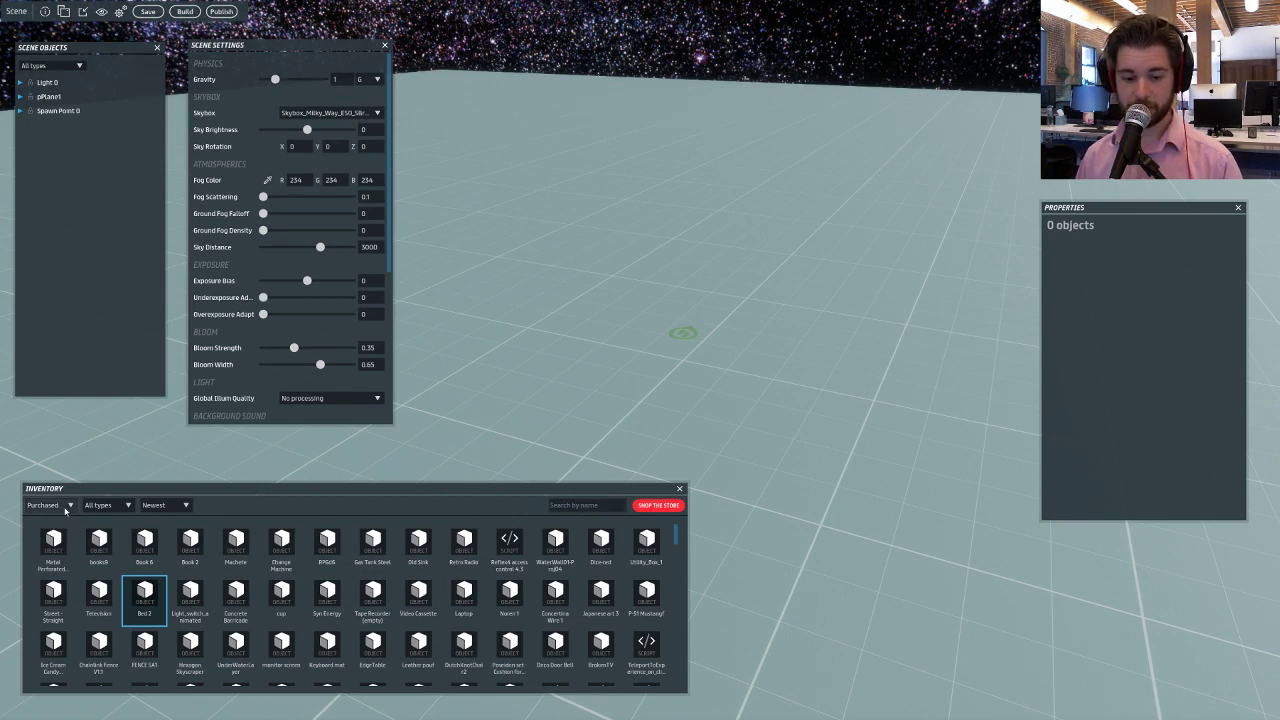
type("home")
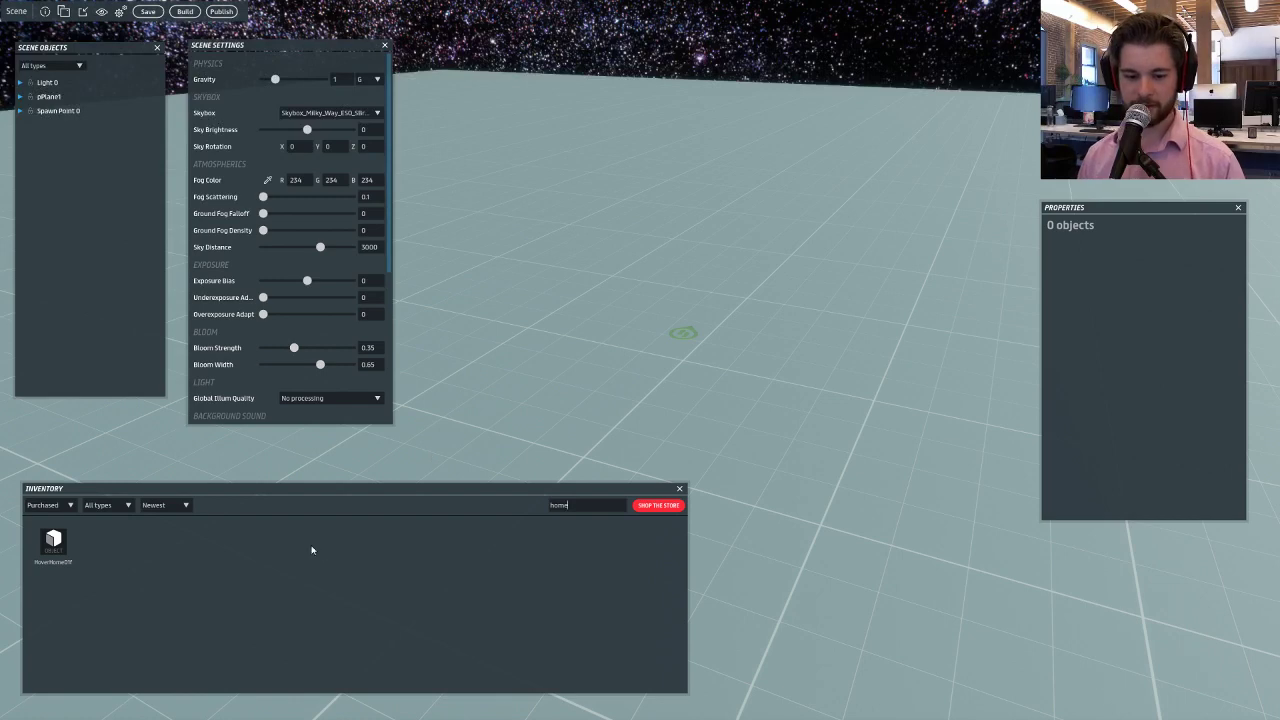
left_click(54, 545)
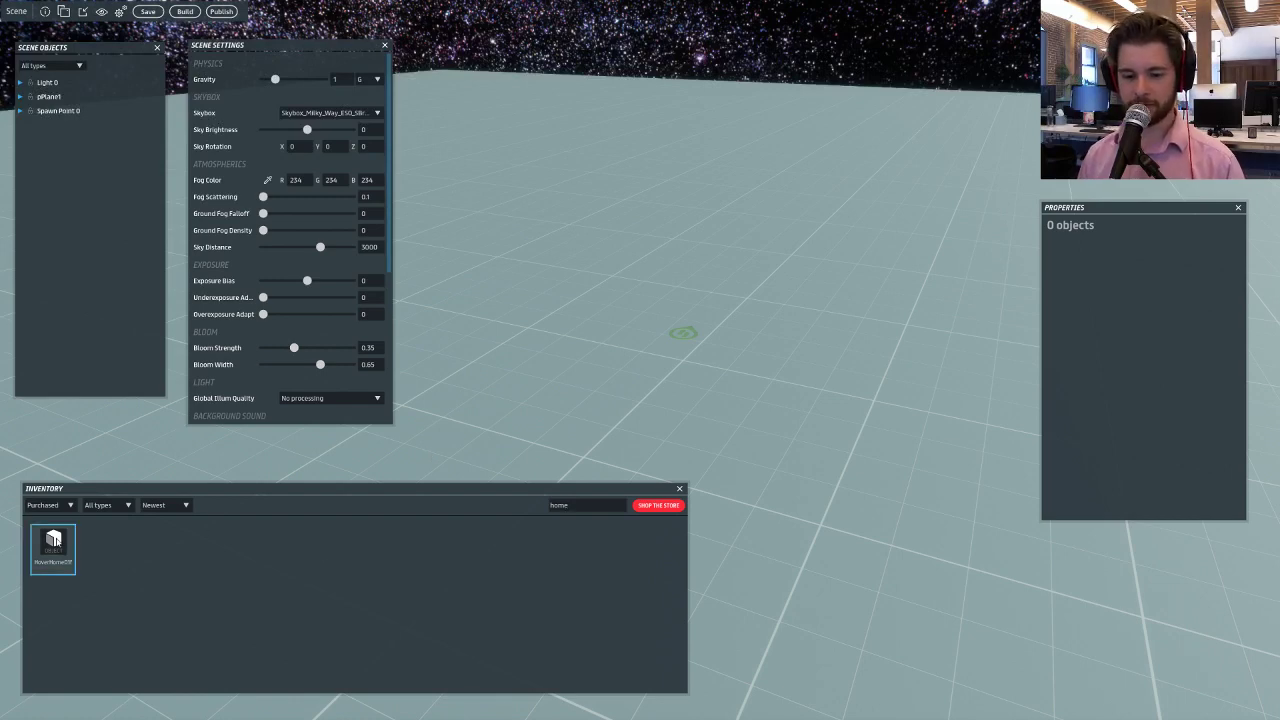
left_click_drag(78, 552, 724, 287)
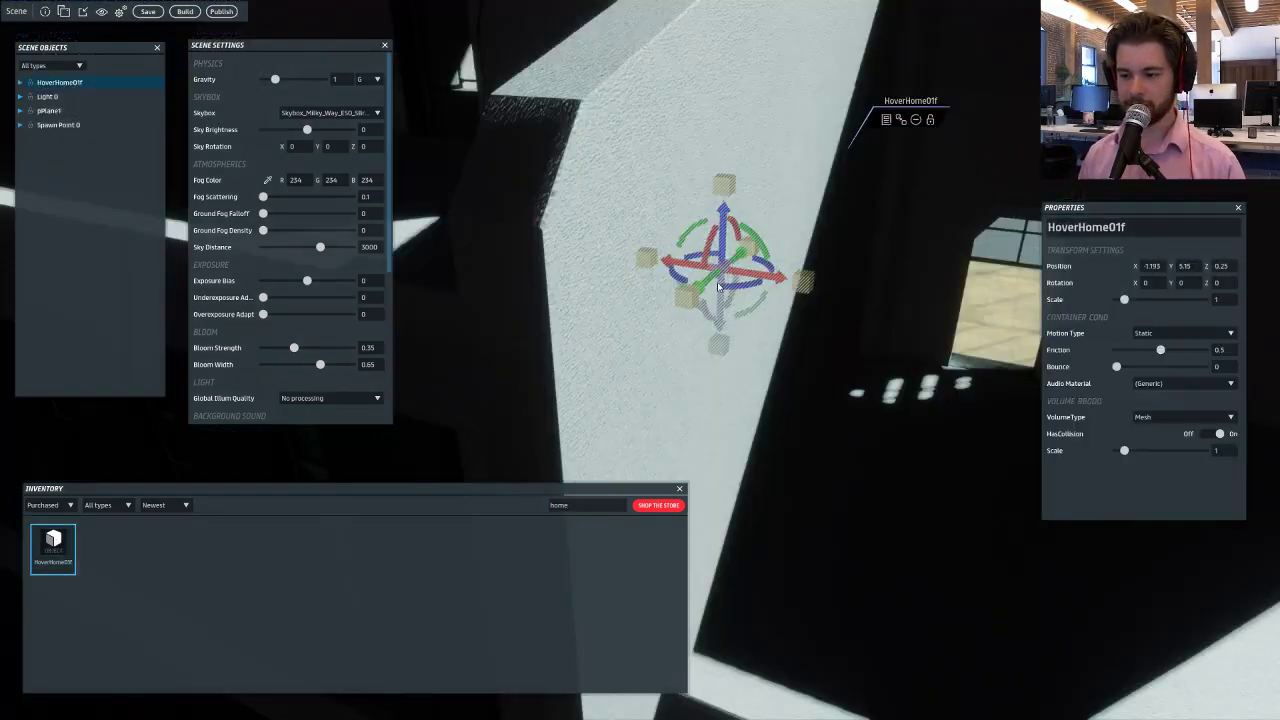
- View HoverHome01f from the front and lower it toward the ground plane, to a Z position of about 0.033
right_click_drag(724, 286, 420, 287)
key("s")
key("s")
key("w")
key("s")
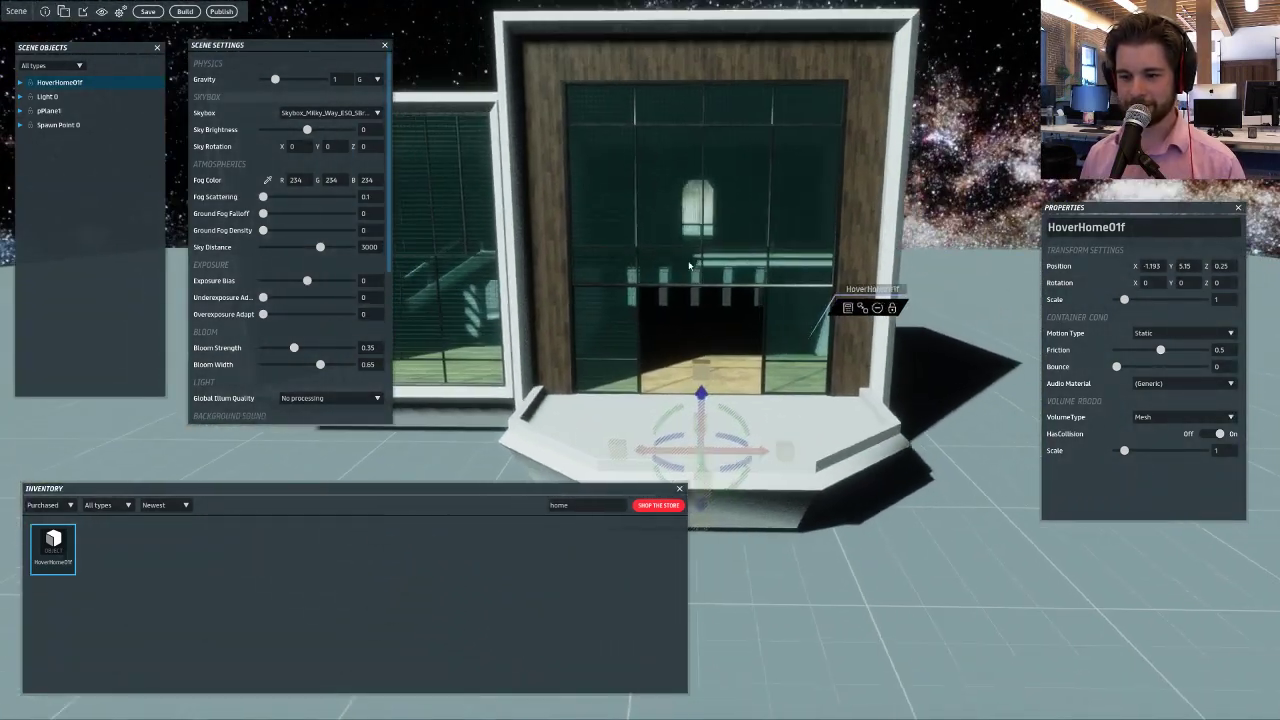
key("a")
right_click_drag(689, 265, 689, 287)
key("s")
left_click_drag(759, 498, 760, 507)
key("w")
mouse_move(748, 408)
right_mouse_down()
mouse_move(721, 440)
mouse_move(747, 410)
right_mouse_up()
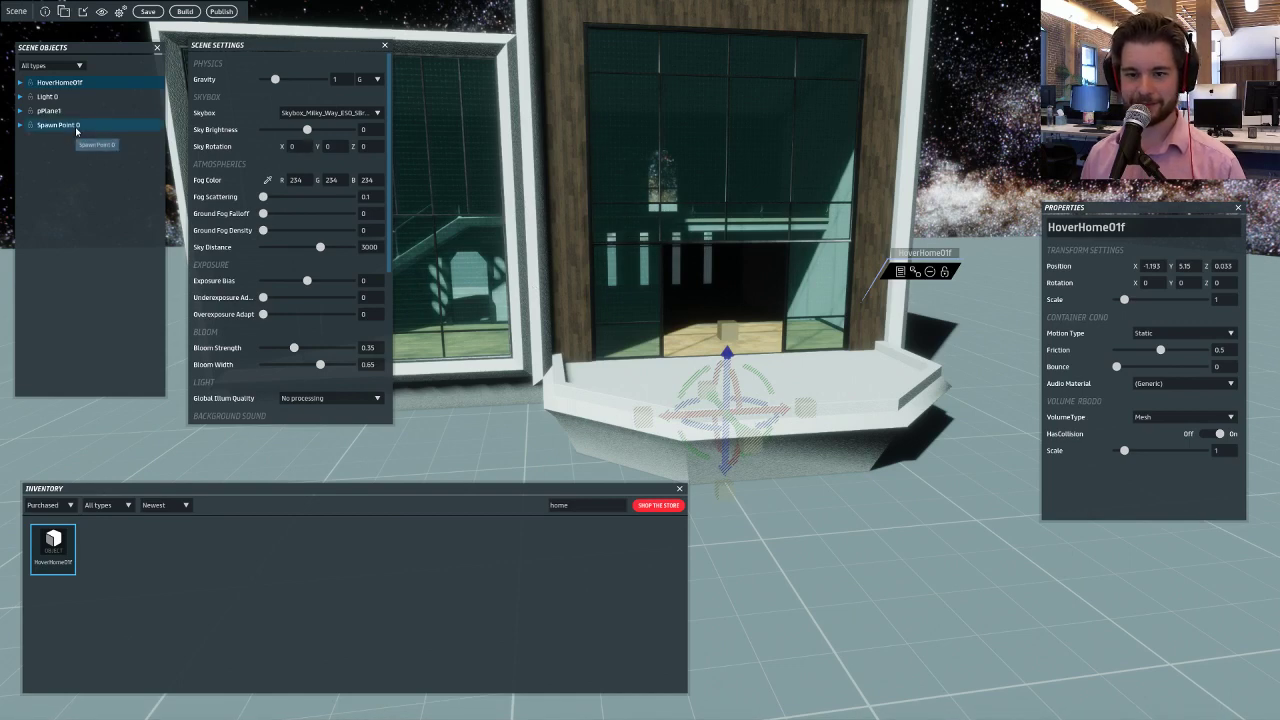
- Close the Scene Settings and Properties windows, and move Spawn Point 0 up onto the white front terrace of HoverHome01f
left_click(385, 46)
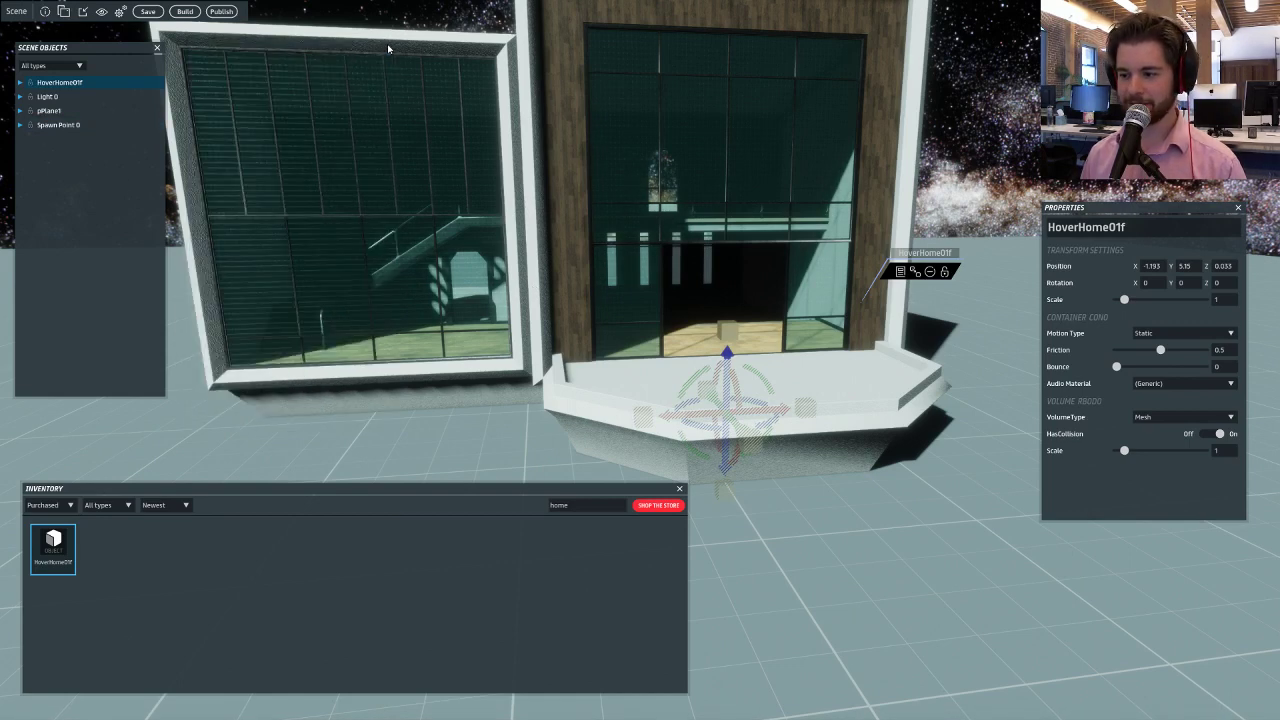
left_click(1241, 208)
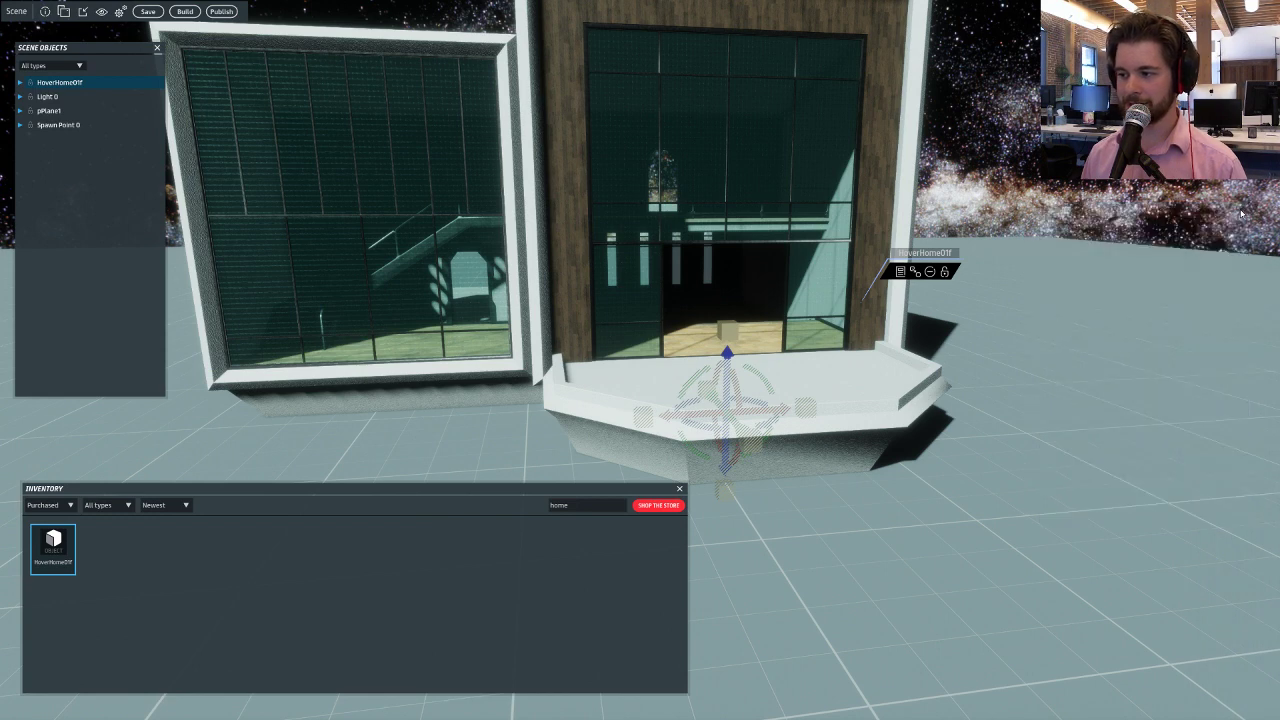
left_click(93, 126)
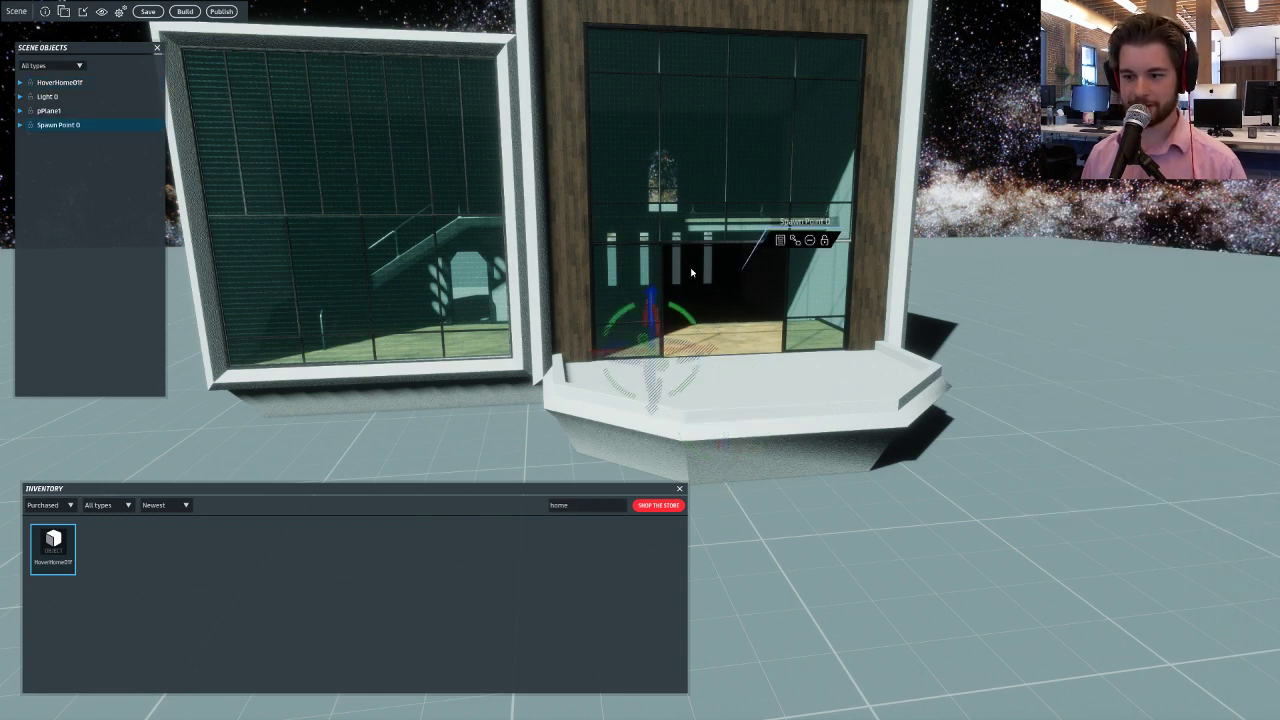
left_click_drag(652, 295, 656, 243)
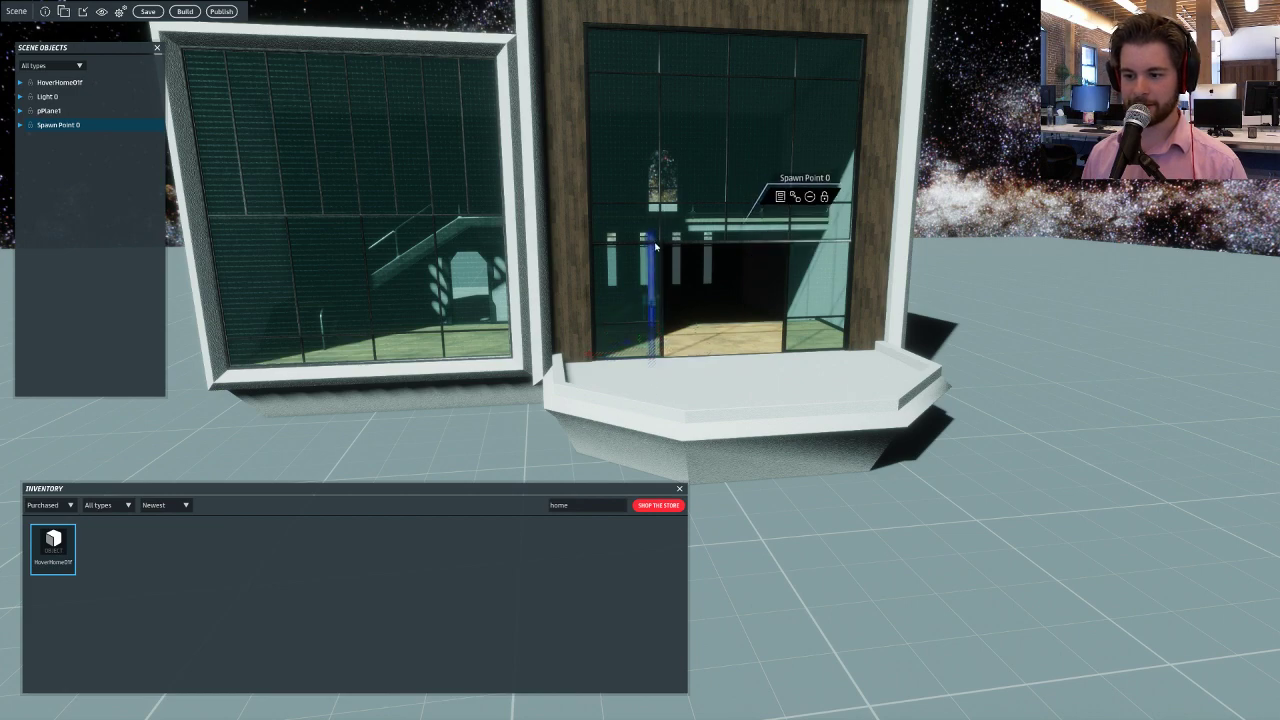
left_click_drag(640, 320, 603, 371)
right_click_drag(603, 371, 751, 389)
key("a")
left_click_drag(664, 330, 869, 221)
key("w")
right_click_drag(869, 221, 690, 286)
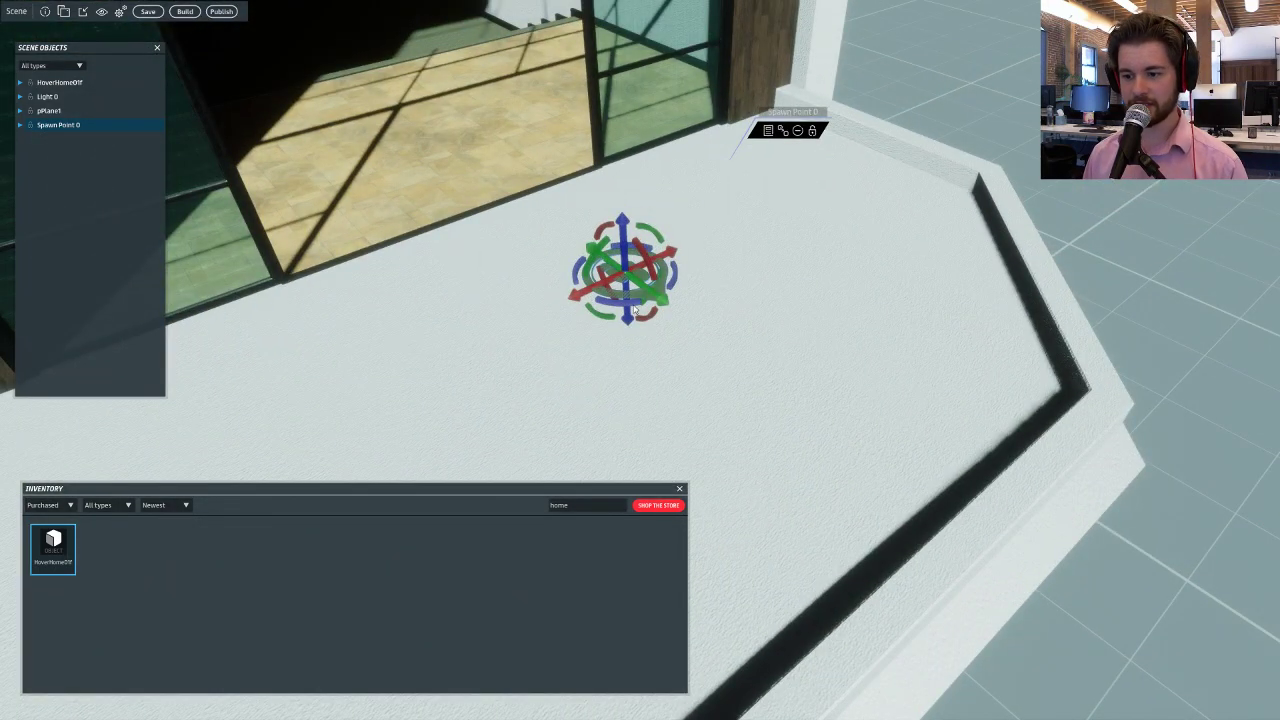
- Open Spawn Point 0's properties, try turning it about its vertical axis, and set its Z rotation to 180
left_click(768, 130)
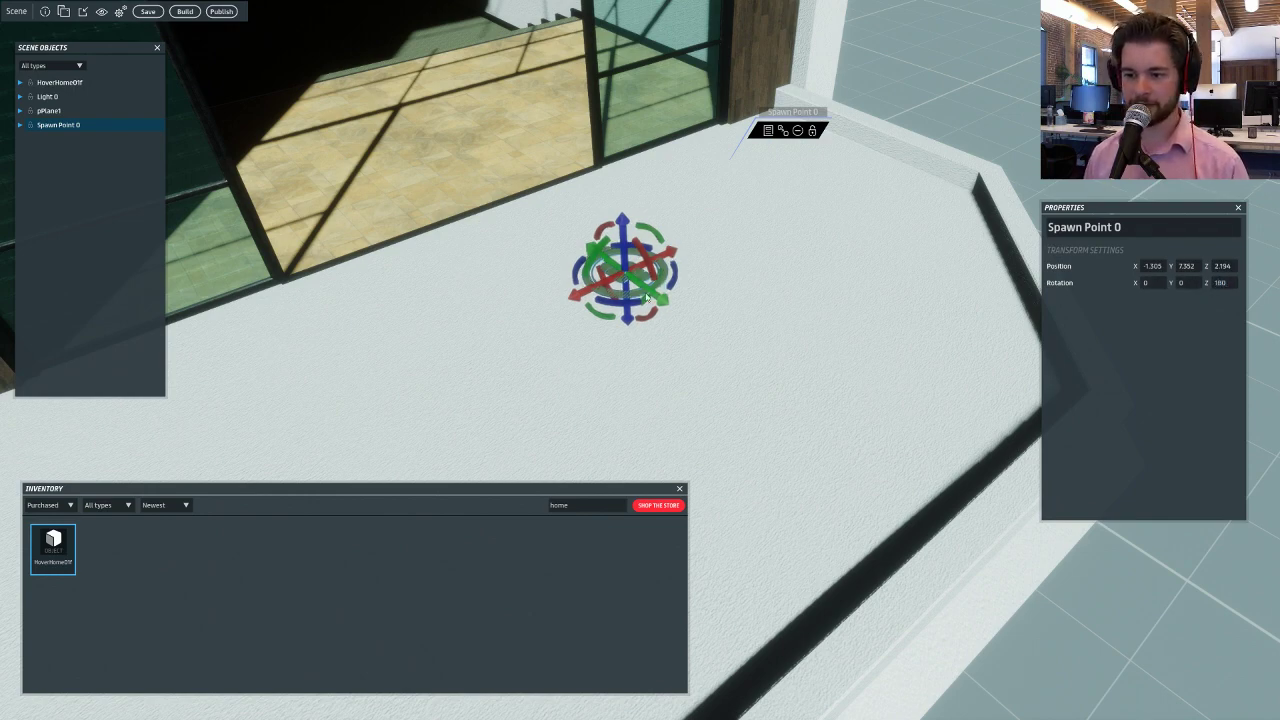
left_click_drag(674, 279, 725, 341)
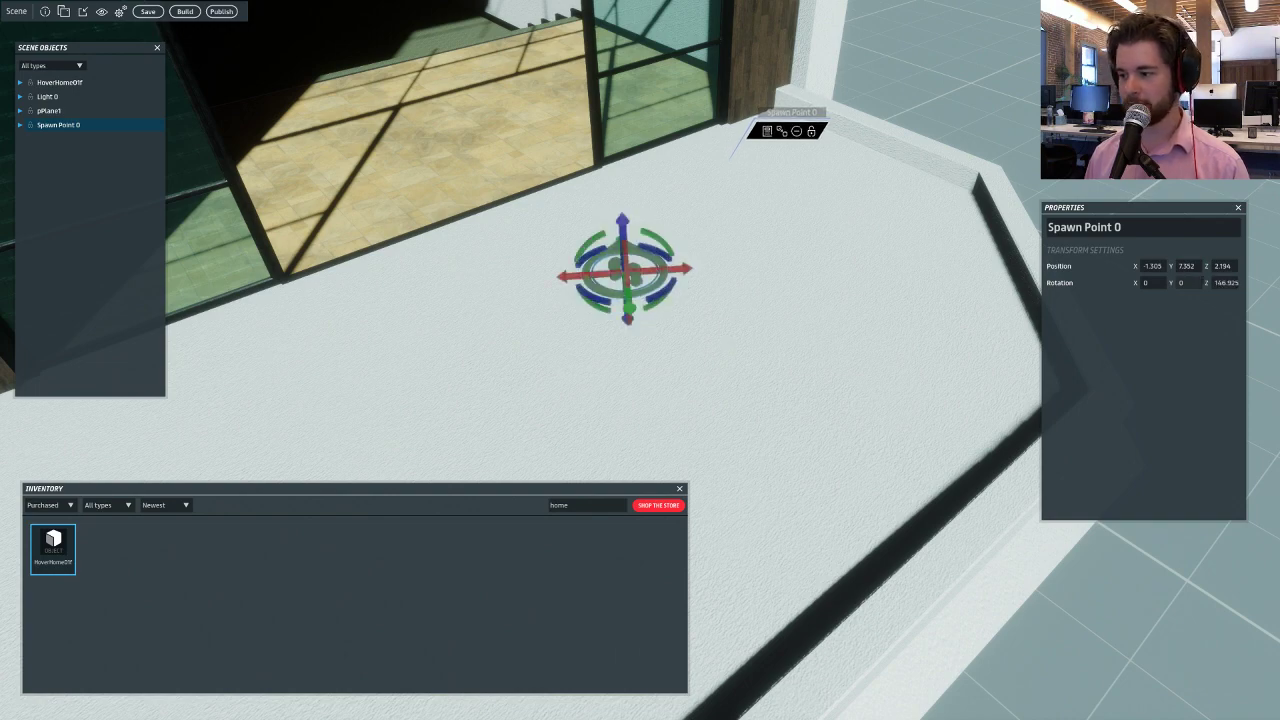
left_click_drag(1214, 283, 1248, 280)
type("180")
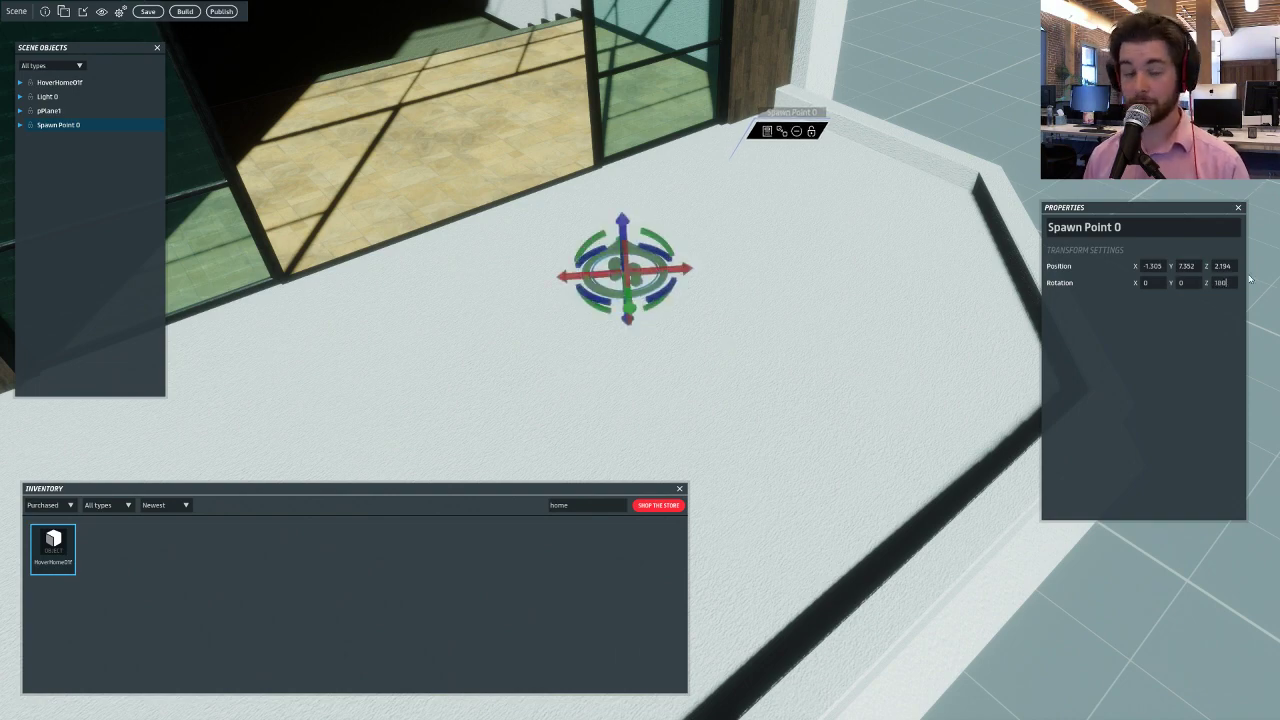
key("Return")
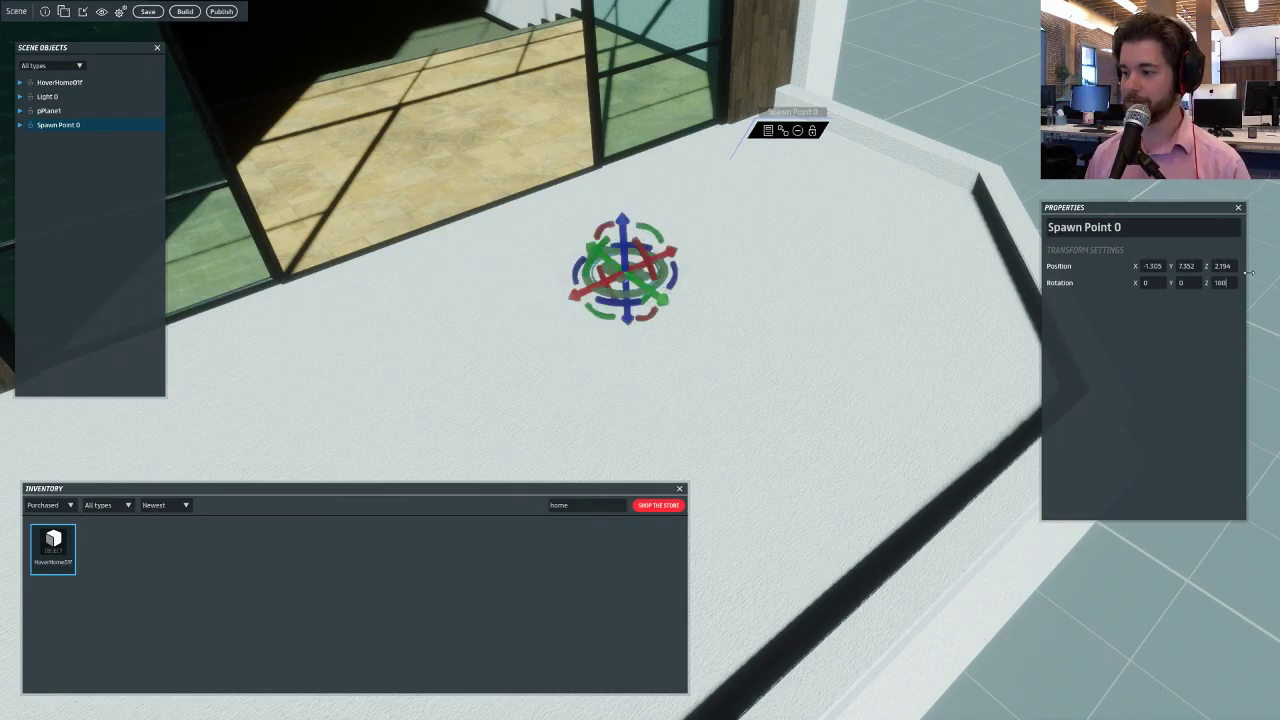
left_click(912, 118)
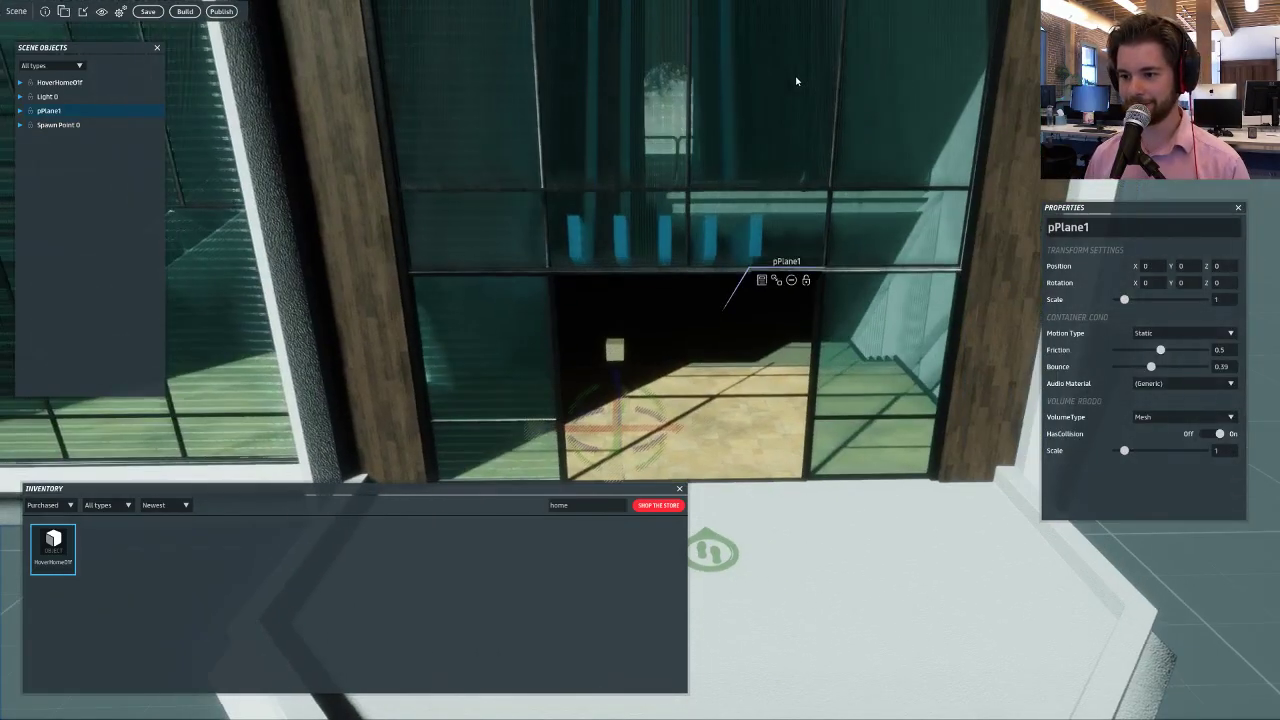